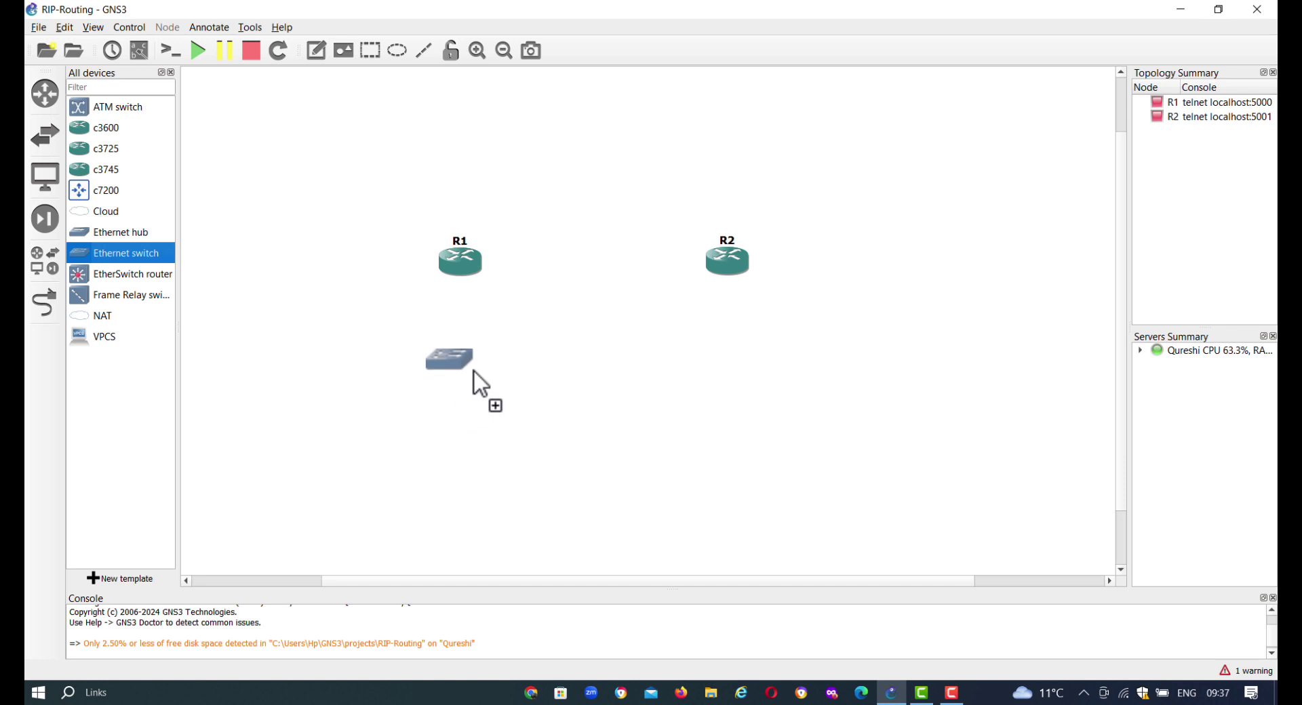
Place two Ethernet switches below R1 and R2, with a VPCS (PC1, PC2) under each.
{"action": "left_click_drag", "start_coordinate": [139, 255], "coordinate": [746, 384]}
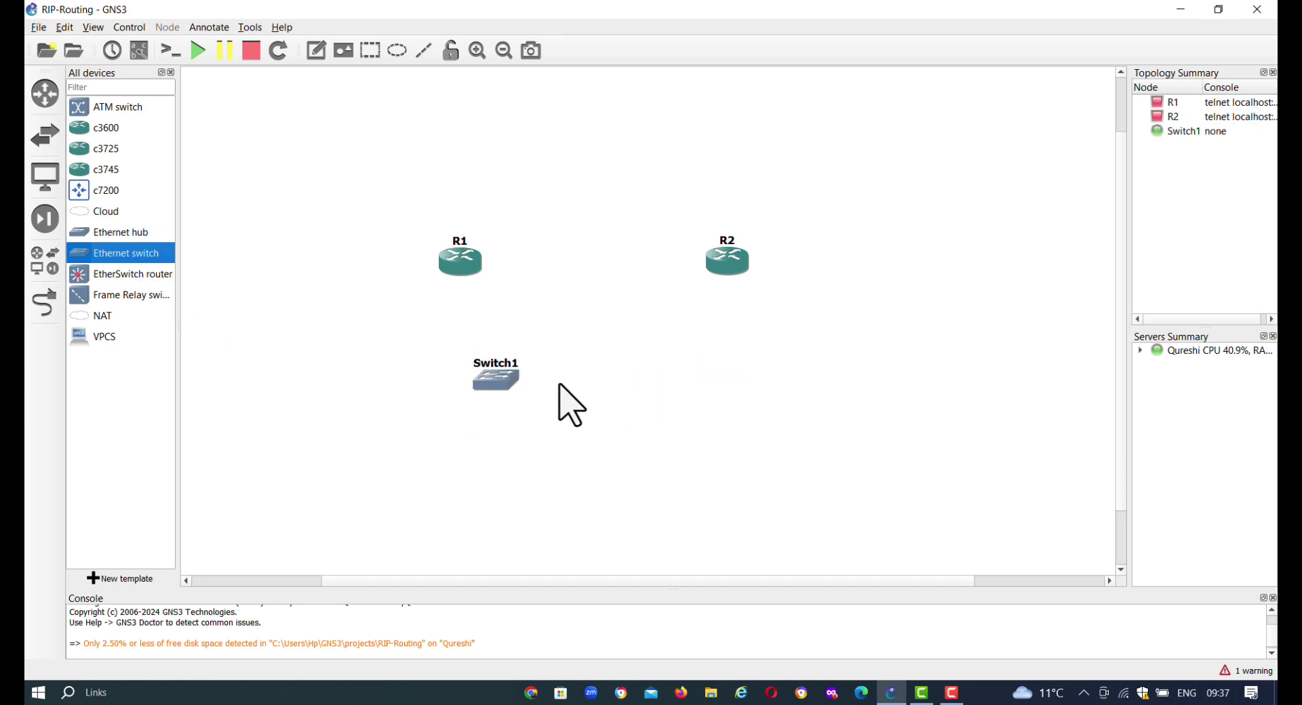
{"action": "left_click_drag", "start_coordinate": [483, 383], "coordinate": [451, 385]}
{"action": "left_click_drag", "start_coordinate": [769, 386], "coordinate": [740, 391]}
{"action": "left_click_drag", "start_coordinate": [109, 338], "coordinate": [488, 495]}
{"action": "left_click_drag", "start_coordinate": [166, 335], "coordinate": [760, 512]}
{"action": "left_click_drag", "start_coordinate": [495, 518], "coordinate": [470, 517]}
{"action": "left_click_drag", "start_coordinate": [780, 526], "coordinate": [751, 507]}
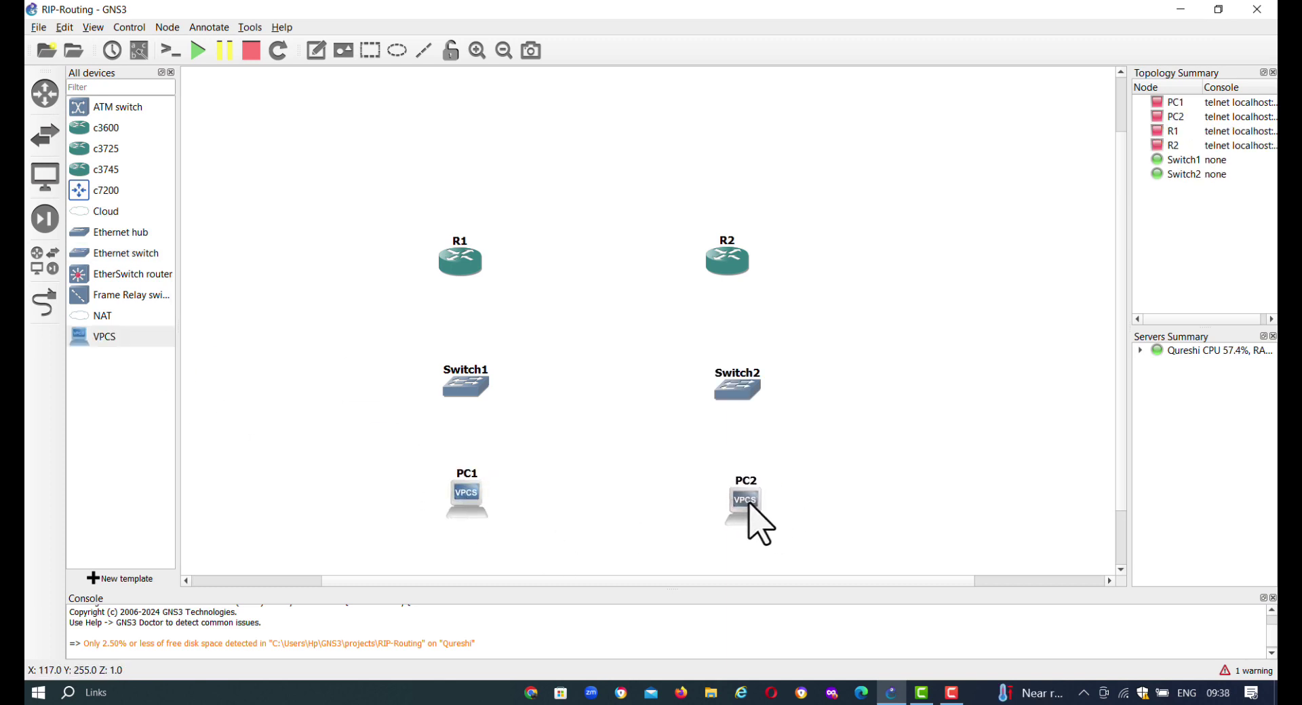
Cable R1 to Switch1's Ethernet0 and Switch1's Ethernet1 to PC1's Ethernet0.
{"action": "left_click", "coordinate": [44, 303]}
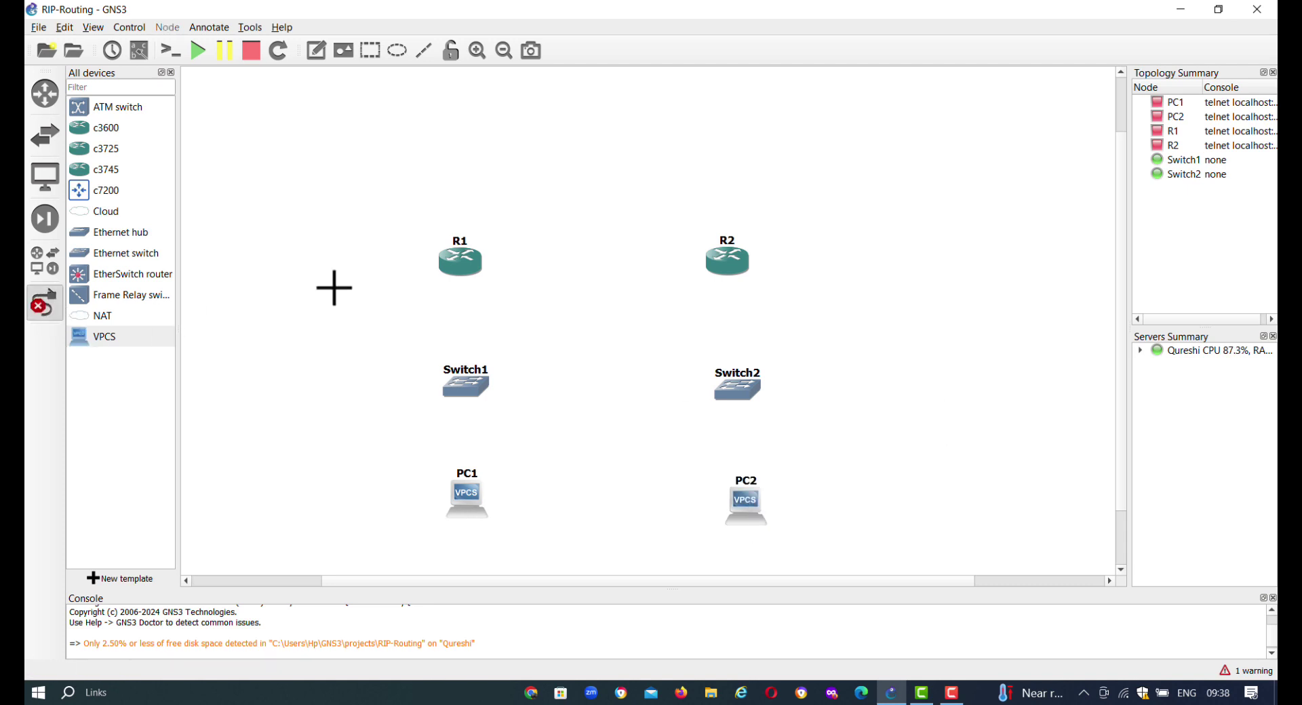
{"action": "left_click", "coordinate": [460, 262]}
{"action": "left_click", "coordinate": [476, 285]}
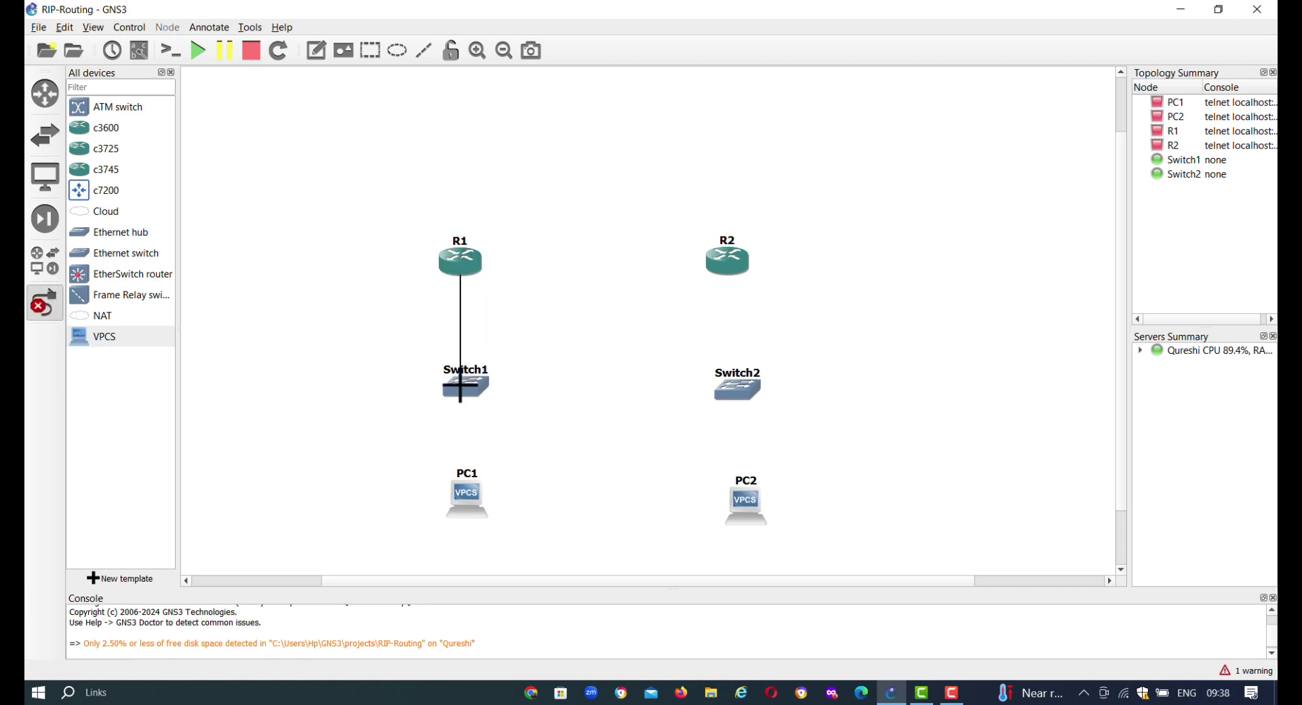
{"action": "left_click", "coordinate": [464, 387]}
{"action": "left_click", "coordinate": [478, 397]}
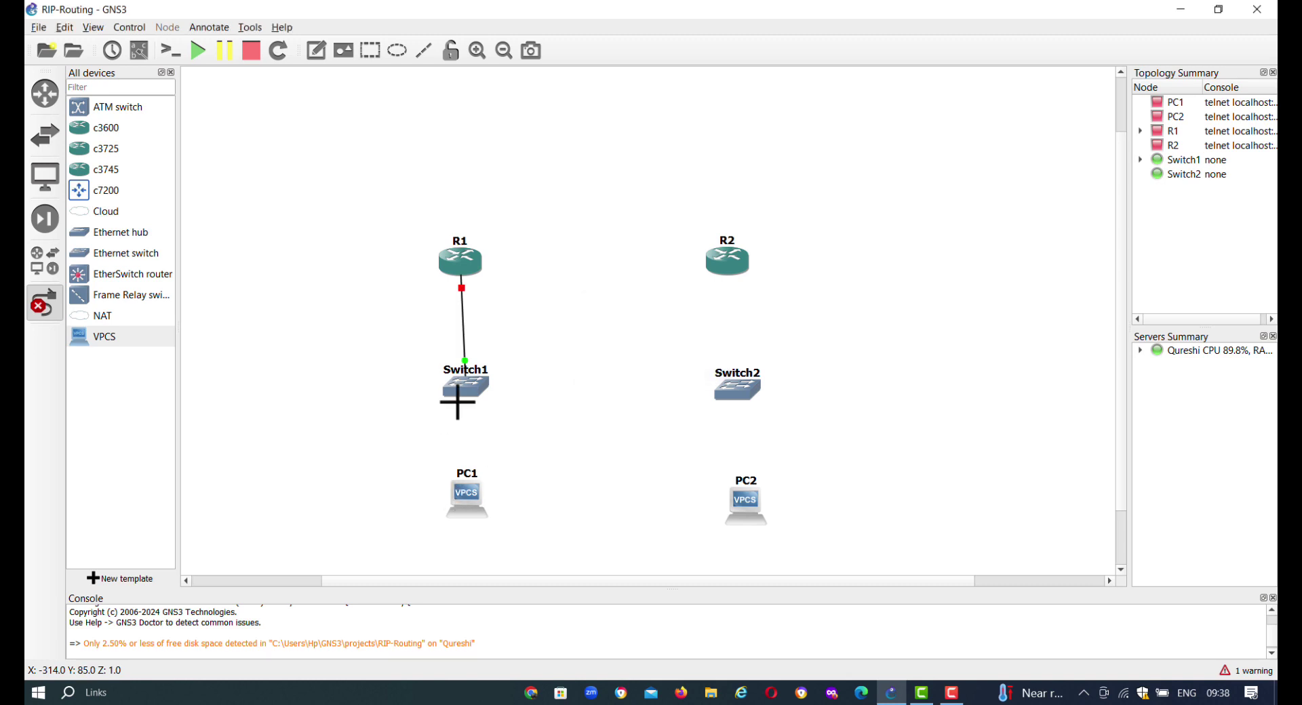
{"action": "left_click", "coordinate": [468, 384]}
{"action": "left_click", "coordinate": [488, 413]}
{"action": "left_click", "coordinate": [467, 494]}
{"action": "left_click", "coordinate": [495, 502]}
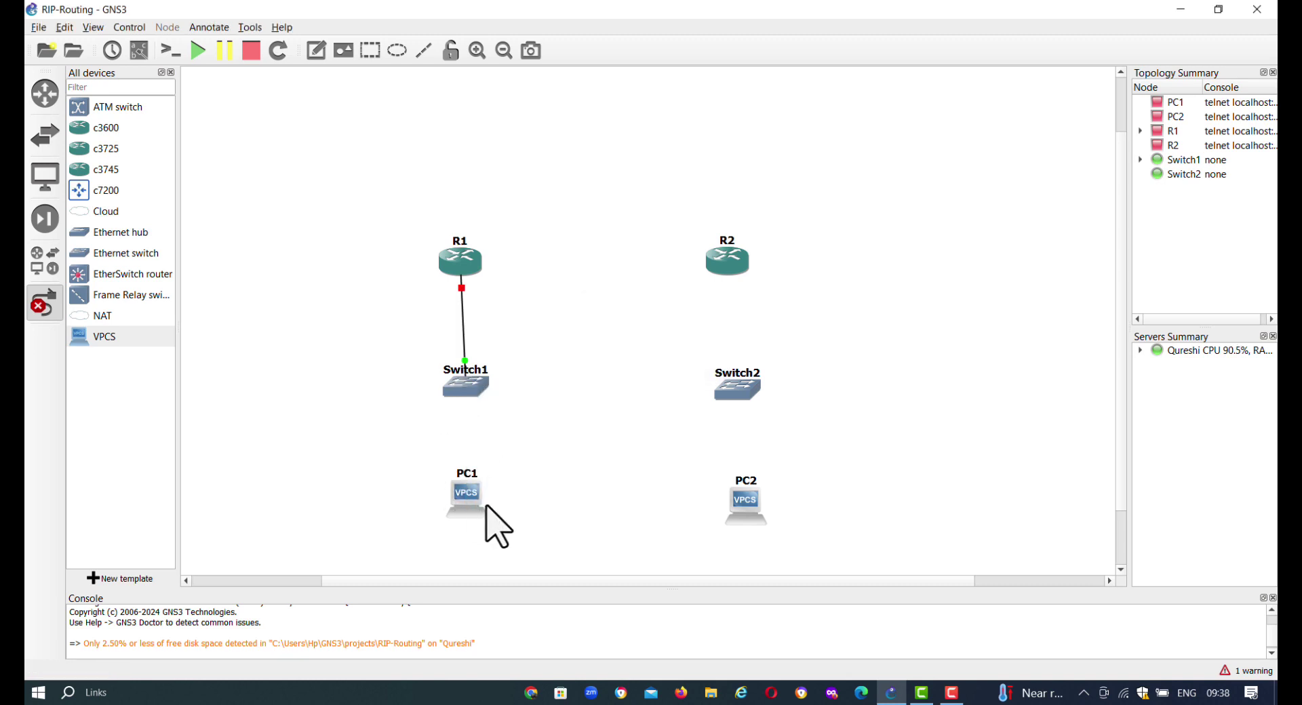
Cable R2 to Switch2's Ethernet0 and Switch2's Ethernet1 to PC2's Ethernet0.
{"action": "left_click", "coordinate": [739, 261]}
{"action": "left_click", "coordinate": [756, 271]}
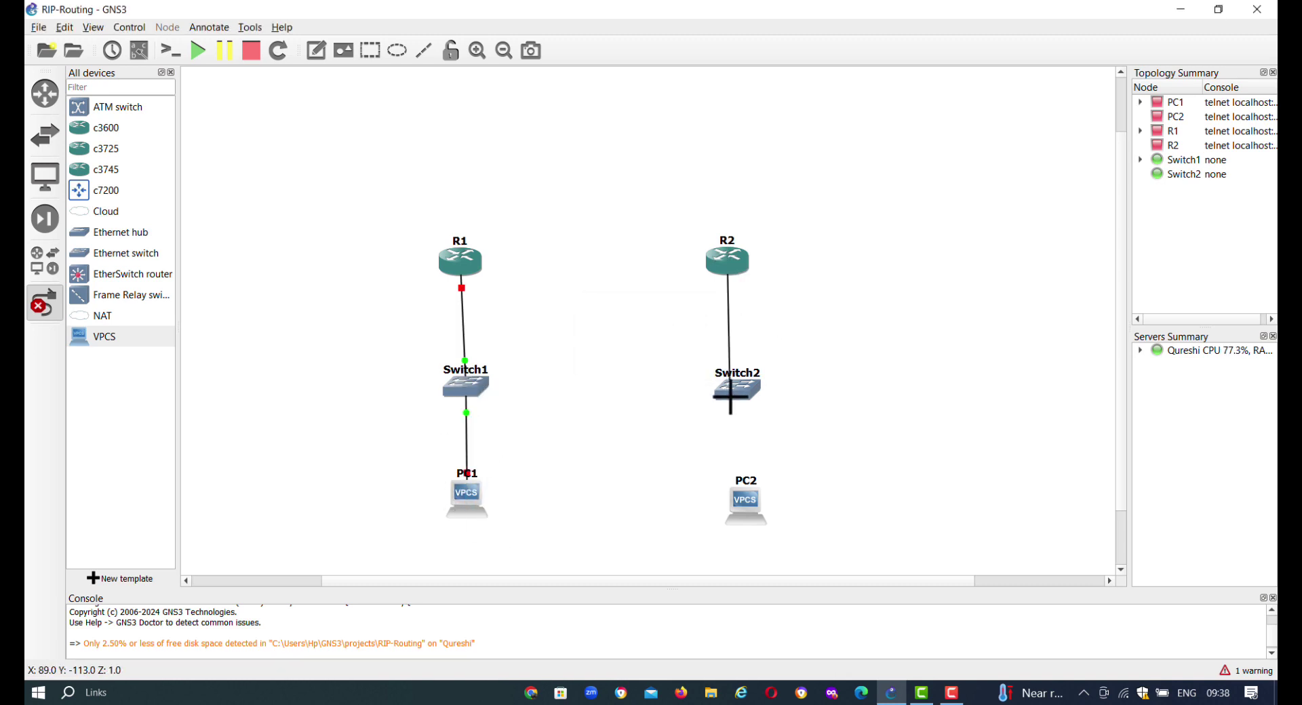
{"action": "left_click", "coordinate": [736, 393]}
{"action": "left_click", "coordinate": [740, 400]}
{"action": "left_click", "coordinate": [741, 397]}
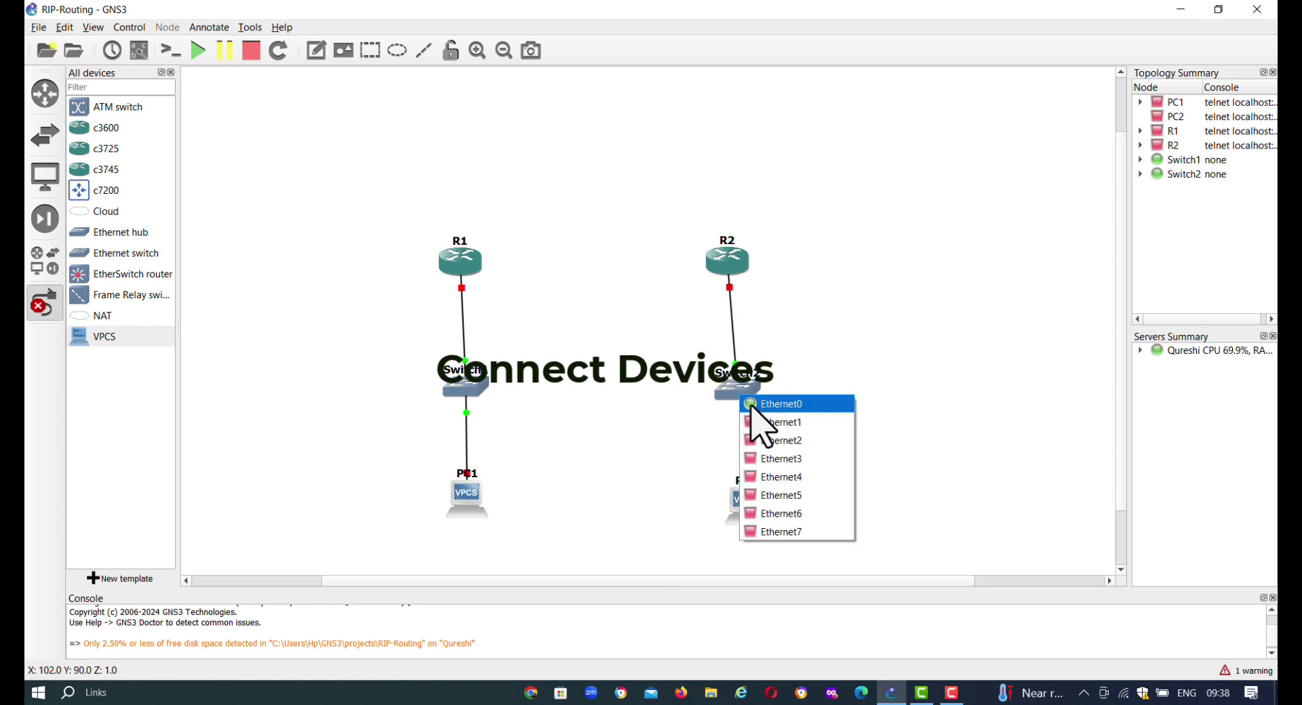
{"action": "left_click", "coordinate": [753, 419]}
{"action": "left_click", "coordinate": [746, 502]}
{"action": "left_click", "coordinate": [763, 509]}
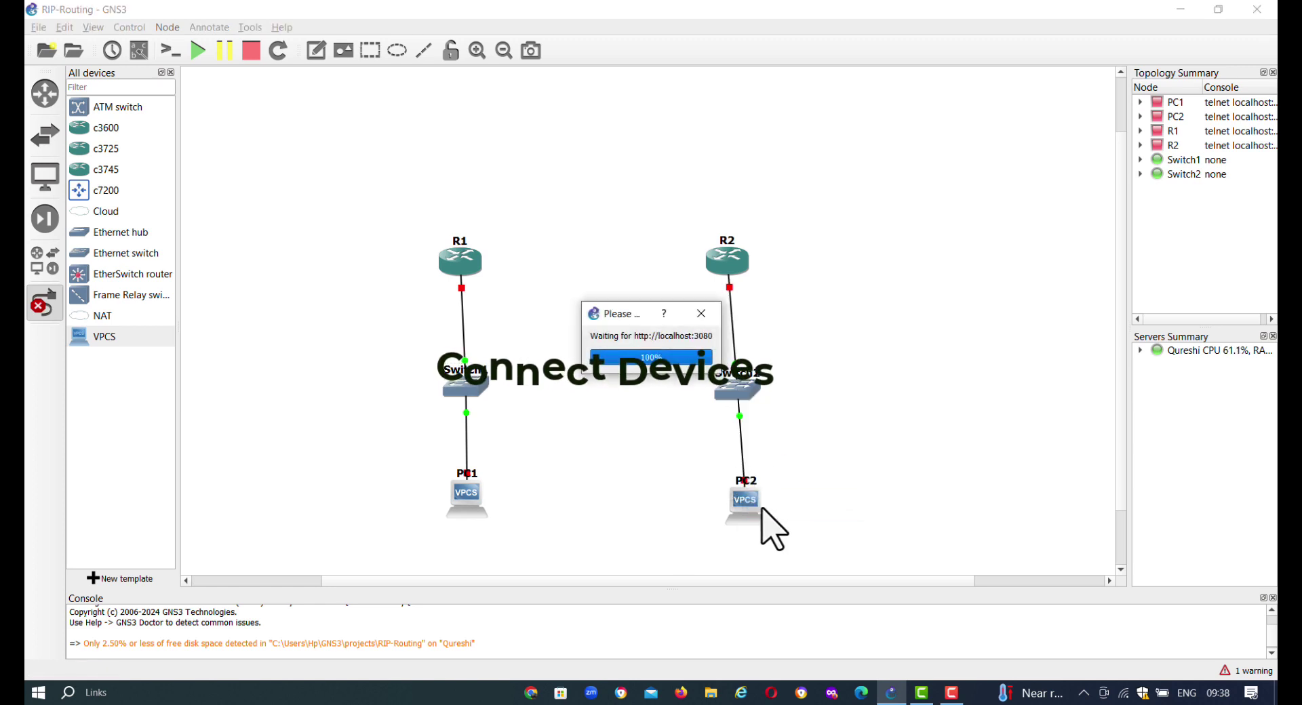
Link R1's FastEthernet0/1 to R2's FastEthernet0/1 and show the interface labels.
{"action": "left_click", "coordinate": [485, 261]}
{"action": "left_click", "coordinate": [536, 285]}
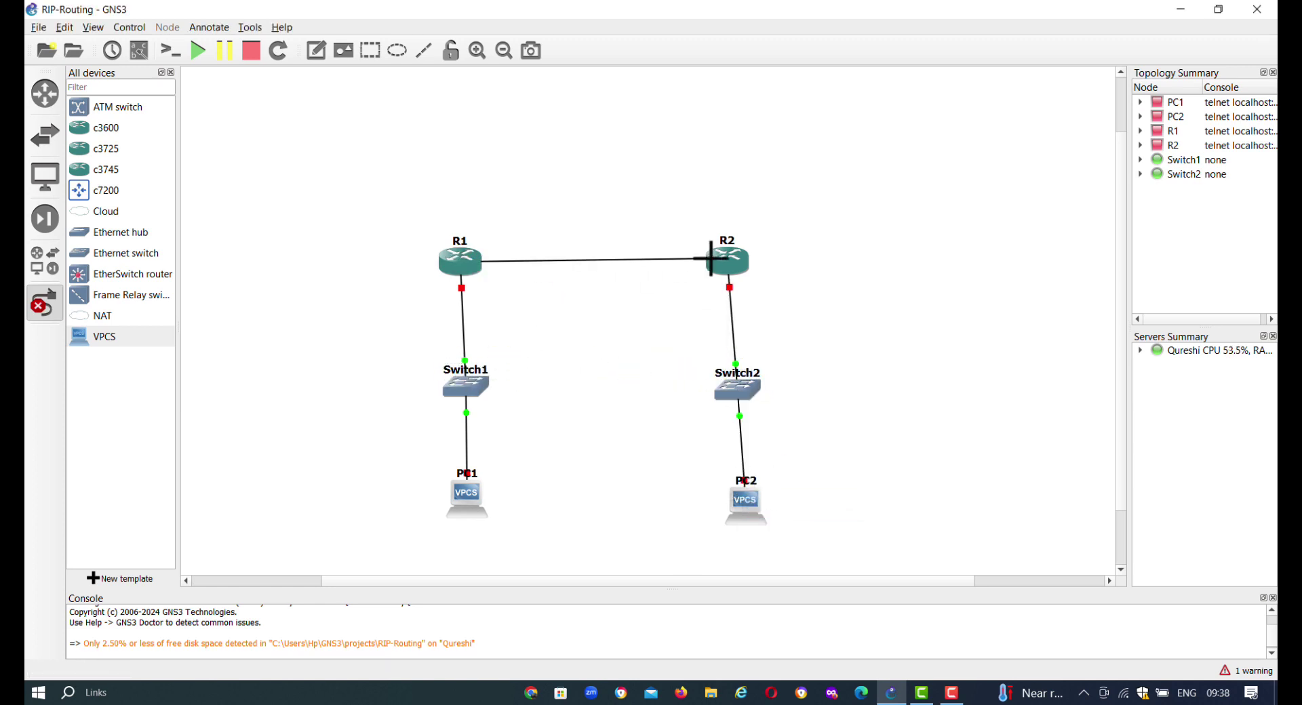
{"action": "left_click", "coordinate": [719, 261]}
{"action": "left_click", "coordinate": [773, 286]}
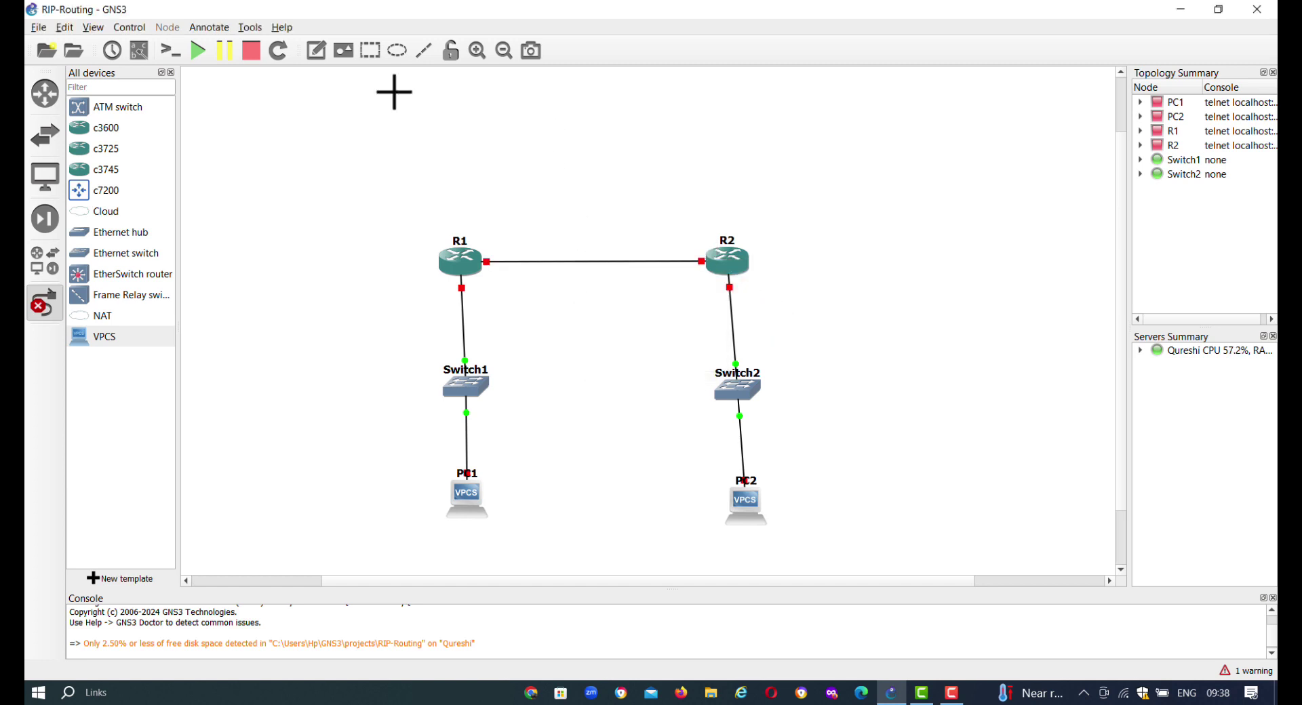
{"action": "left_click", "coordinate": [139, 51]}
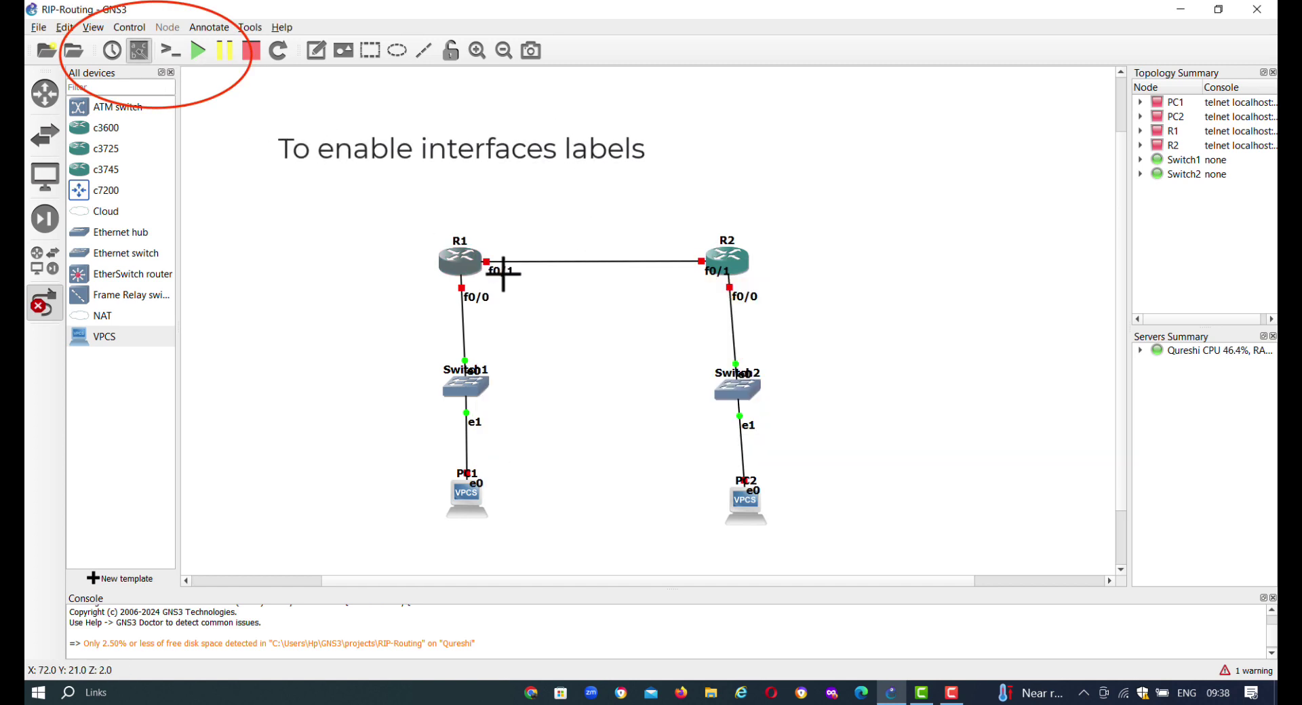
Leave link mode and choose Start from the context menus of R1, R2, PC1 and PC2.
{"action": "left_click", "coordinate": [27, 303]}
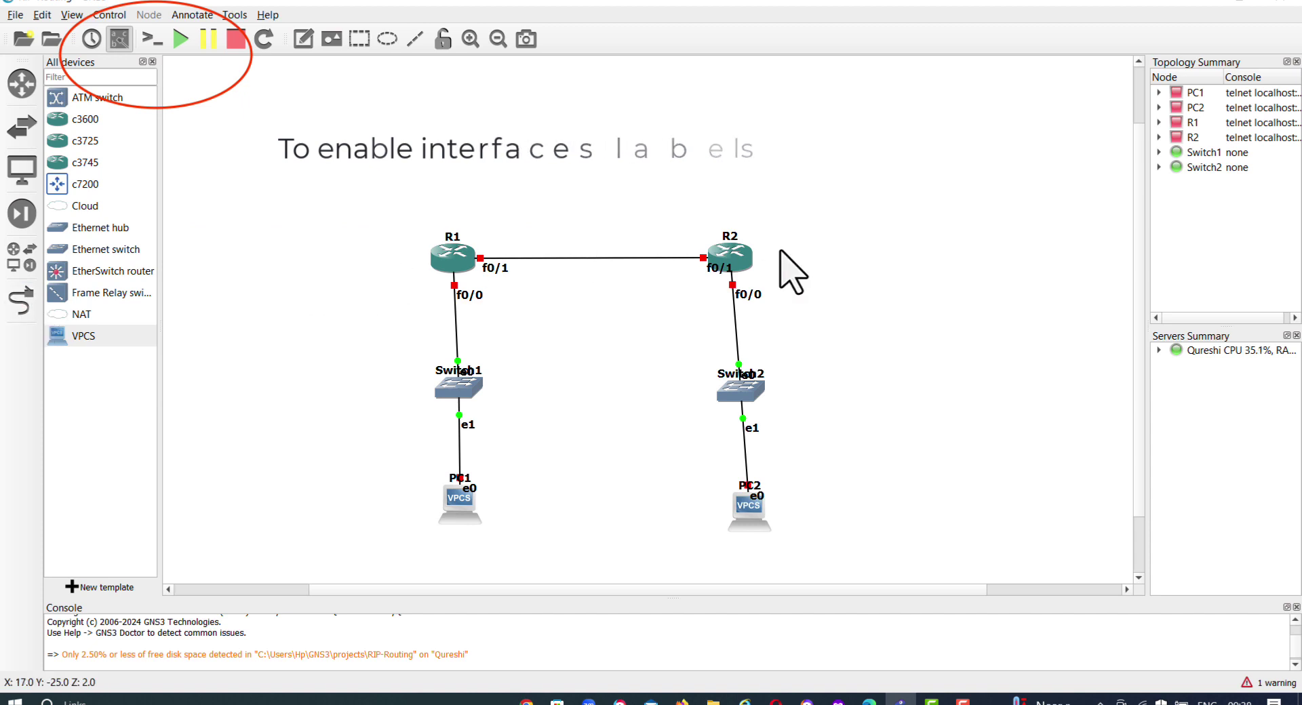
{"action": "right_click", "coordinate": [449, 261]}
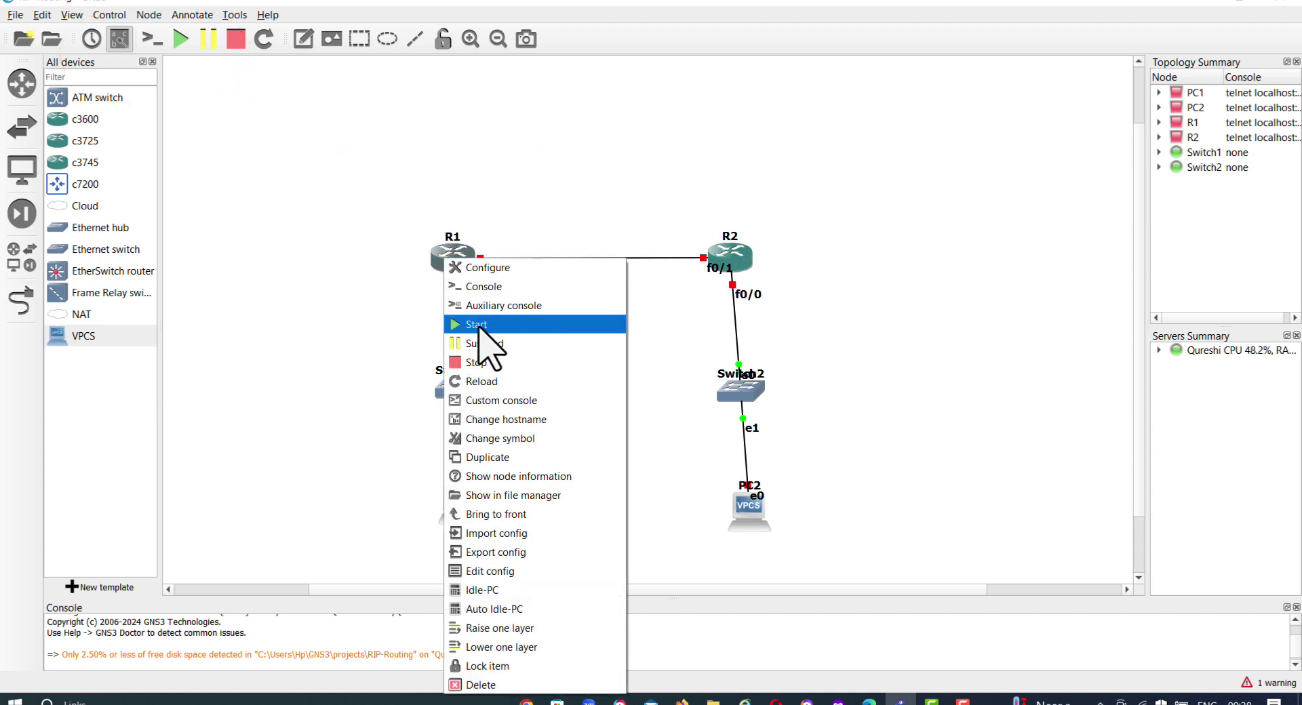
{"action": "left_click", "coordinate": [563, 323]}
{"action": "right_click", "coordinate": [732, 261]}
{"action": "left_click", "coordinate": [766, 320]}
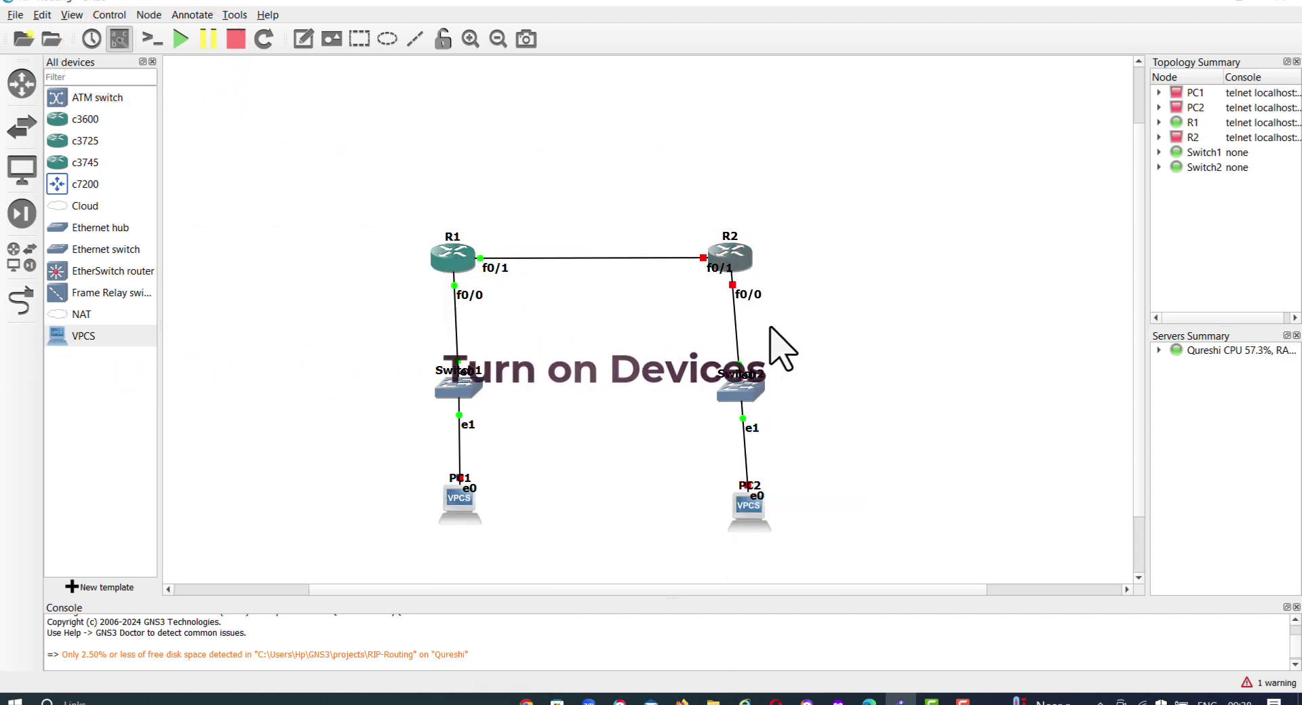
{"action": "right_click", "coordinate": [455, 503]}
{"action": "left_click", "coordinate": [494, 172]}
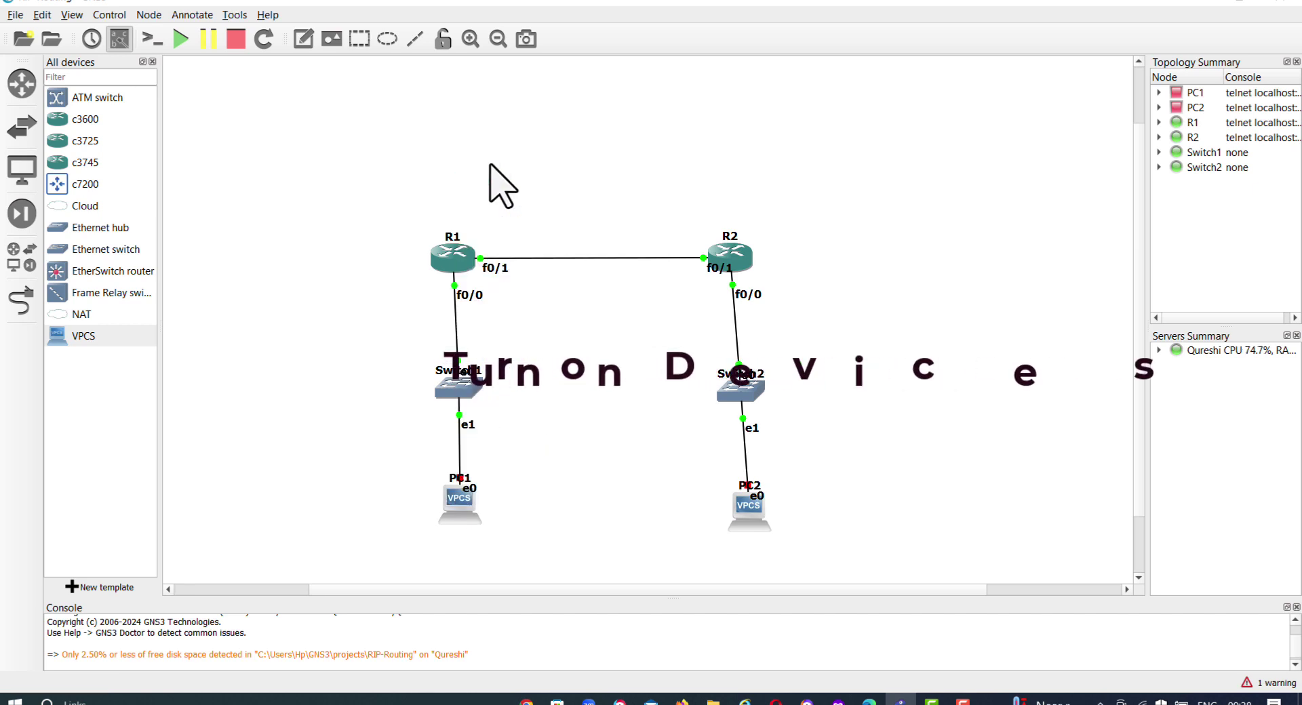
{"action": "right_click", "coordinate": [755, 527]}
{"action": "left_click", "coordinate": [820, 176]}
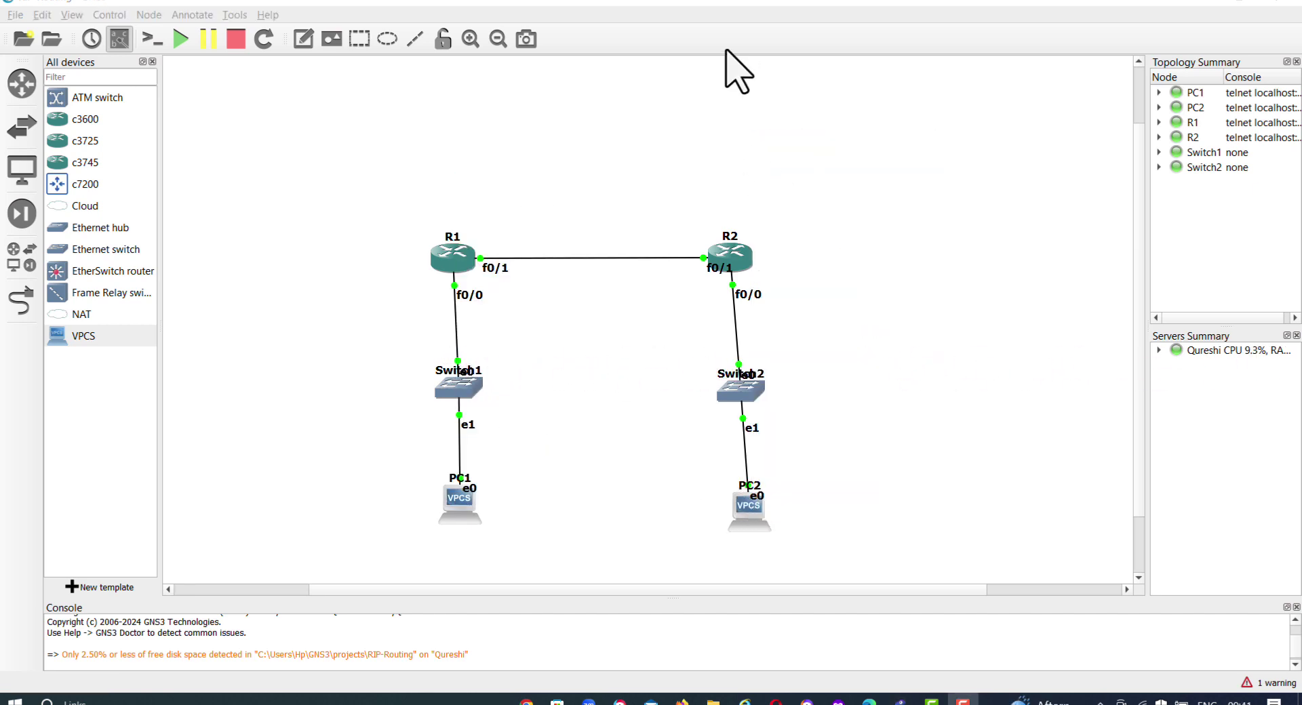
{"action": "left_click", "coordinate": [304, 38]}
Add notes 192.168.1.0 above the R1–R2 link and 192.168.2.0 beside Switch1, plus one below PC1.
{"action": "left_click", "coordinate": [541, 232]}
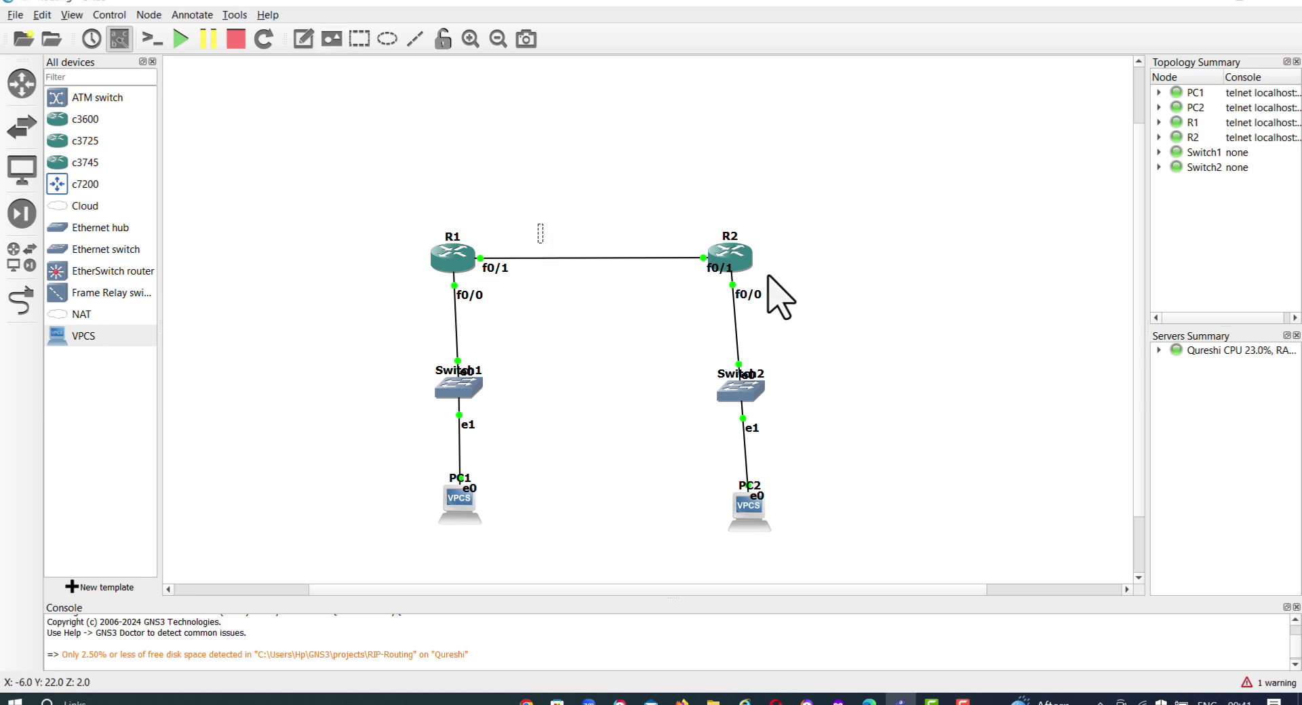
{"action": "type", "text": "192.16"}
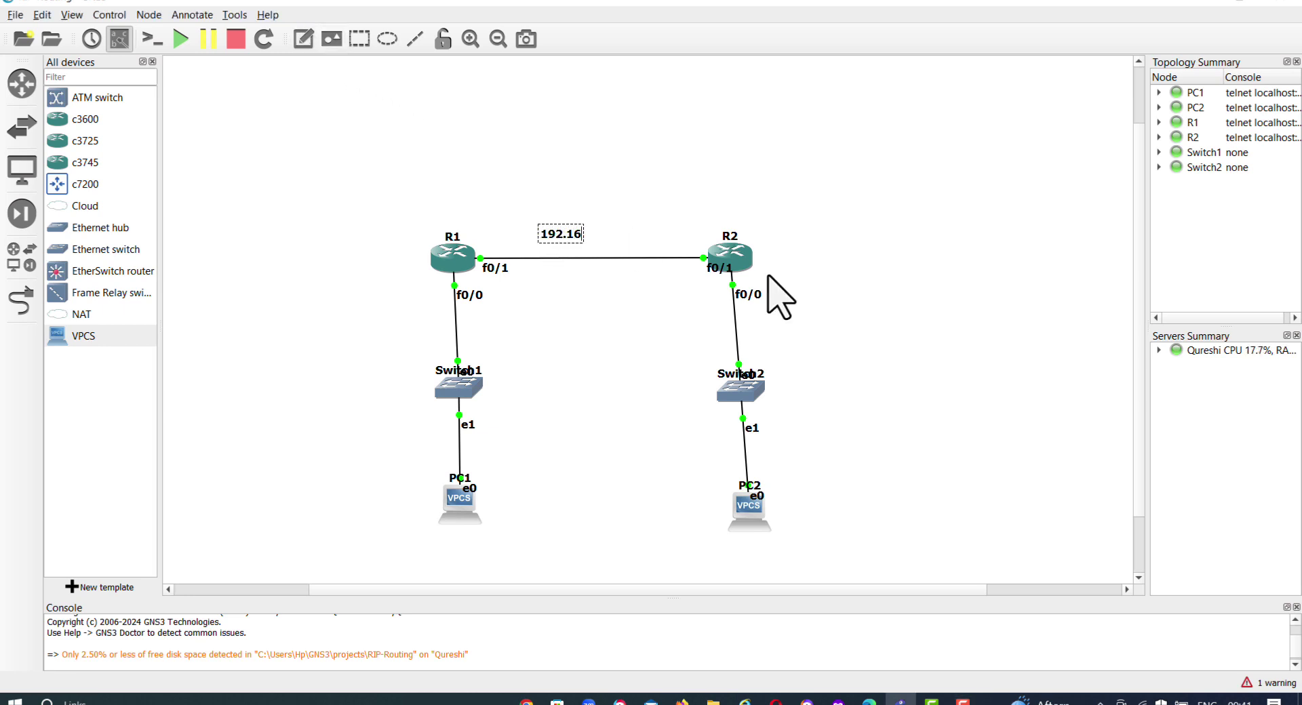
{"action": "type", "text": "8.1.0"}
{"action": "left_click", "coordinate": [303, 39]}
{"action": "left_click", "coordinate": [340, 339]}
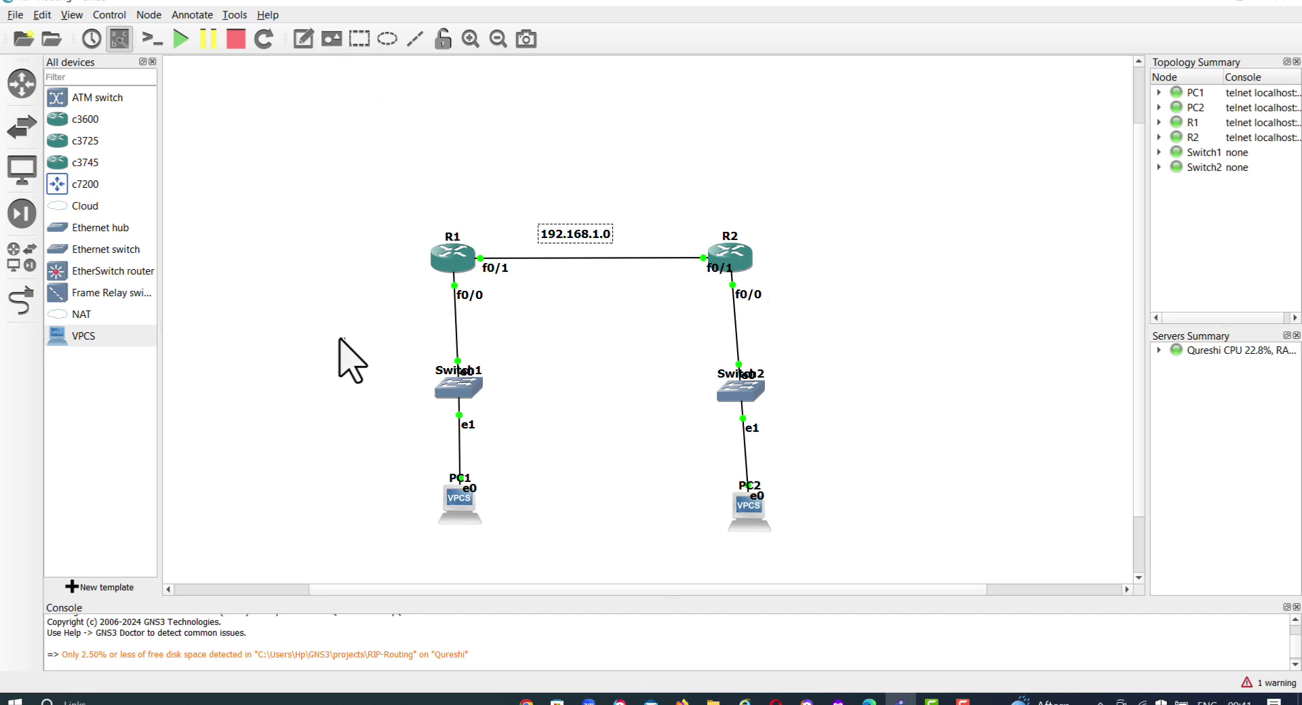
{"action": "type", "text": "192.168.2.0"}
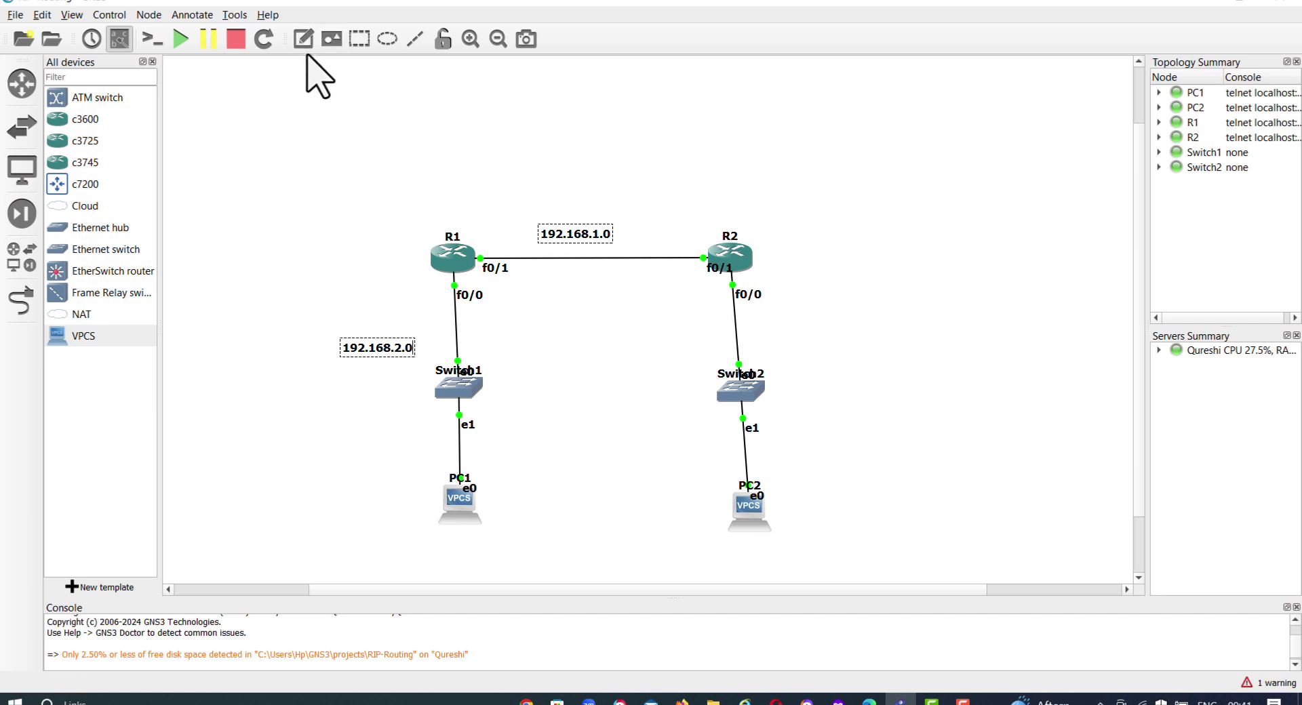
{"action": "left_click", "coordinate": [778, 341]}
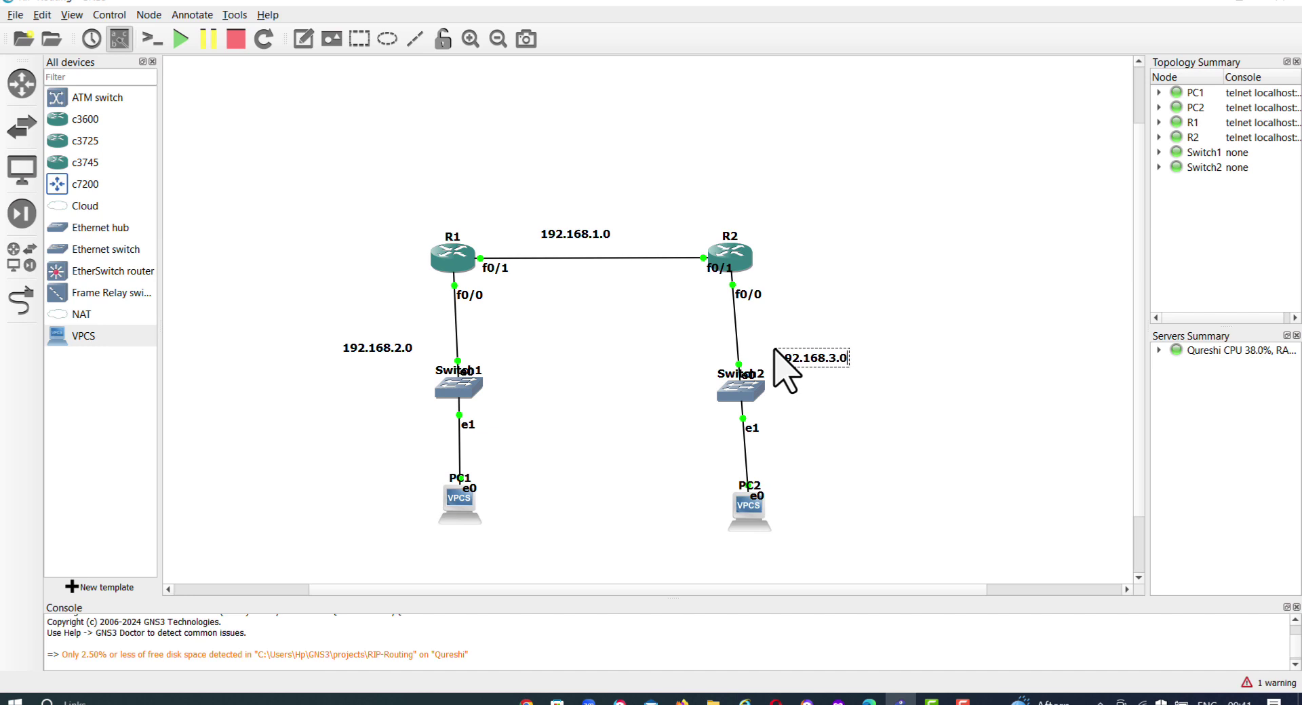
{"action": "left_click", "coordinate": [303, 39]}
{"action": "left_click", "coordinate": [415, 540]}
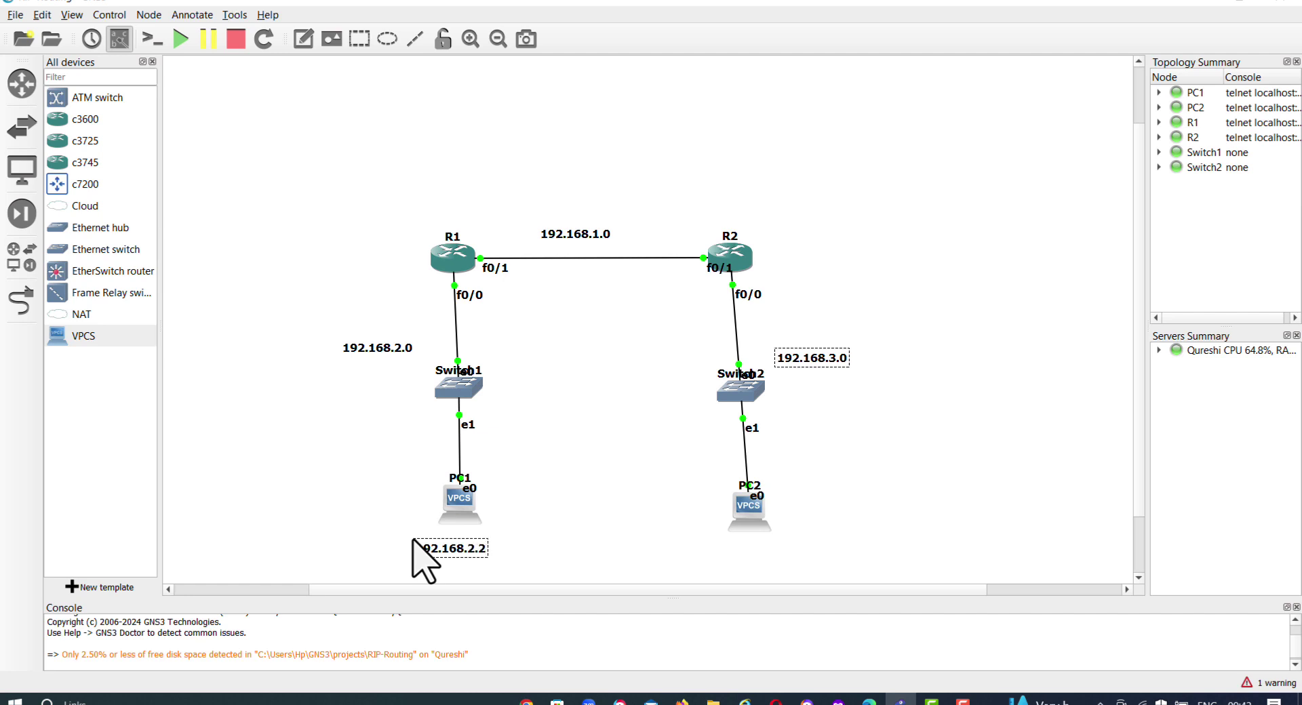
Add a 192.168.2.1 note beside R1's f0/0 link and an address note above R1.
{"action": "left_click", "coordinate": [304, 39]}
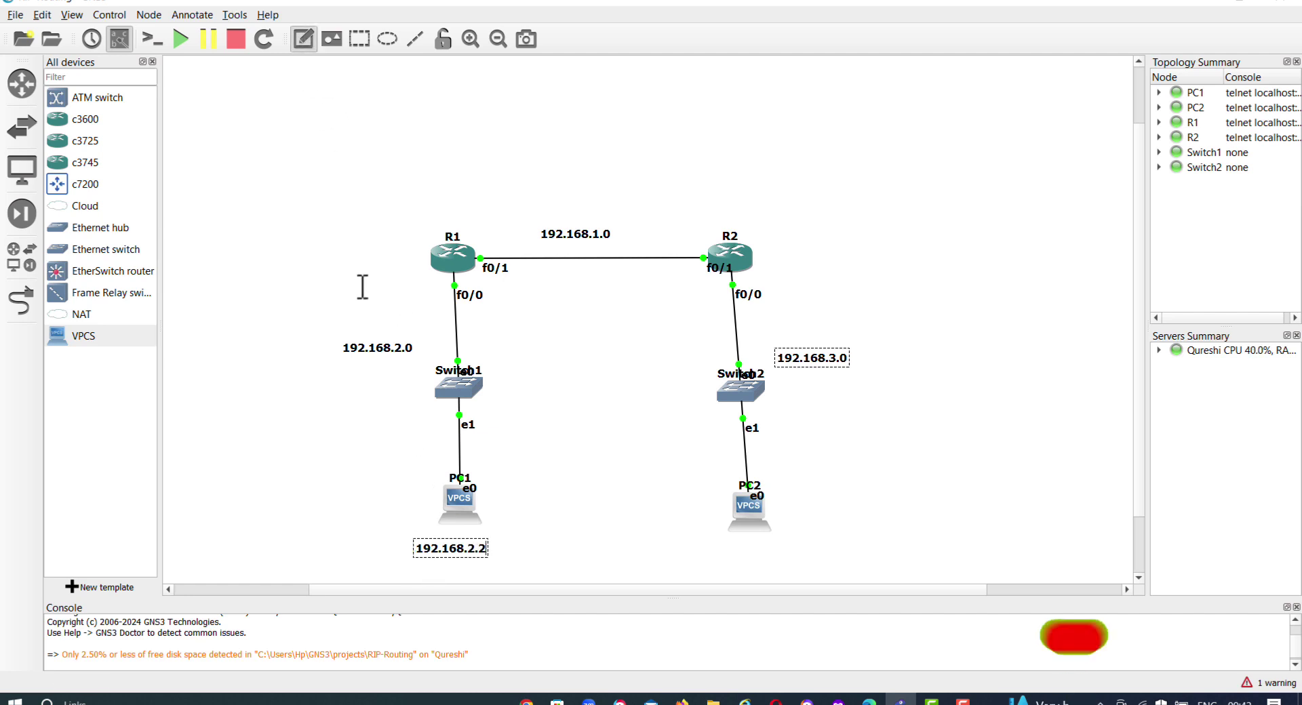
{"action": "left_click", "coordinate": [363, 287]}
{"action": "type", "text": "192.168"}
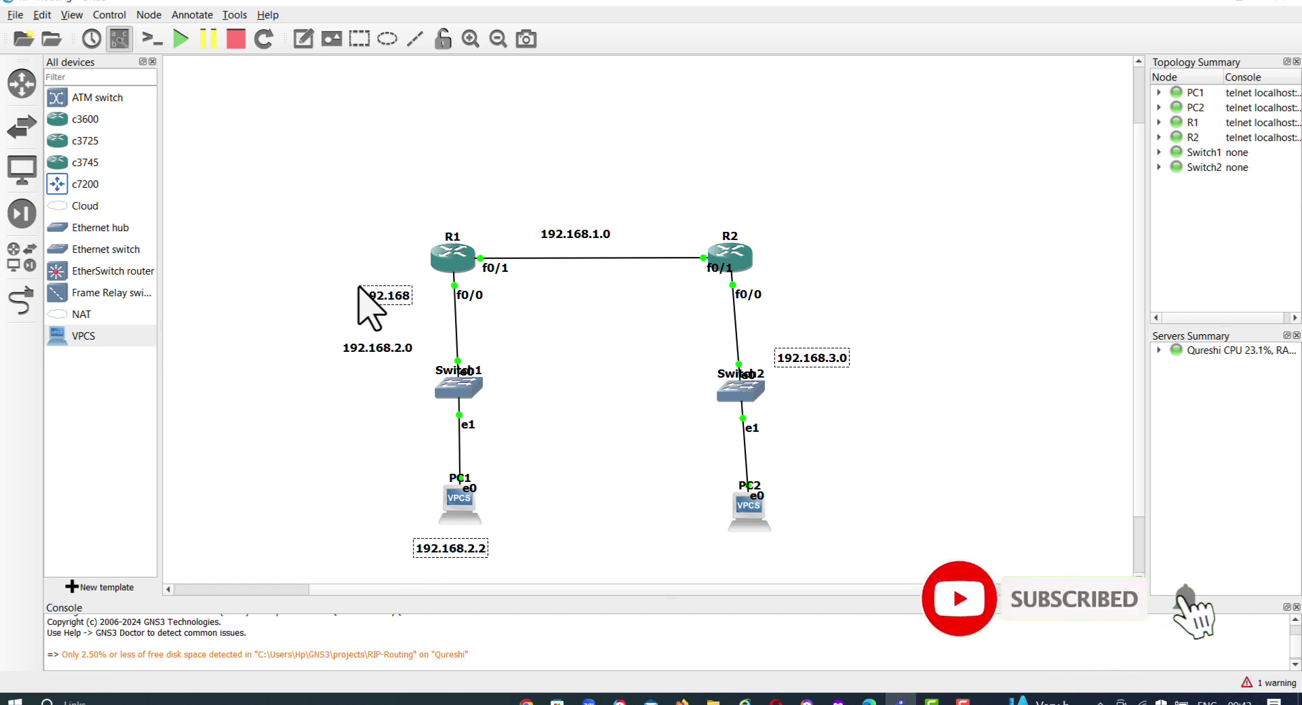
{"action": "type", "text": ".2.1"}
{"action": "left_click", "coordinate": [304, 39]}
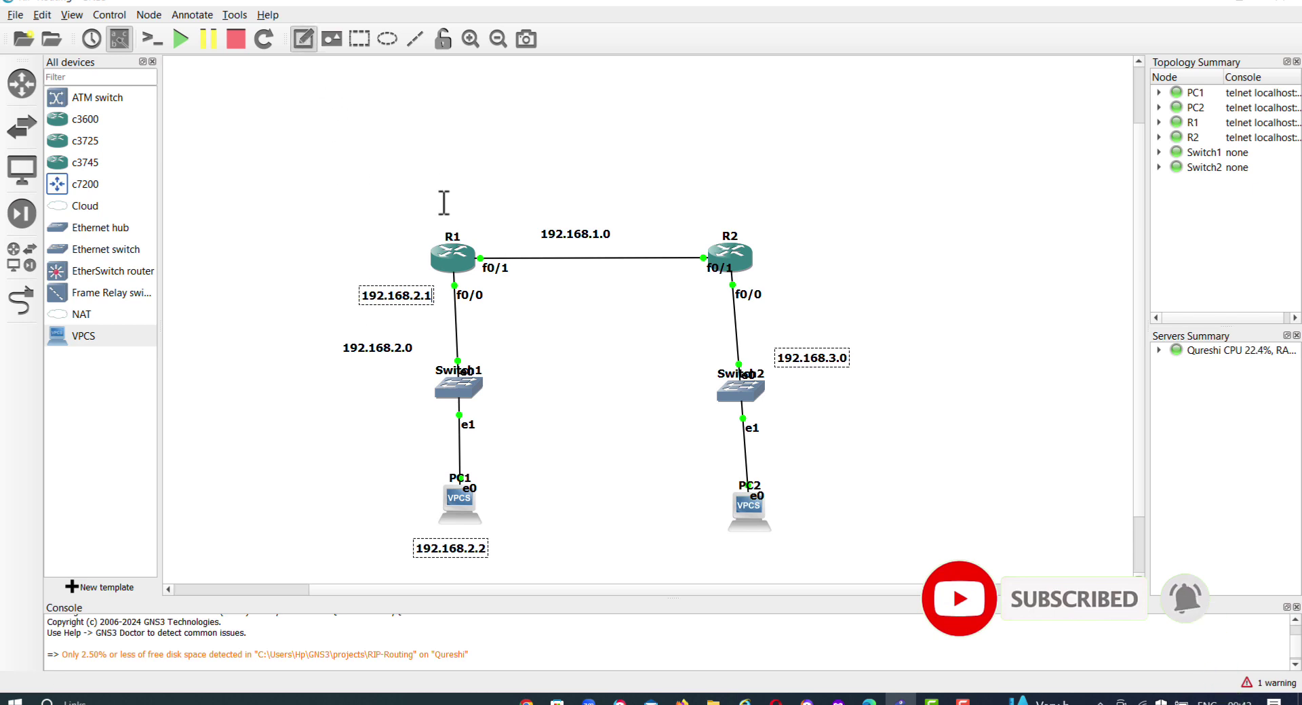
{"action": "left_click", "coordinate": [461, 215]}
{"action": "type", "text": "192.168.1.1"}
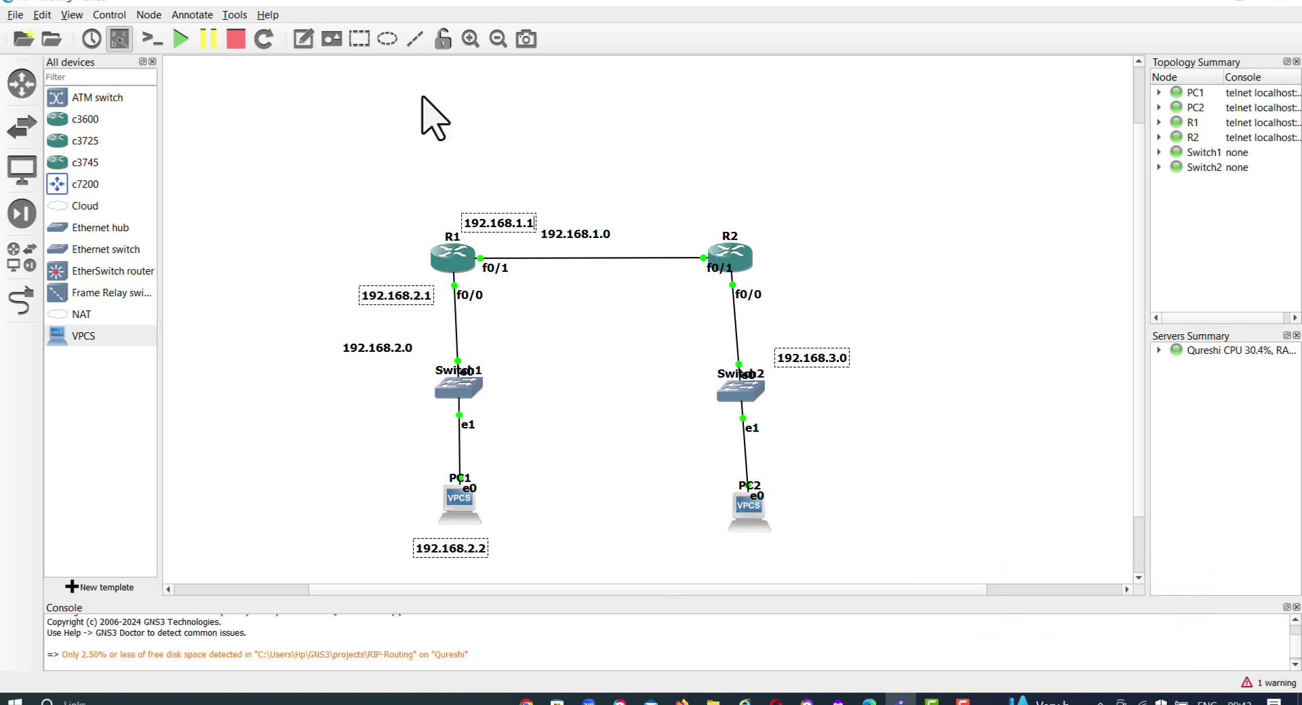
Add a 192.168.1.2 note near R2 and reposition the 192.168.1.0 and 192.168.1.2 labels.
{"action": "left_click", "coordinate": [304, 39]}
{"action": "left_click", "coordinate": [661, 222]}
{"action": "type", "text": "192"}
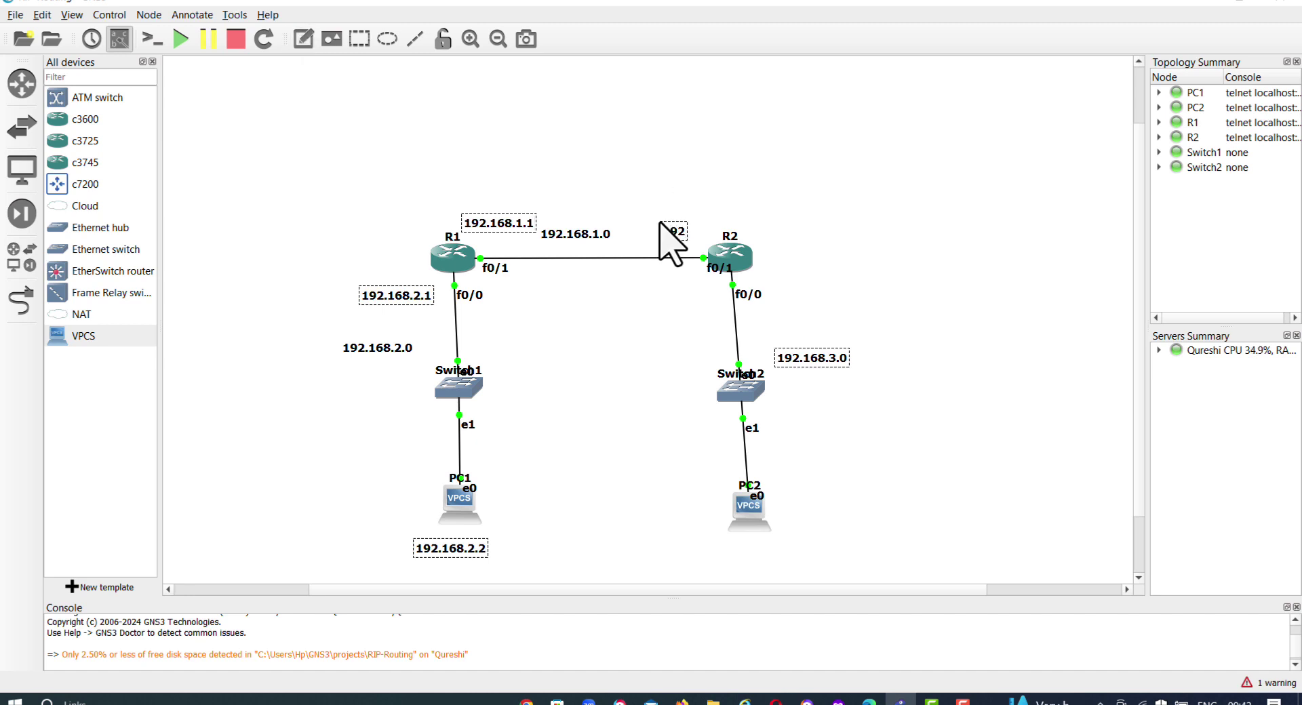
{"action": "type", "text": ".168.1.2"}
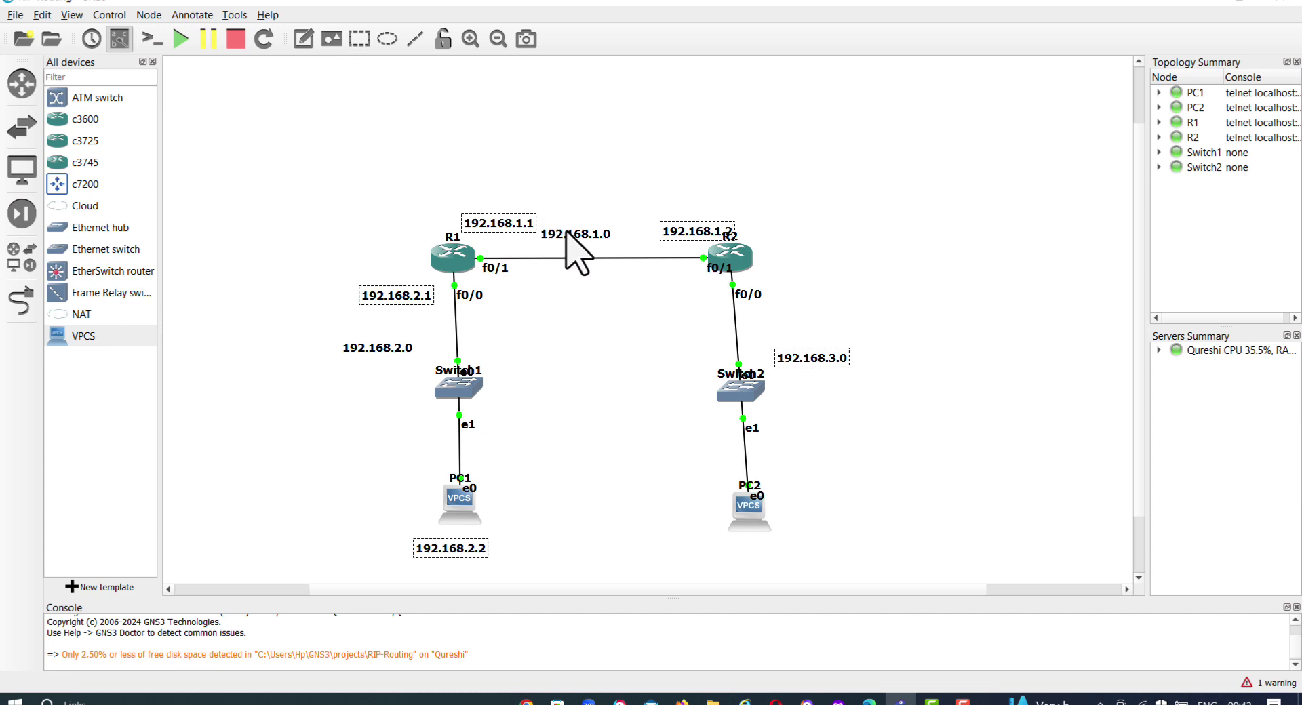
{"action": "left_click_drag", "start_coordinate": [568, 234], "coordinate": [578, 185]}
{"action": "left_click_drag", "start_coordinate": [689, 236], "coordinate": [675, 233]}
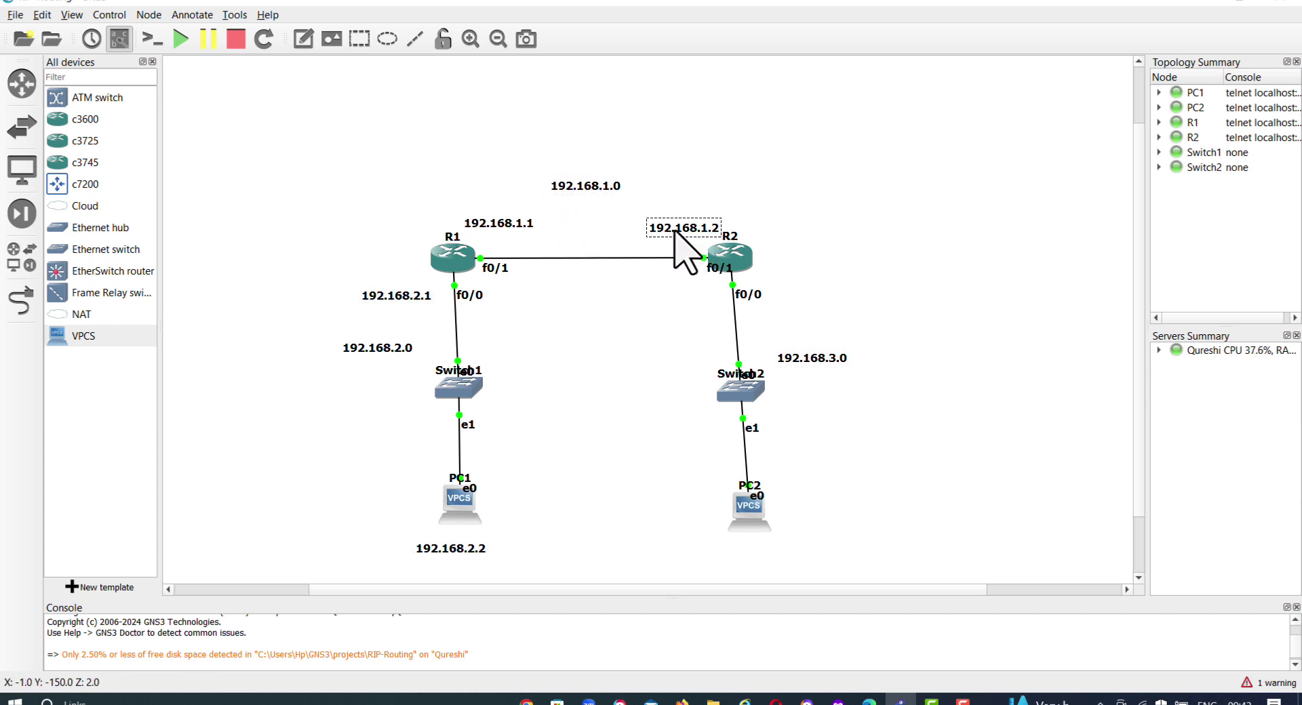
Add notes 192.168.3.2 below PC2 and 192.168.3.1 right of R2.
{"action": "left_click", "coordinate": [717, 550]}
{"action": "type", "text": "192.168"}
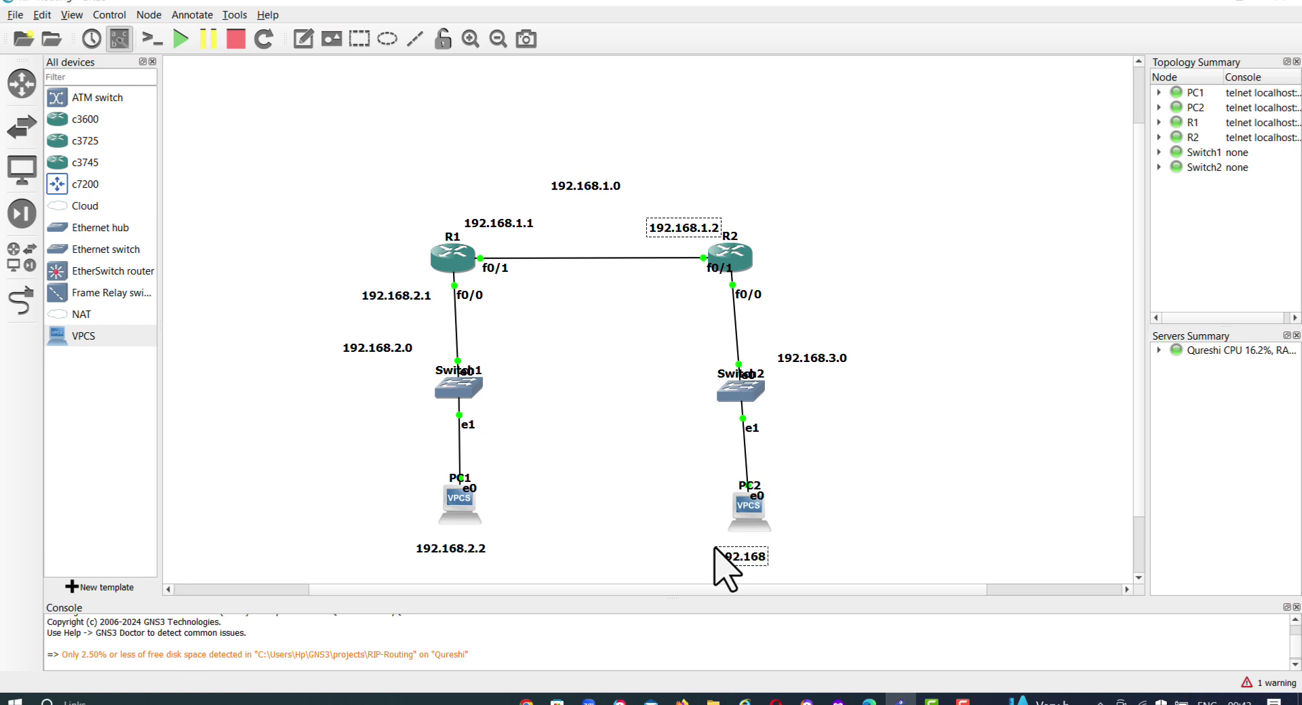
{"action": "type", "text": ".3.2"}
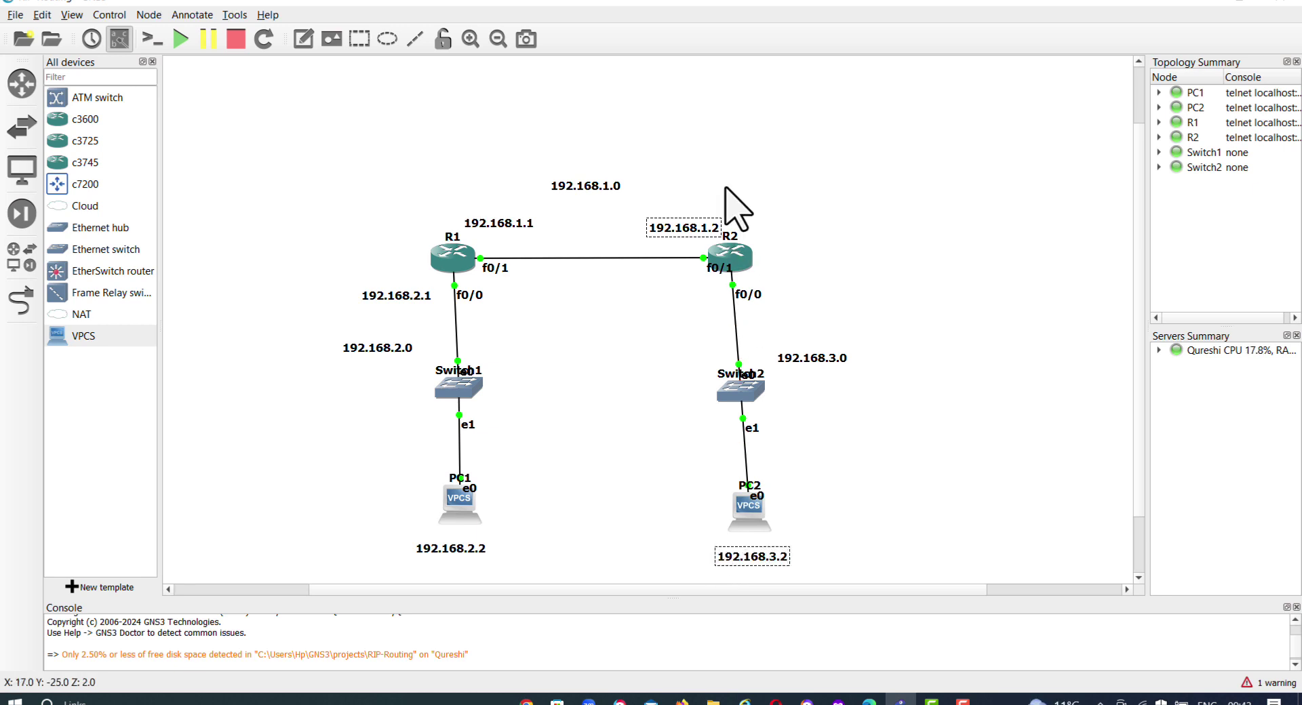
{"action": "left_click", "coordinate": [303, 38]}
{"action": "left_click", "coordinate": [780, 276]}
{"action": "type", "text": "192"}
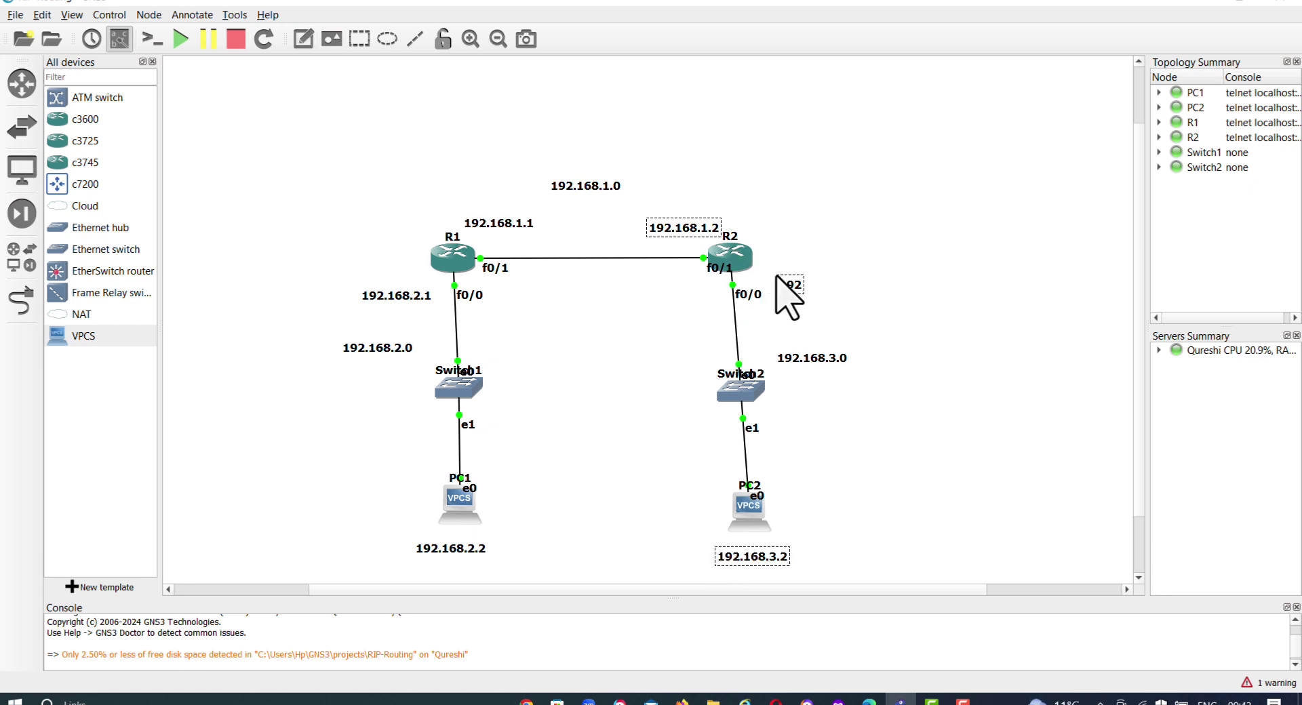
{"action": "type", "text": ".168.3.1"}
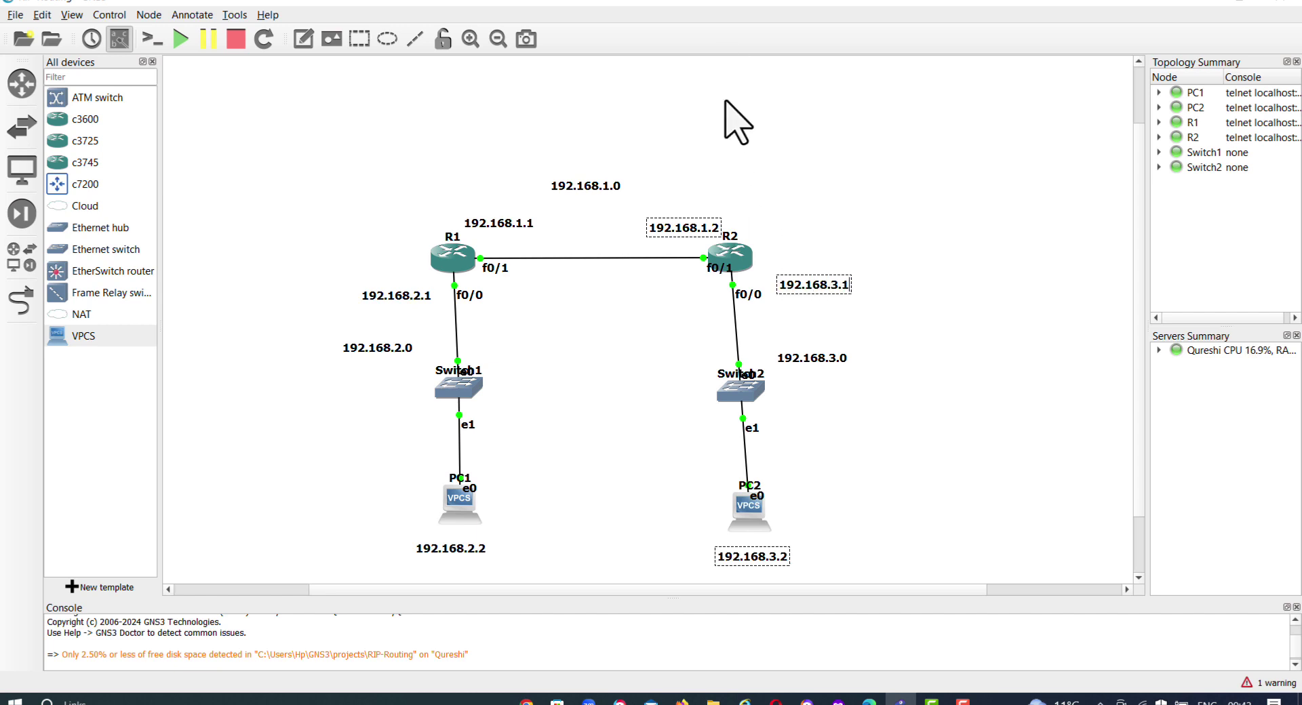
Choose Console for R1, R2, PC1 and PC2, retrying once on PC1.
{"action": "right_click", "coordinate": [453, 263]}
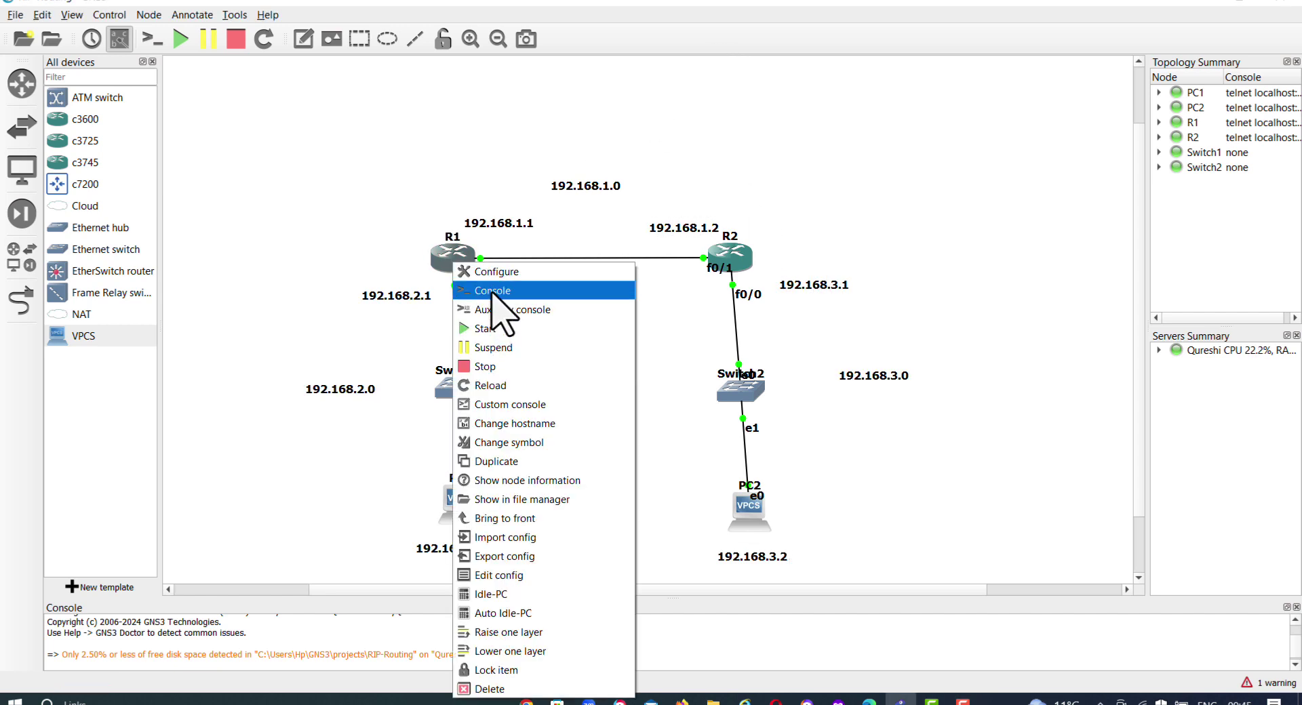
{"action": "left_click", "coordinate": [490, 290]}
{"action": "right_click", "coordinate": [735, 262]}
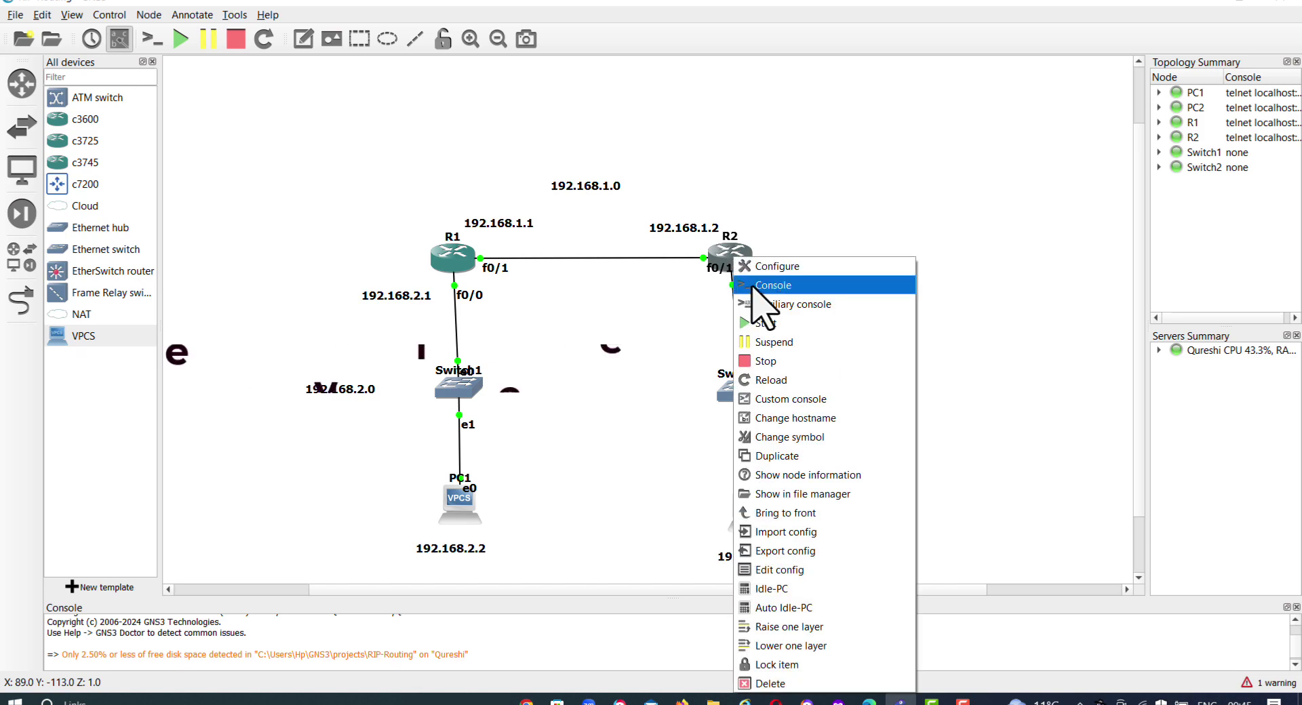
{"action": "left_click", "coordinate": [753, 281]}
{"action": "right_click", "coordinate": [463, 503]}
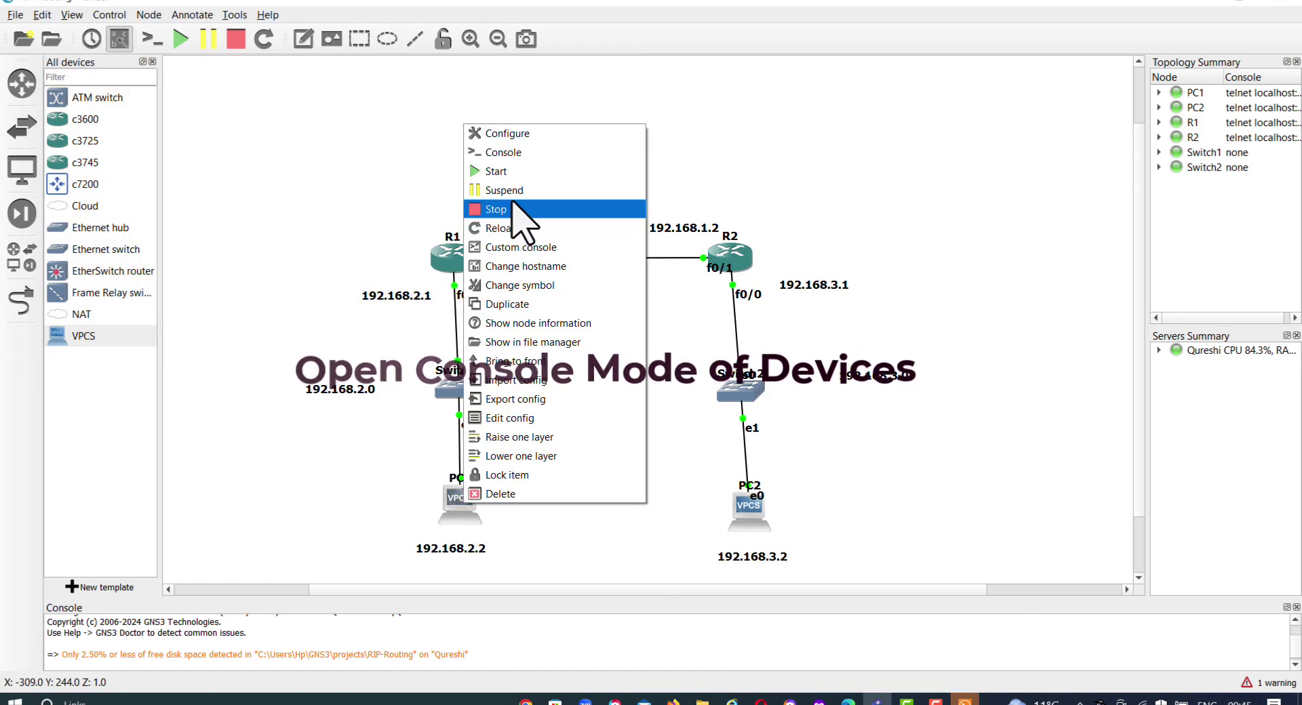
{"action": "left_click", "coordinate": [505, 154]}
{"action": "right_click", "coordinate": [458, 503]}
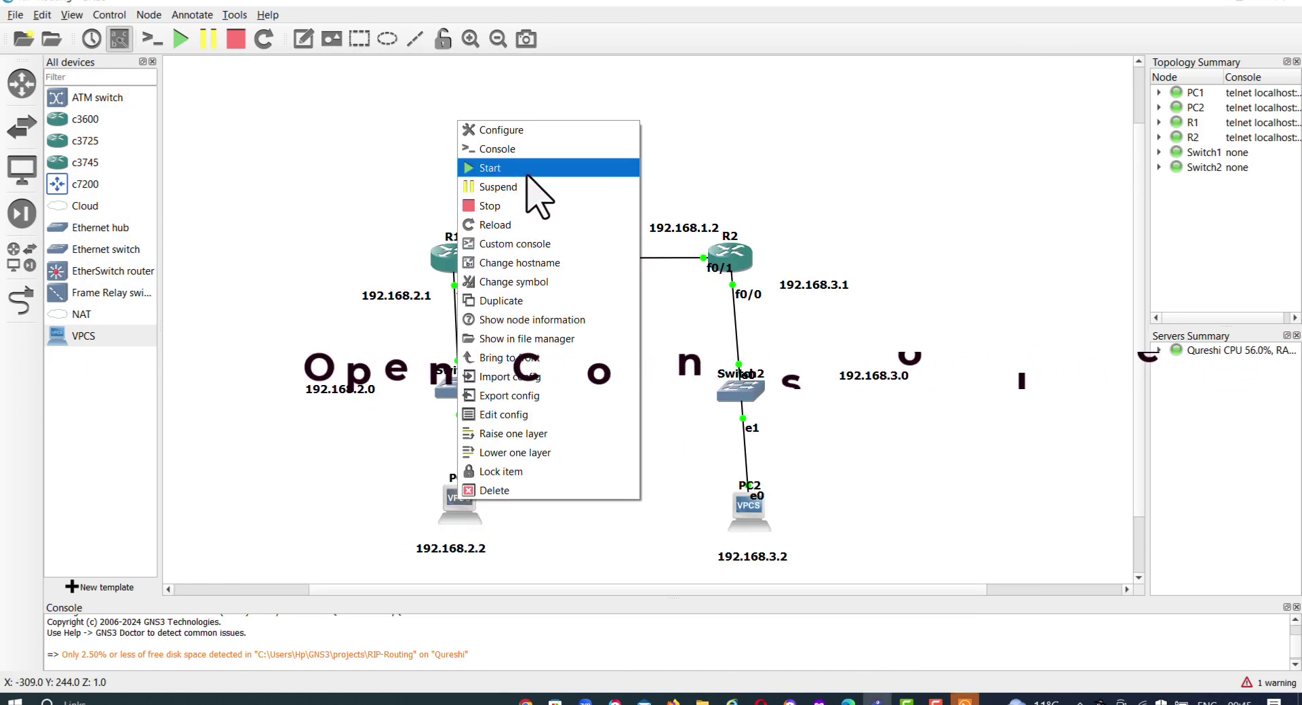
{"action": "left_click", "coordinate": [506, 150]}
{"action": "right_click", "coordinate": [746, 506]}
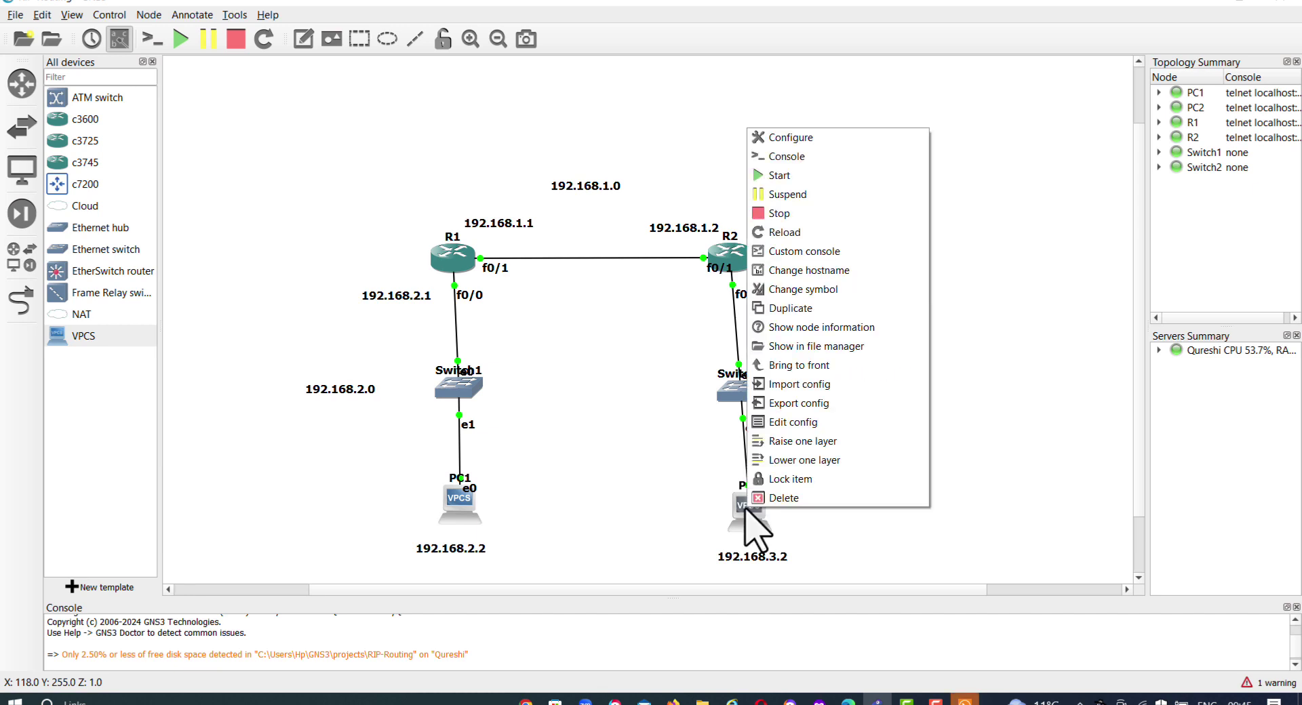
{"action": "left_click", "coordinate": [811, 157]}
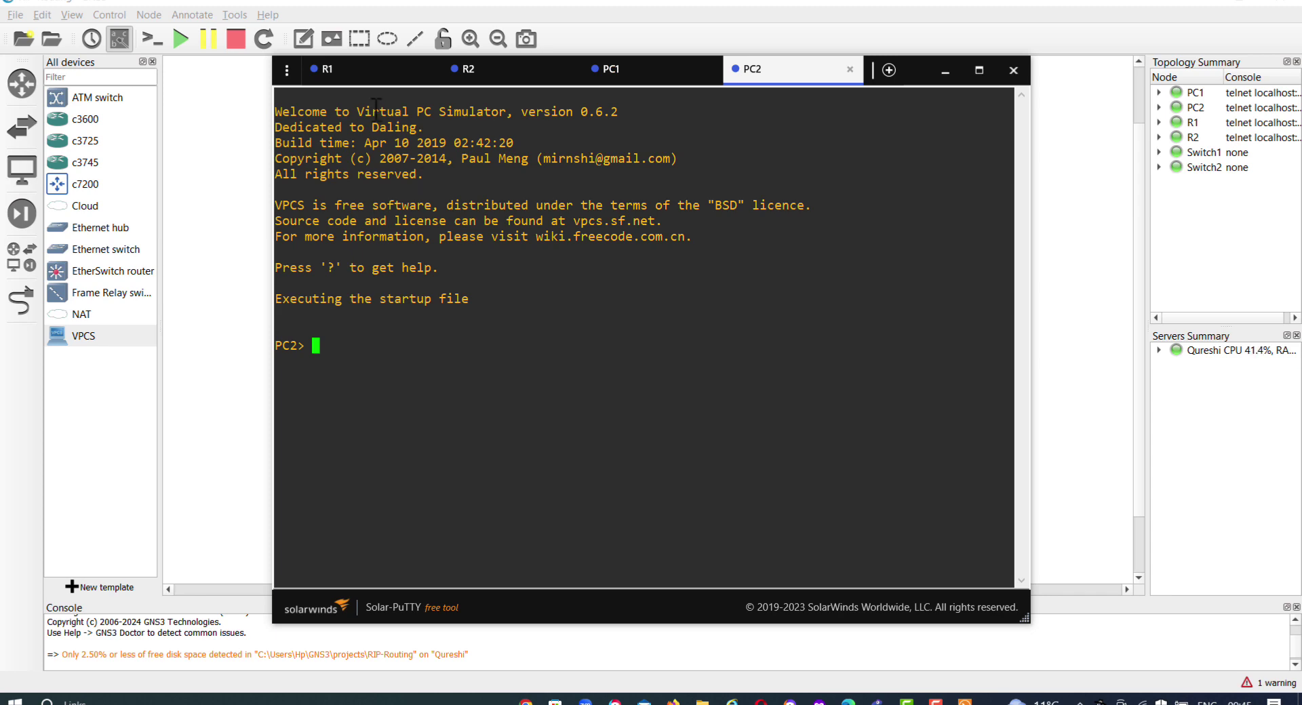
On R1, assign 192.168.2.1 255.255.255.0 to FastEthernet0/0, run no shut, then exit.
{"action": "left_click", "coordinate": [346, 72]}
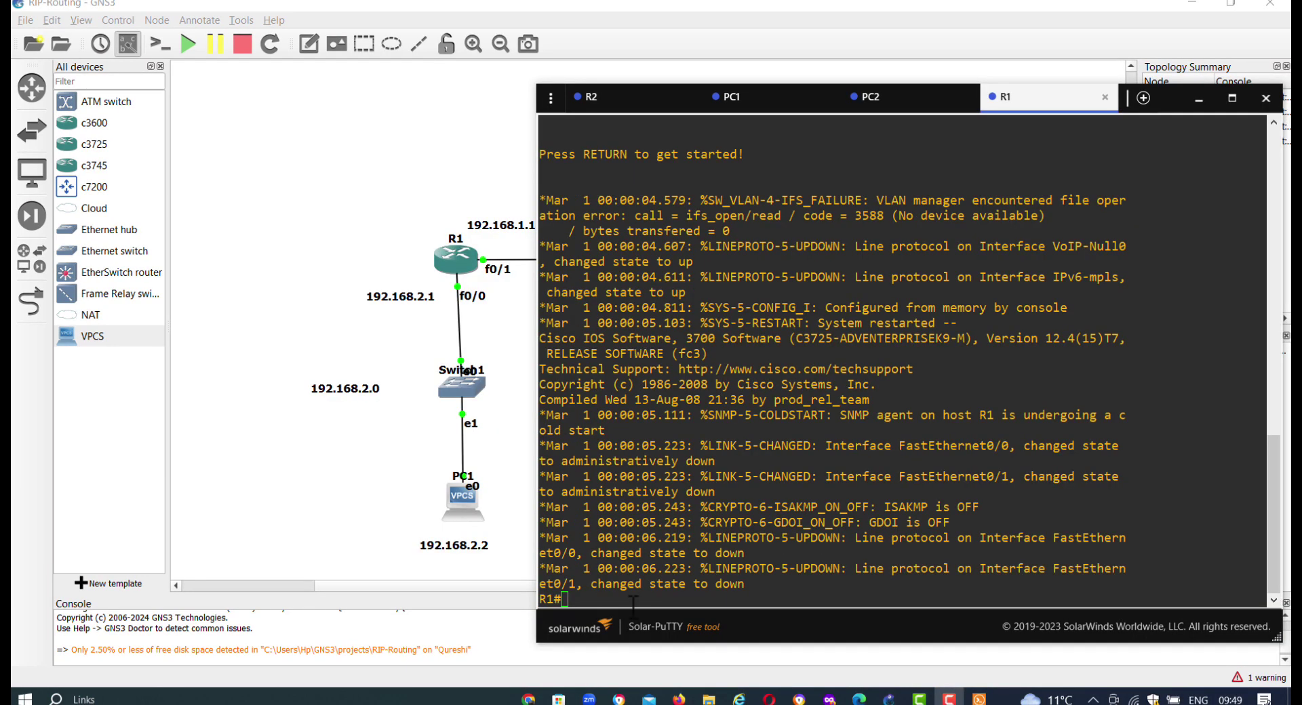
{"action": "left_click", "coordinate": [580, 601]}
{"action": "type", "text": "confi t"}
{"action": "key", "text": "Return"}
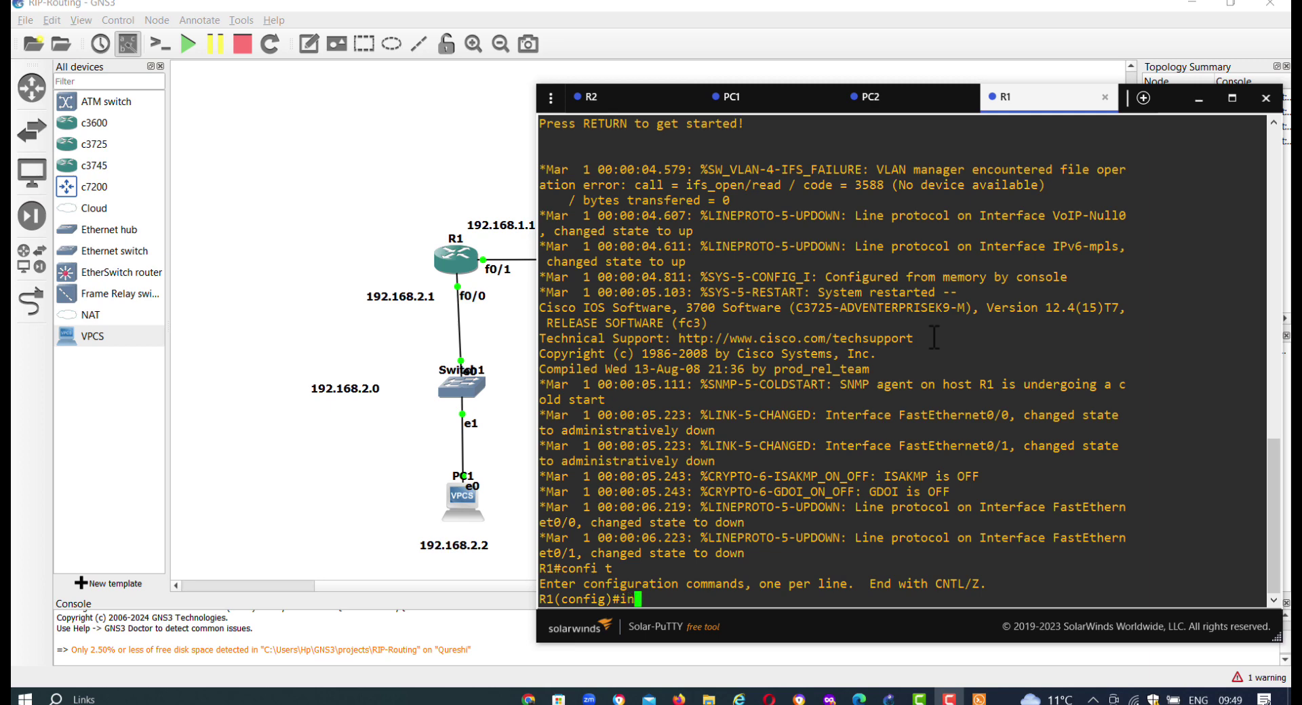
{"action": "type", "text": "terface fa"}
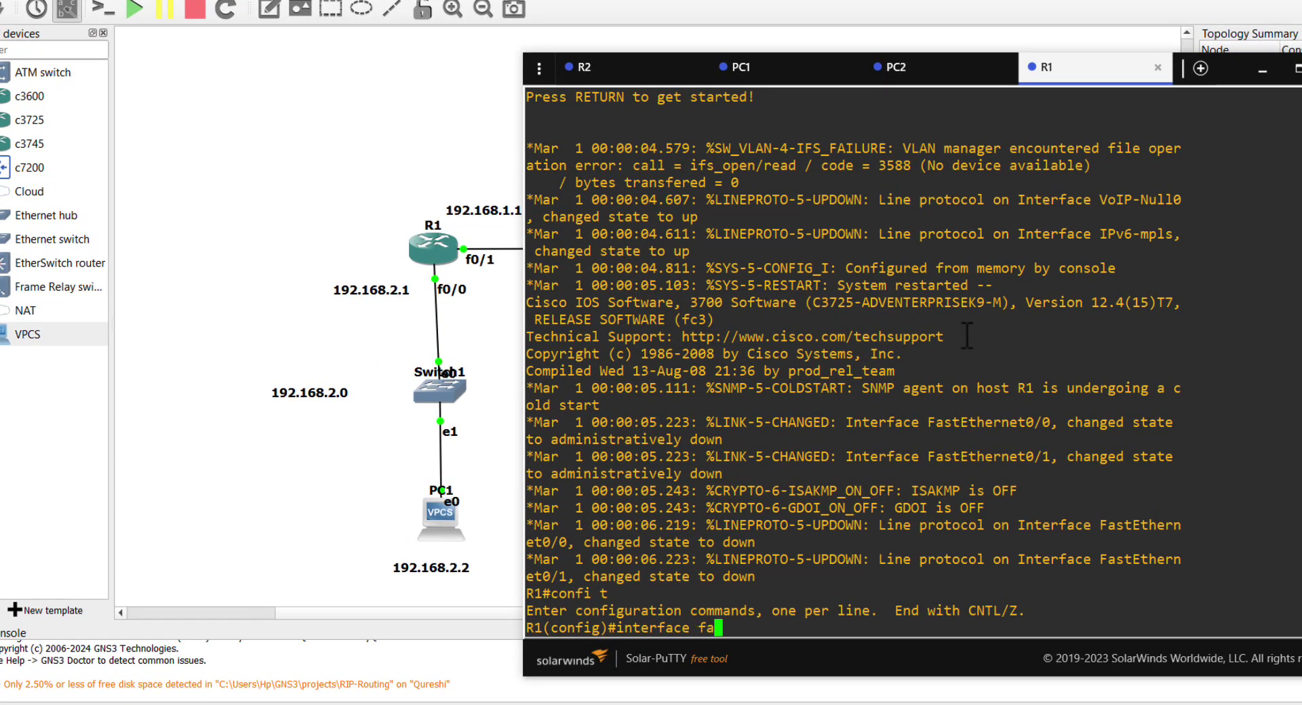
{"action": "type", "text": "stetherne"}
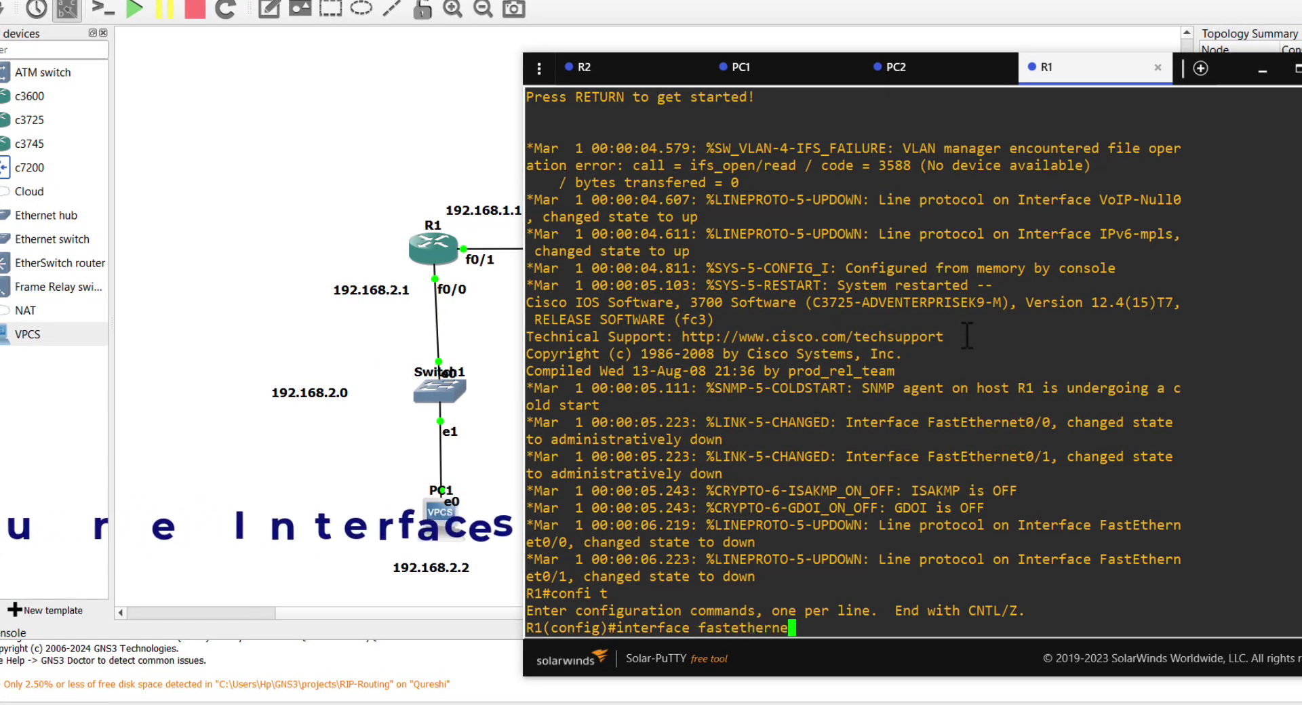
{"action": "type", "text": "t 0/0"}
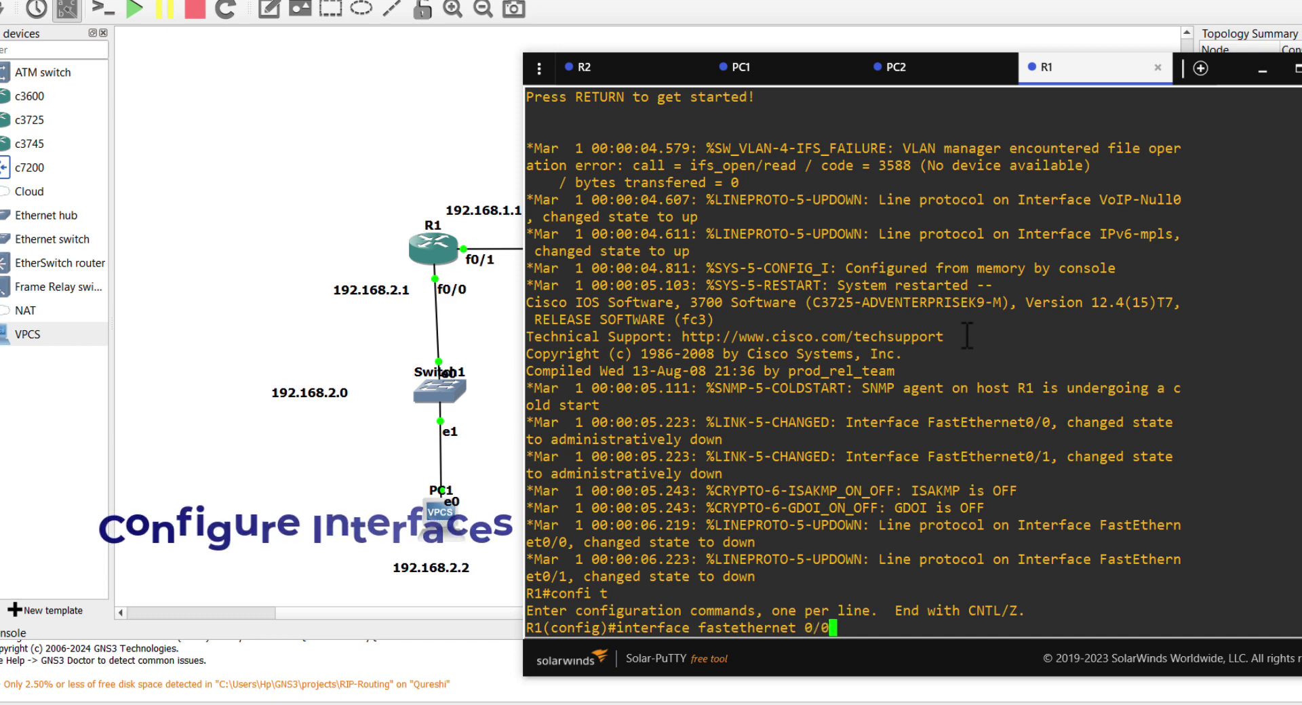
{"action": "key", "text": "Return"}
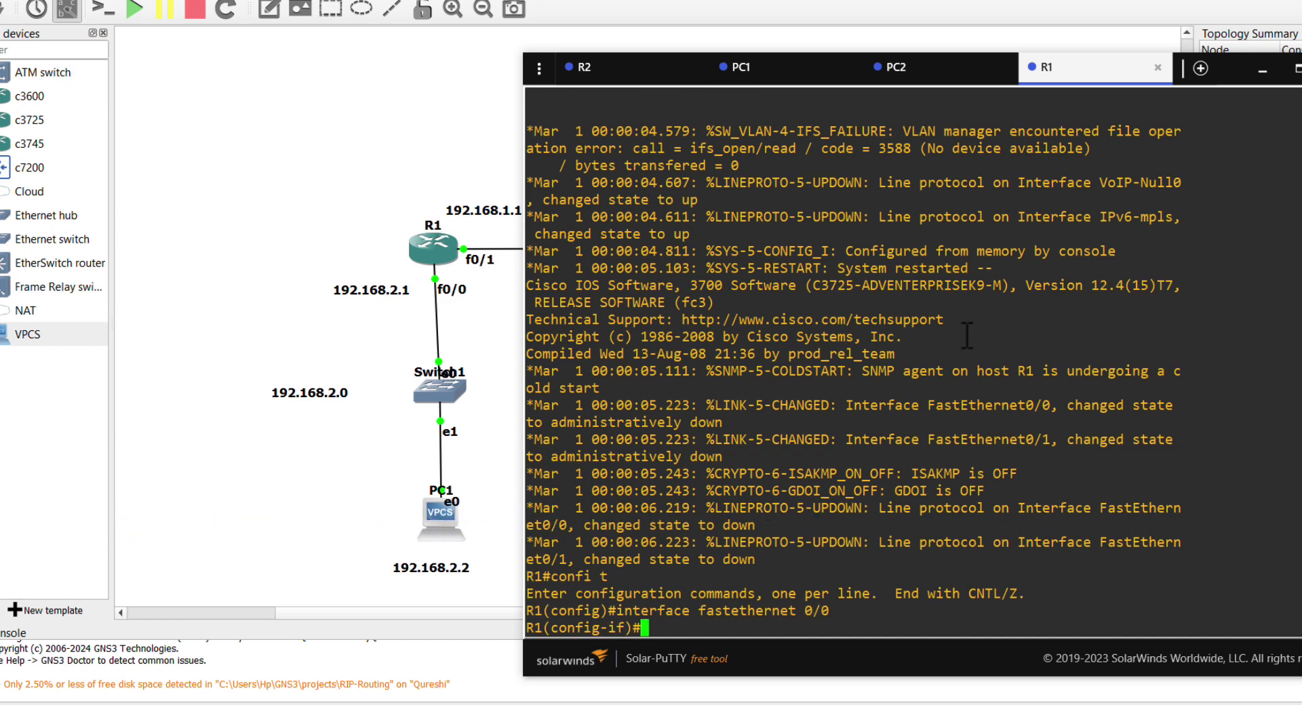
{"action": "type", "text": "ip add 192.1"}
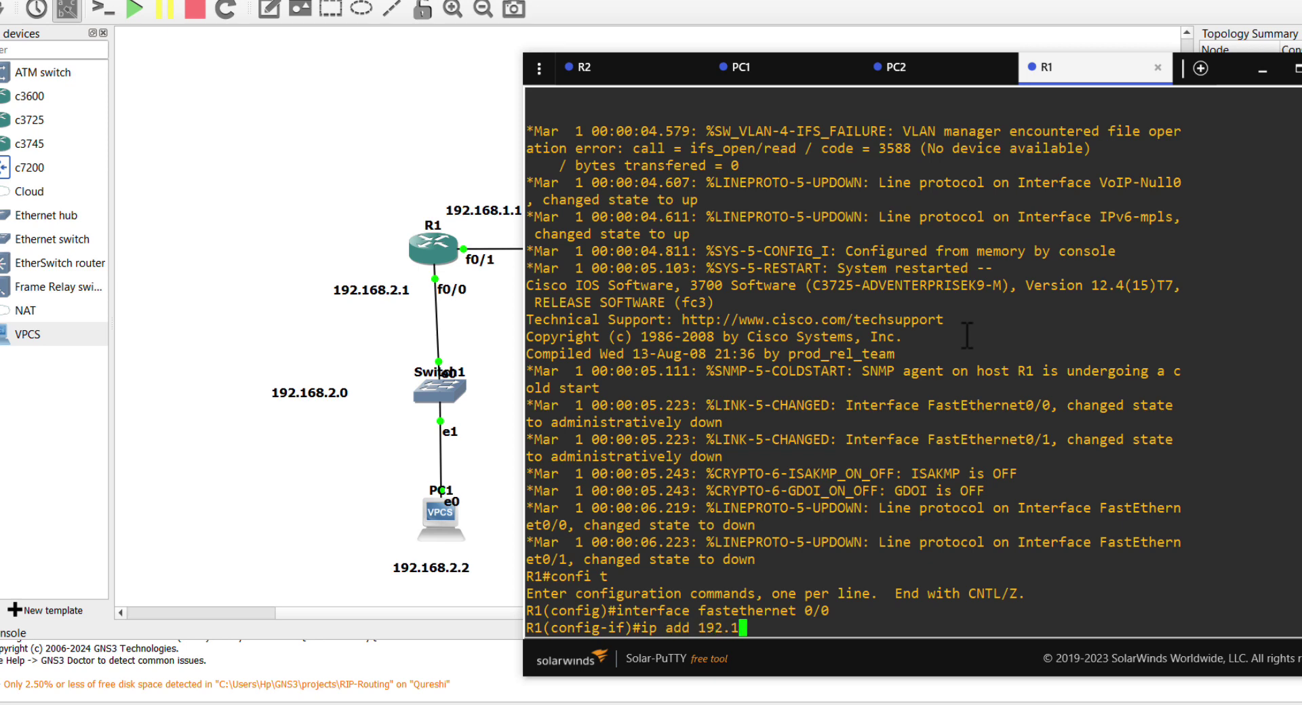
{"action": "type", "text": "68.2.1 255.255"}
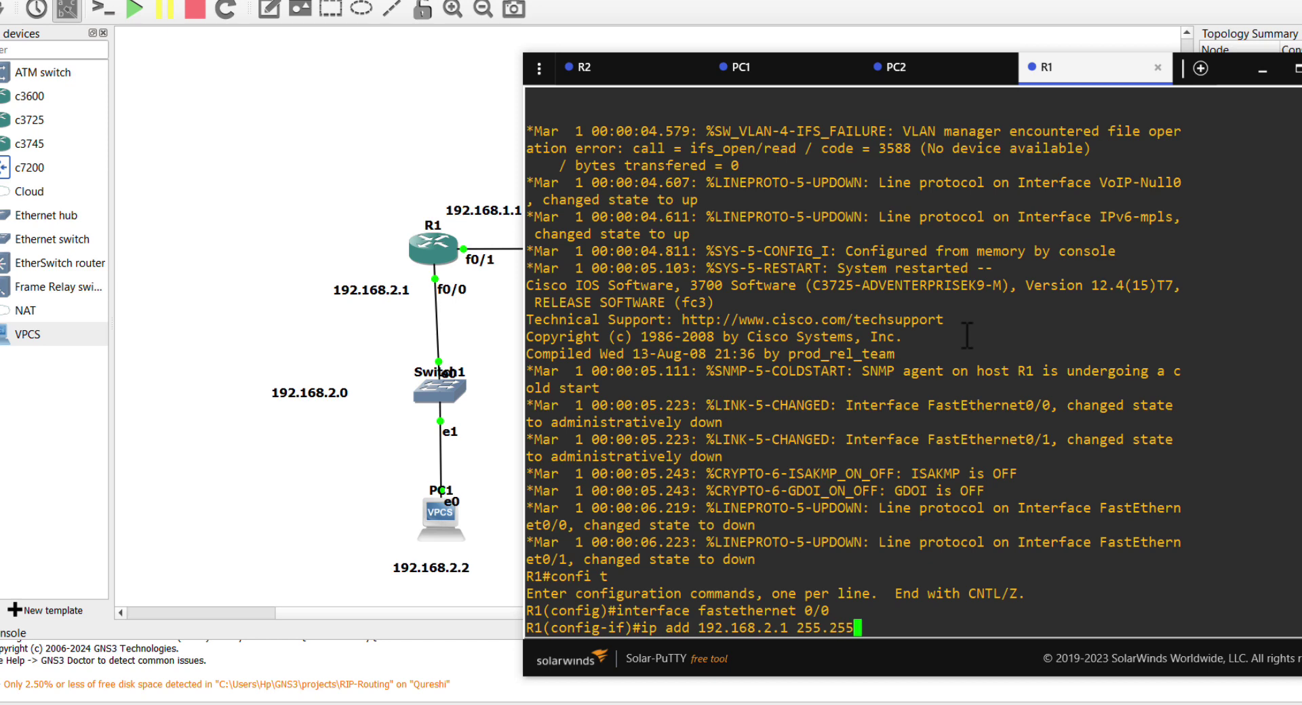
{"action": "type", "text": ".255.0"}
{"action": "key", "text": "Return"}
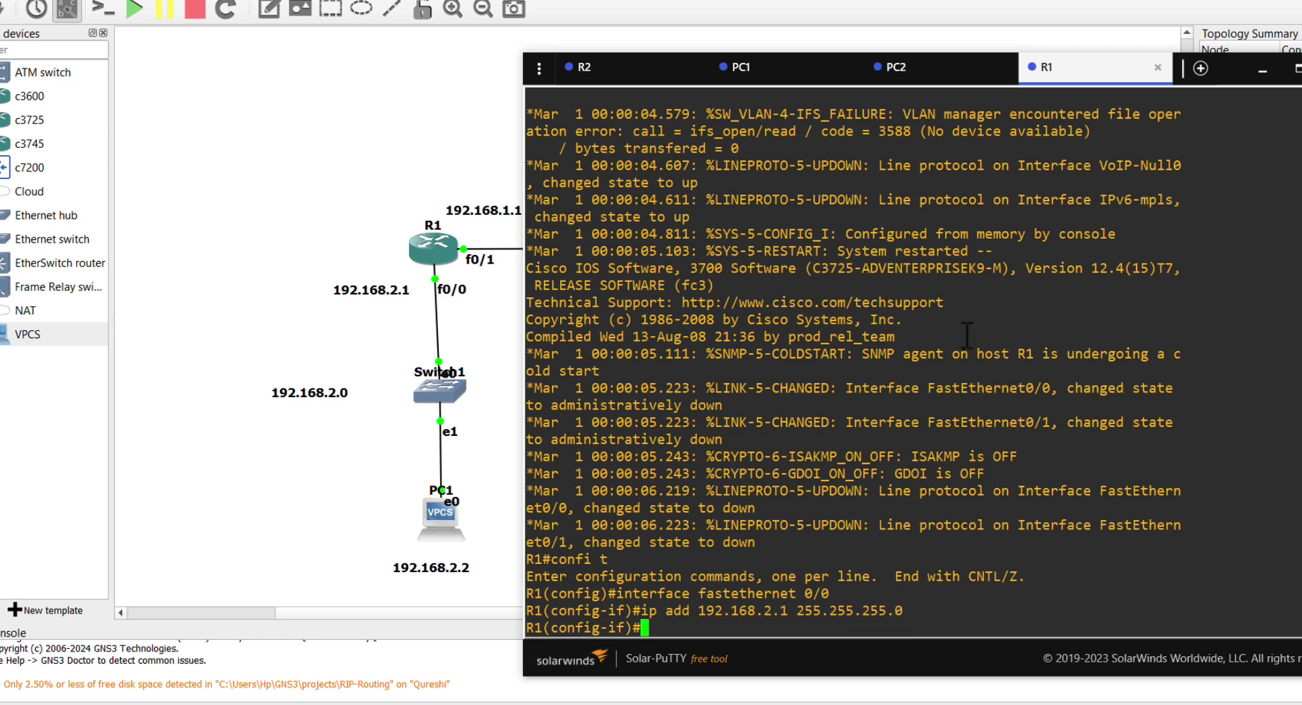
{"action": "type", "text": "no shut"}
{"action": "key", "text": "Return"}
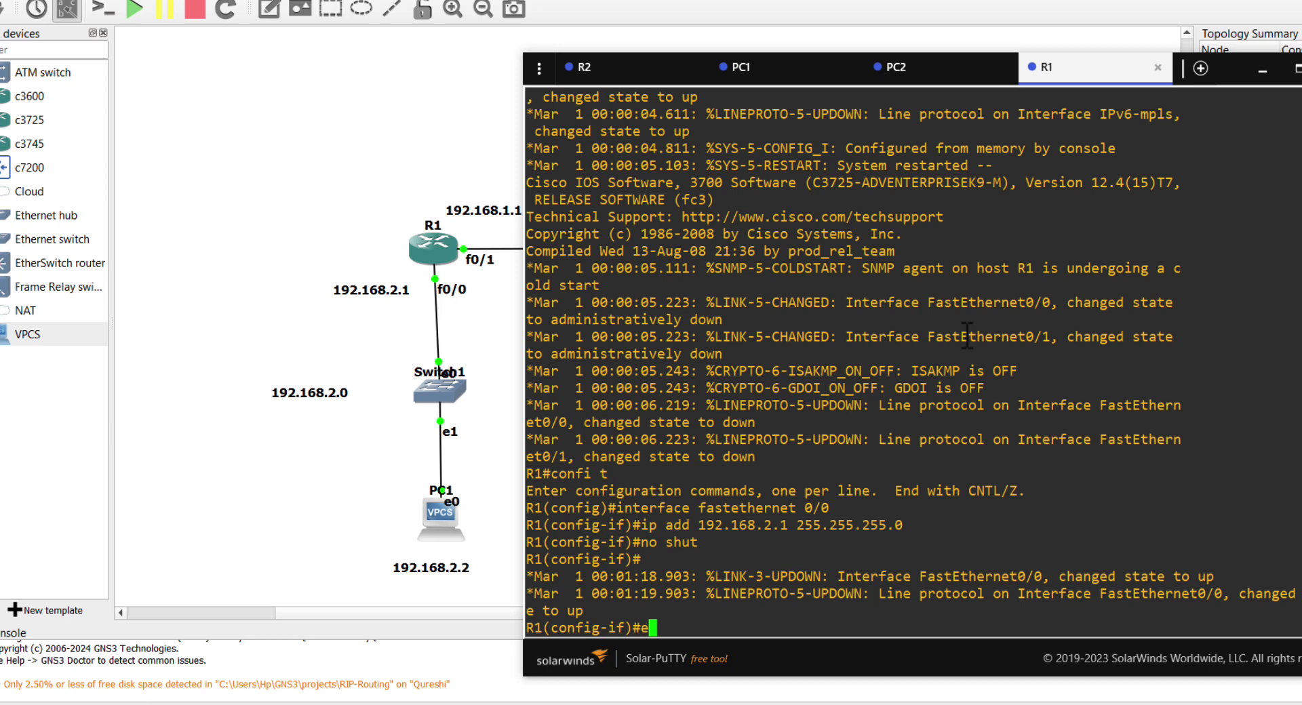
{"action": "type", "text": "xit"}
{"action": "key", "text": "Return"}
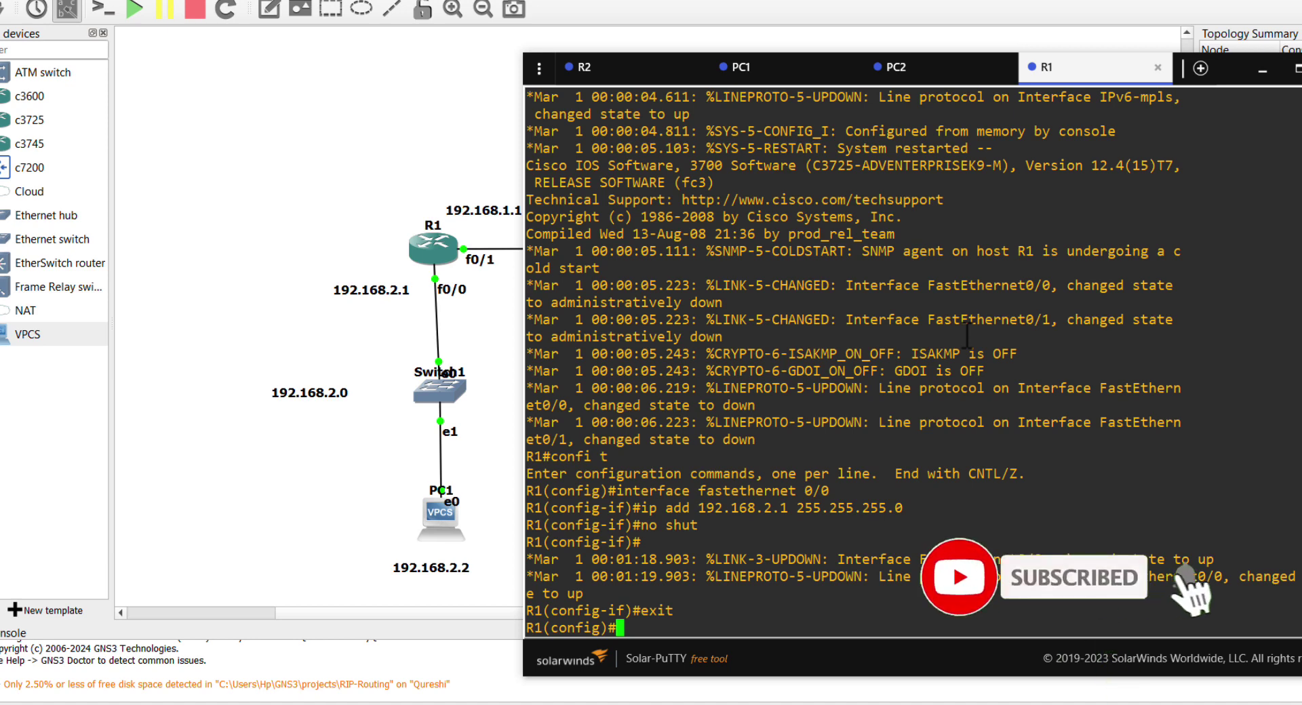
Assign 192.168.1.1 255.255.255.0 to R1's FastEthernet0/1, run no shut, then exit.
{"action": "type", "text": "i"}
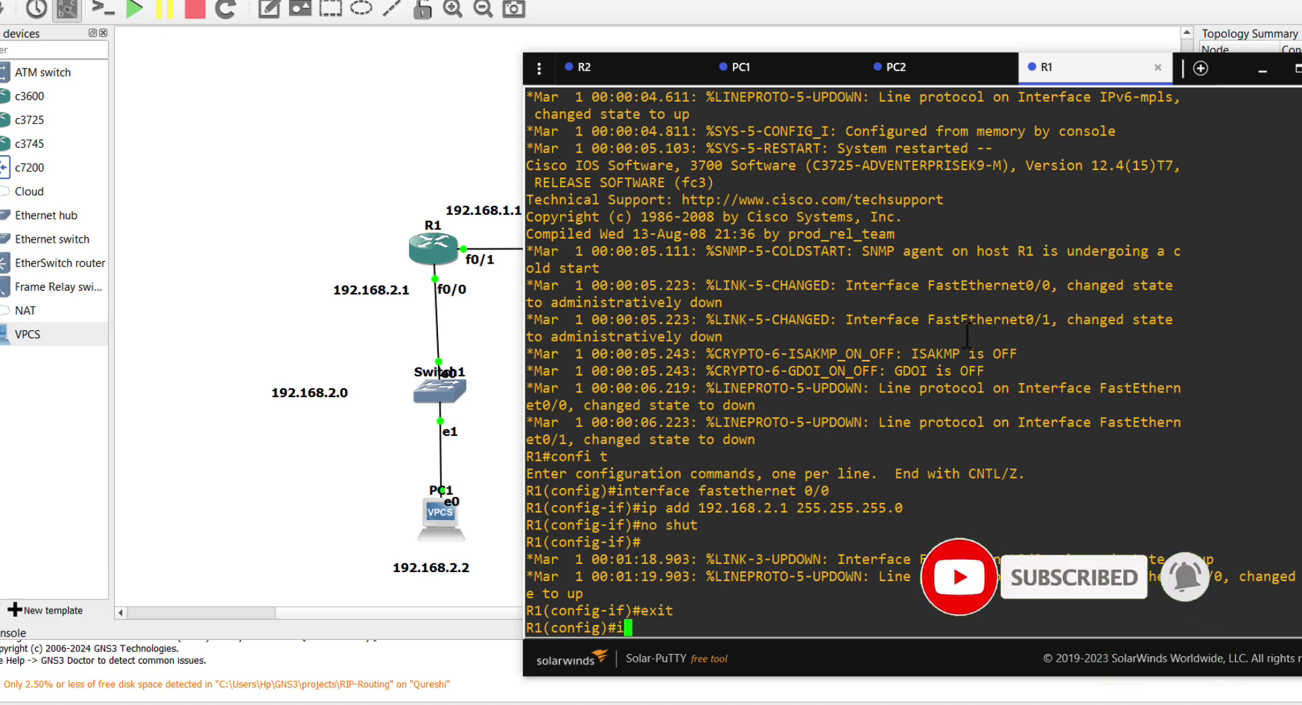
{"action": "type", "text": "nterfa"}
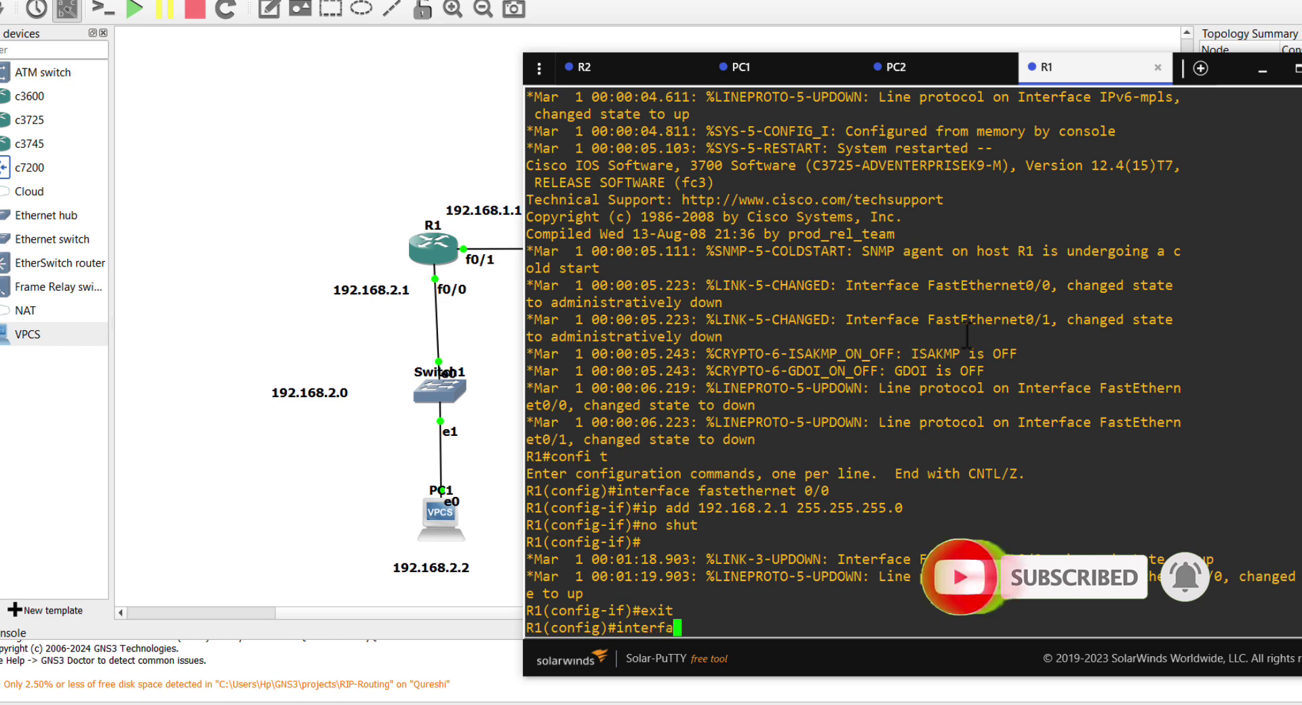
{"action": "type", "text": "ce fast"}
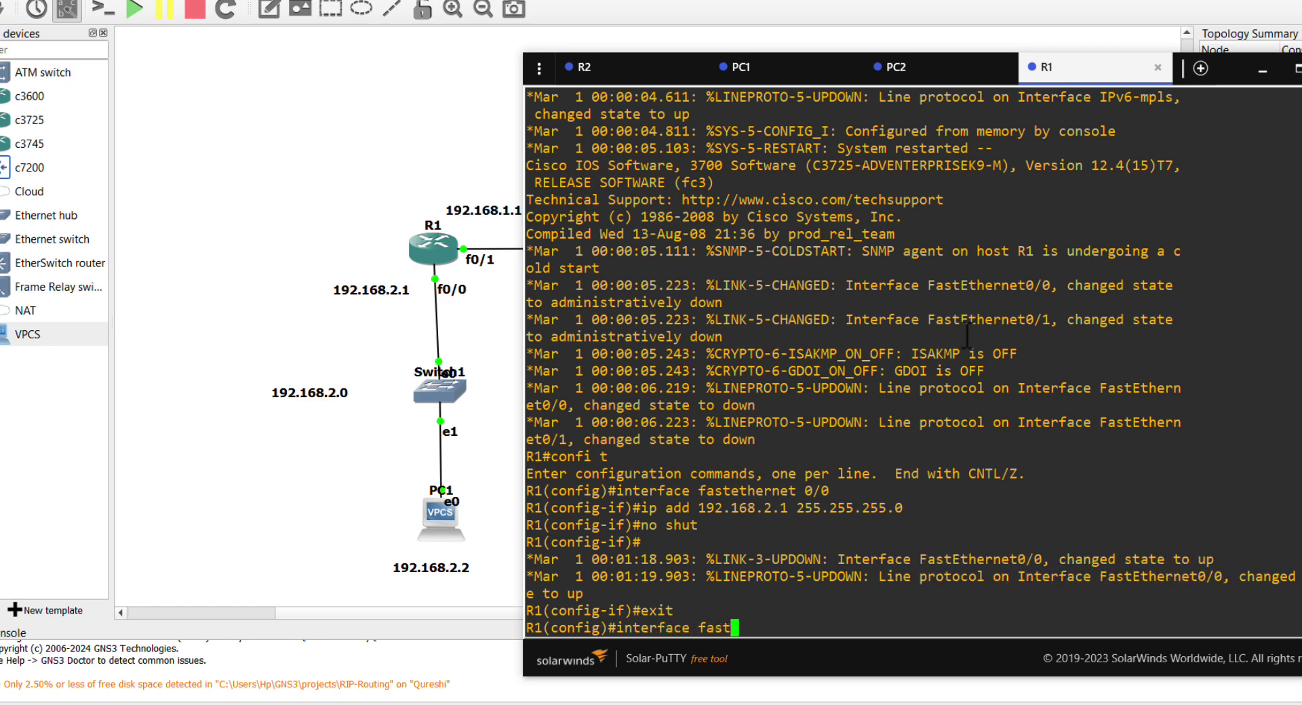
{"action": "type", "text": "ethernet 0"}
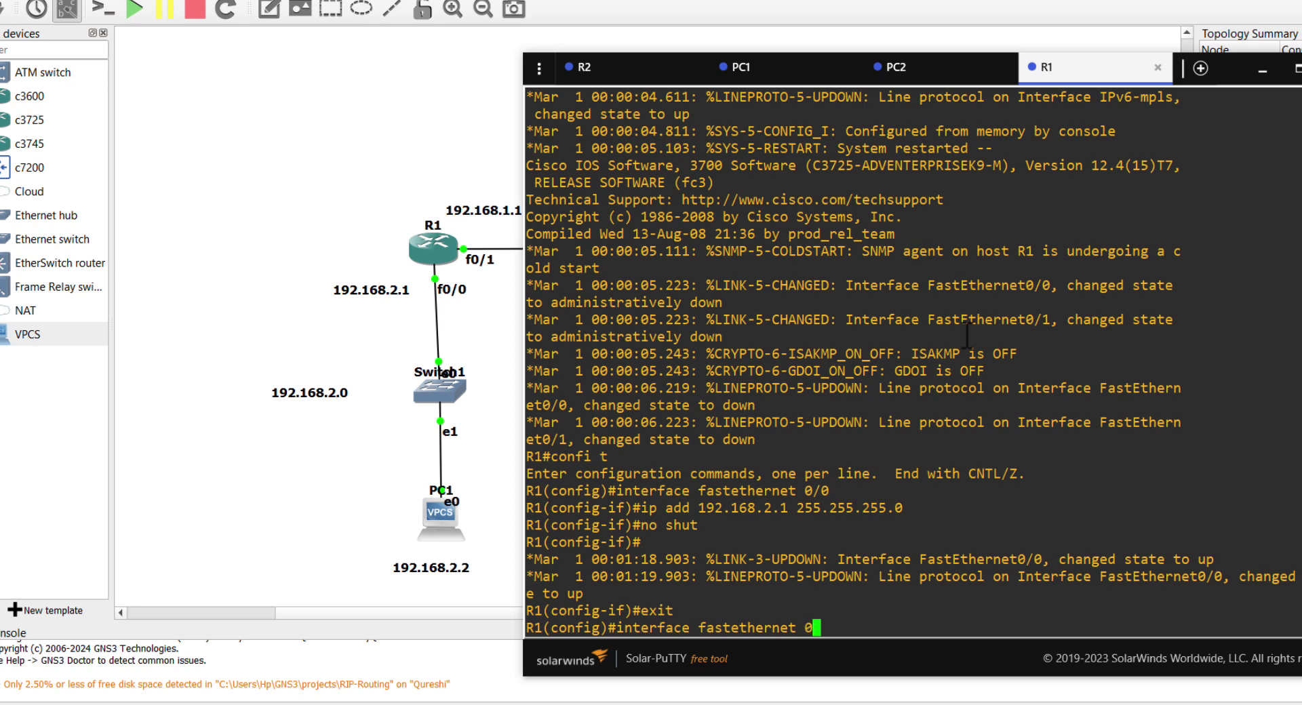
{"action": "type", "text": "/1"}
{"action": "key", "text": "Return"}
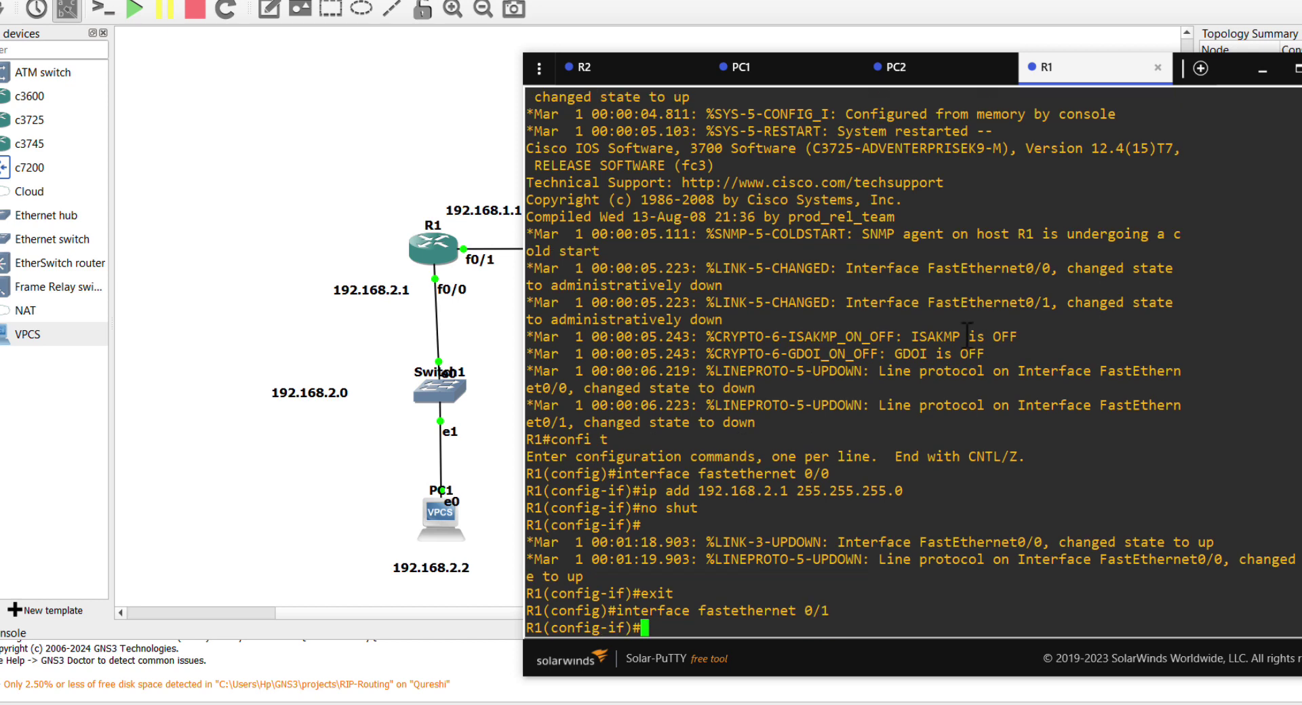
{"action": "type", "text": "ip add 192"}
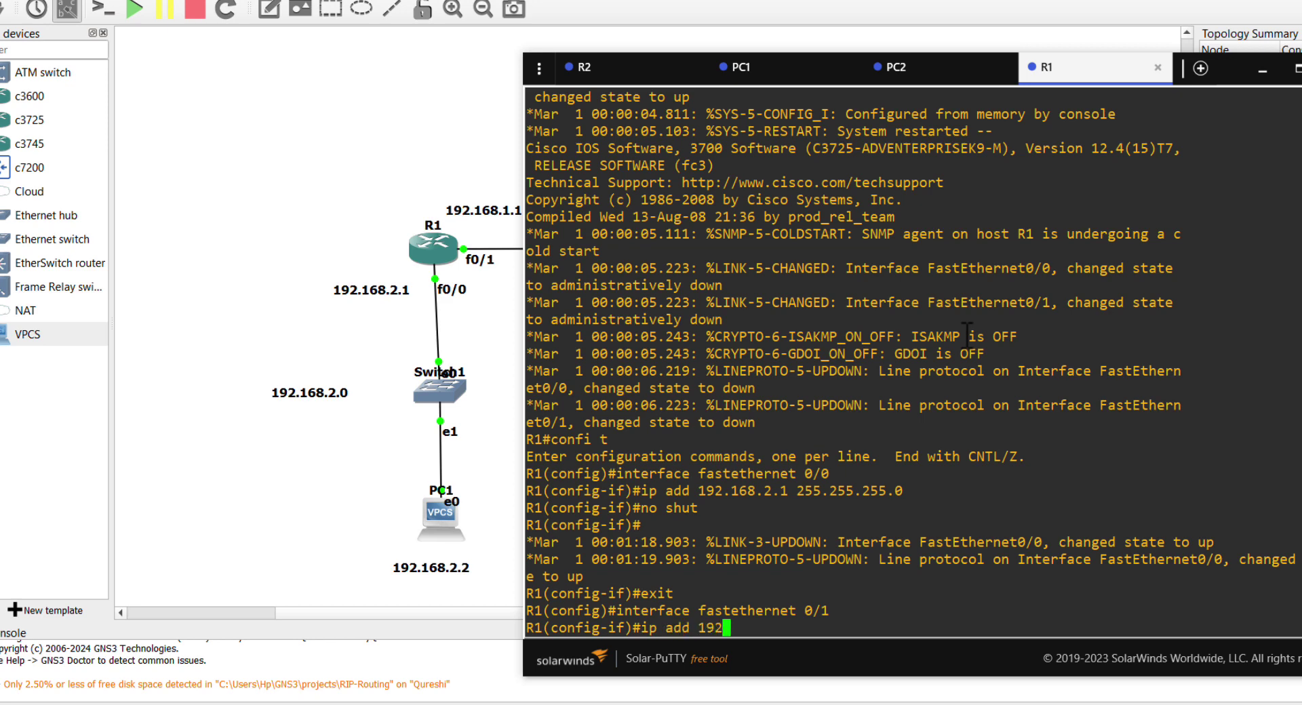
{"action": "type", "text": ".168.1.1 "}
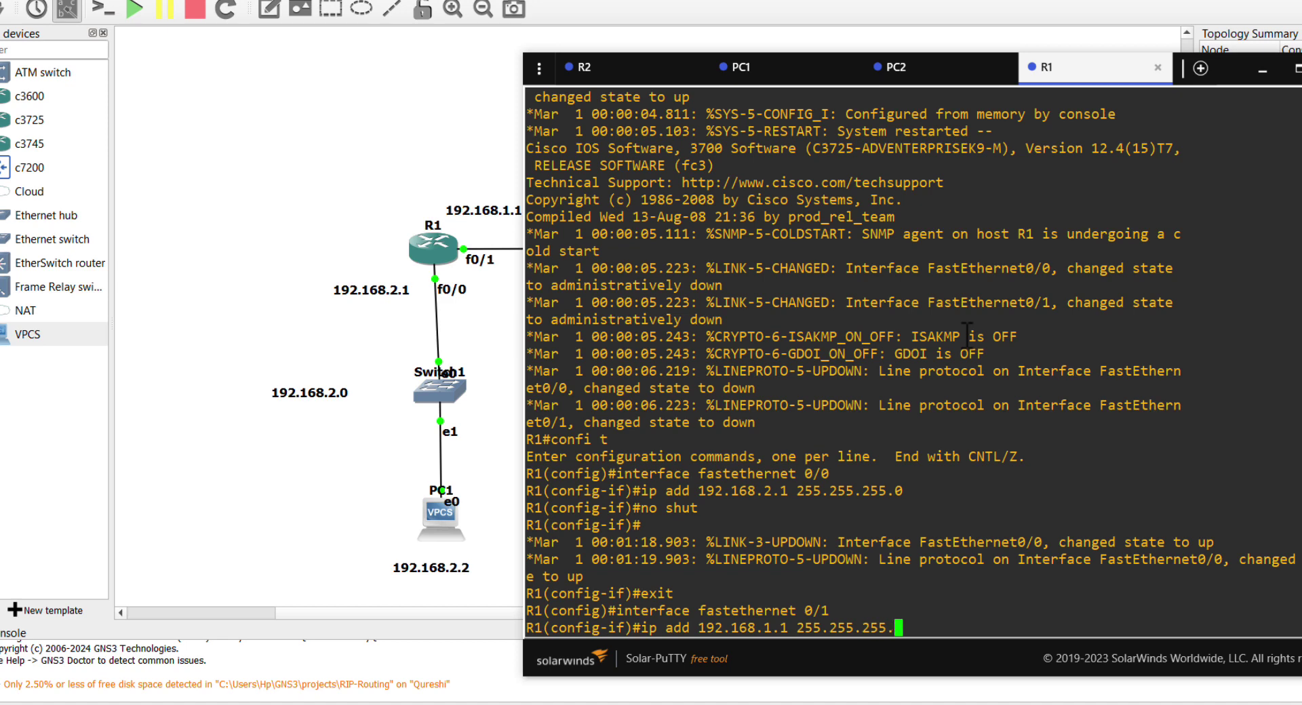
{"action": "type", "text": "255.255.255.0"}
{"action": "key", "text": "Return"}
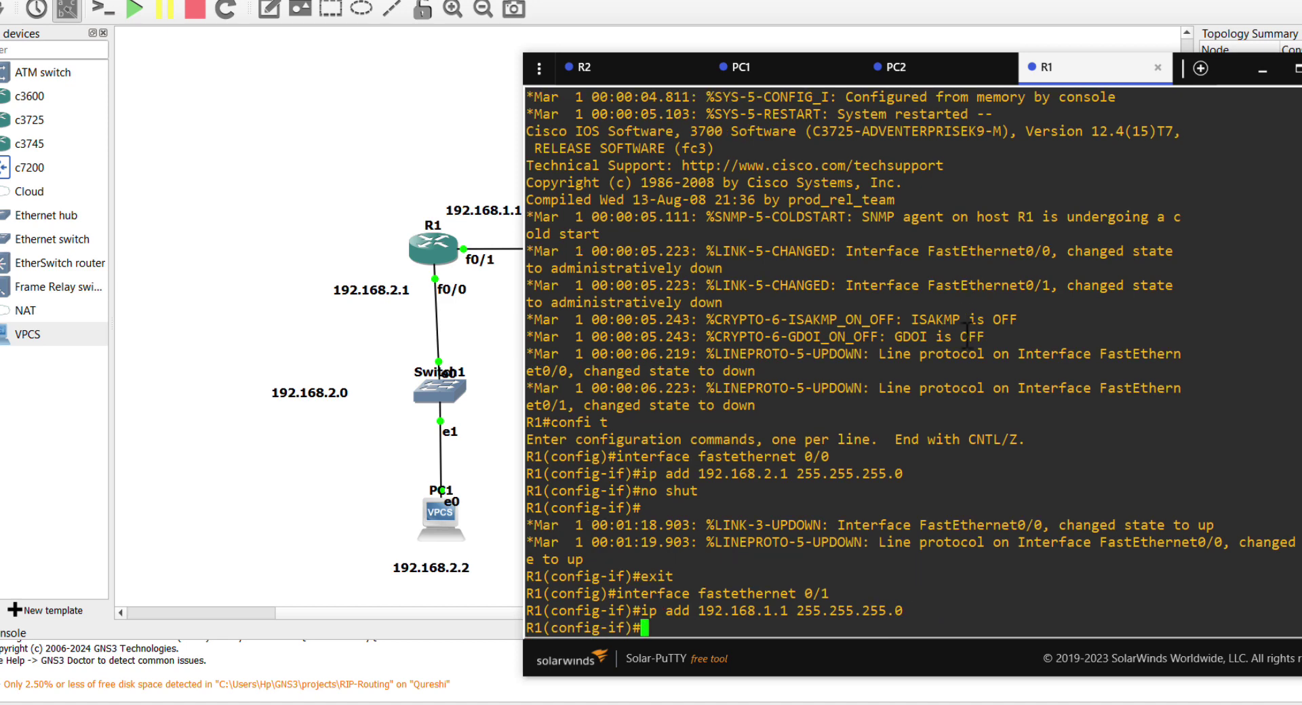
{"action": "type", "text": "no shut"}
{"action": "key", "text": "Return"}
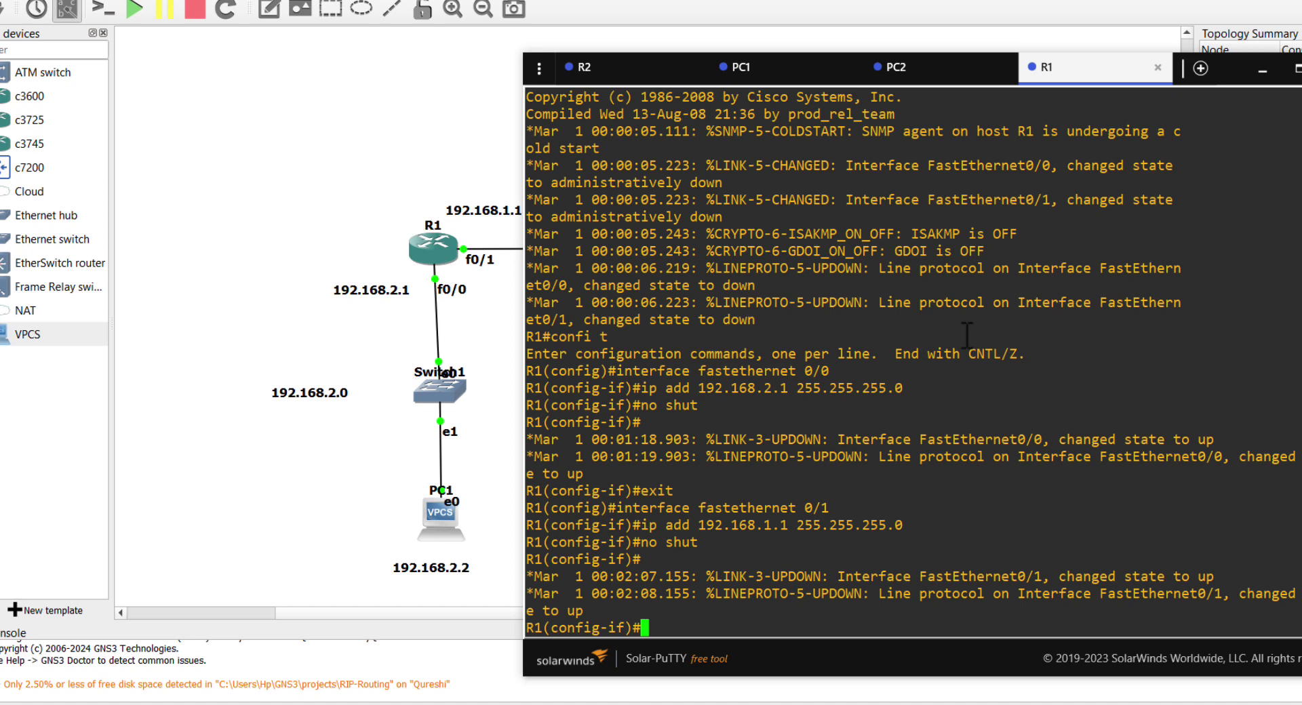
{"action": "left_click", "coordinate": [733, 11]}
{"action": "left_click", "coordinate": [663, 630]}
{"action": "type", "text": "exit"}
{"action": "key", "text": "Return"}
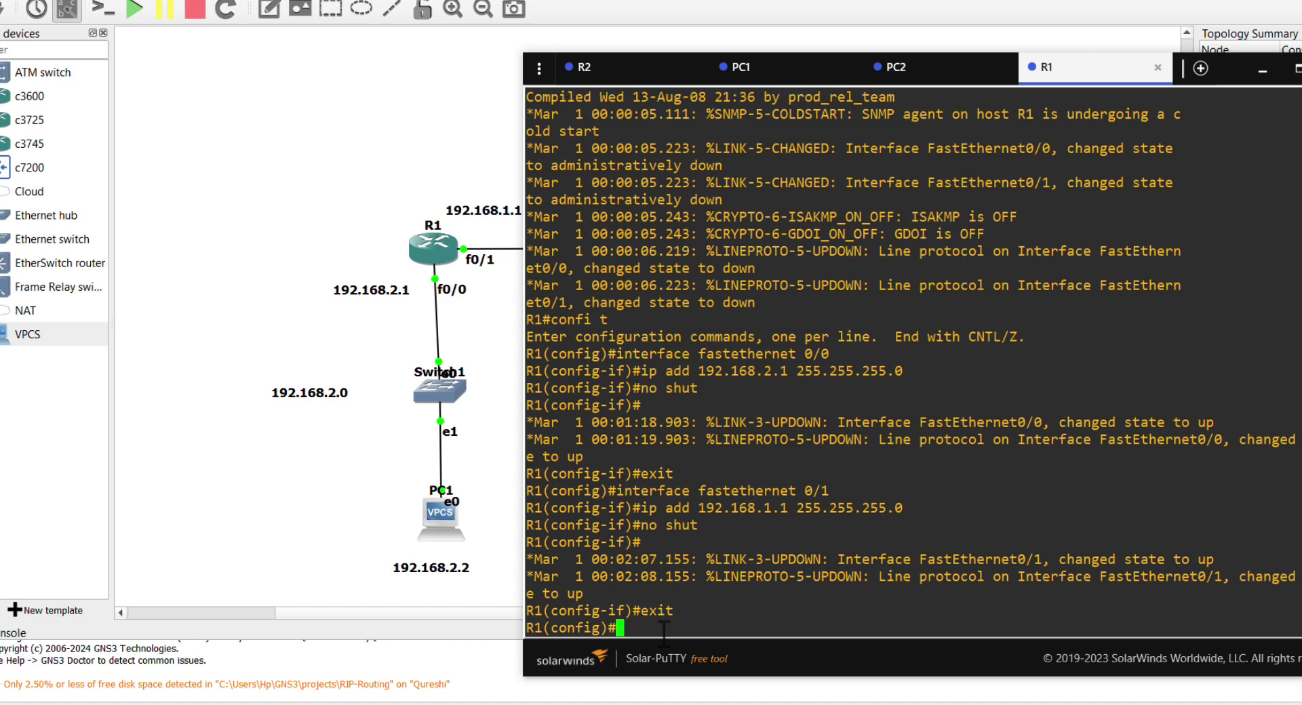
Run 'do sh ip int br' on R1 and highlight the FastEthernet0/0 and 0/1 rows.
{"action": "type", "text": "do sh ip int br"}
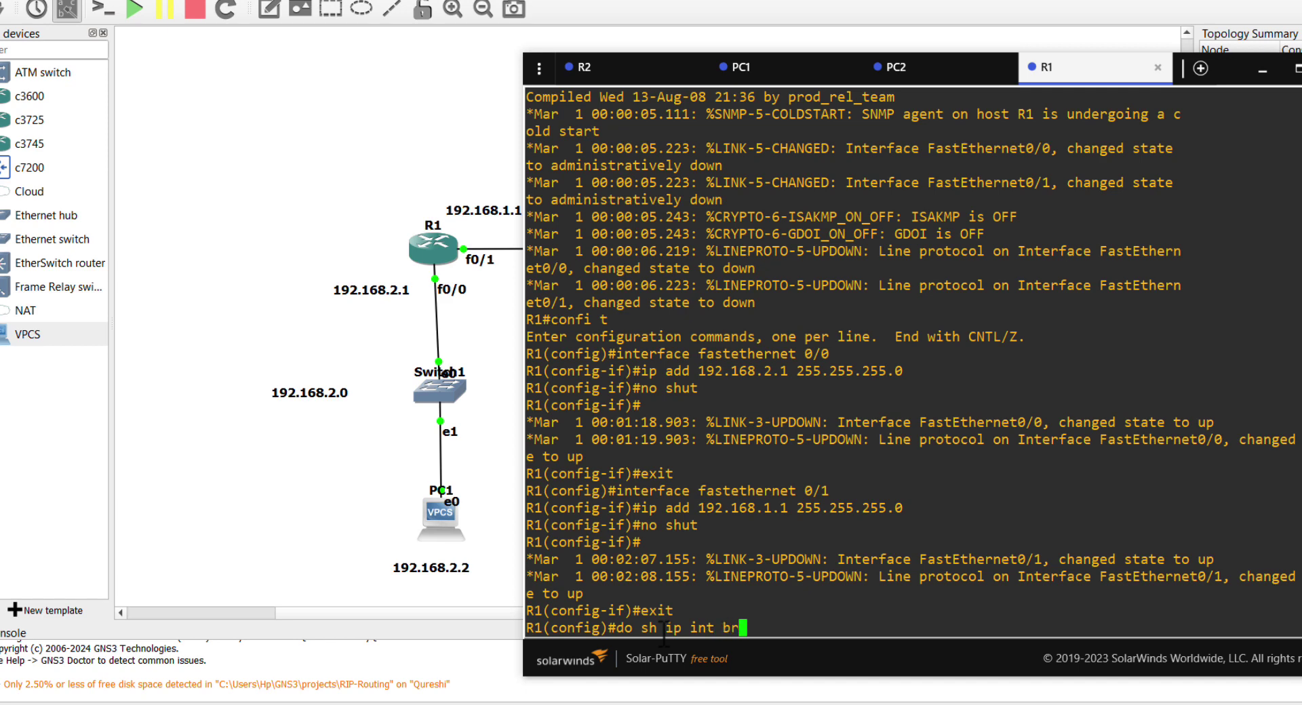
{"action": "key", "text": "Return"}
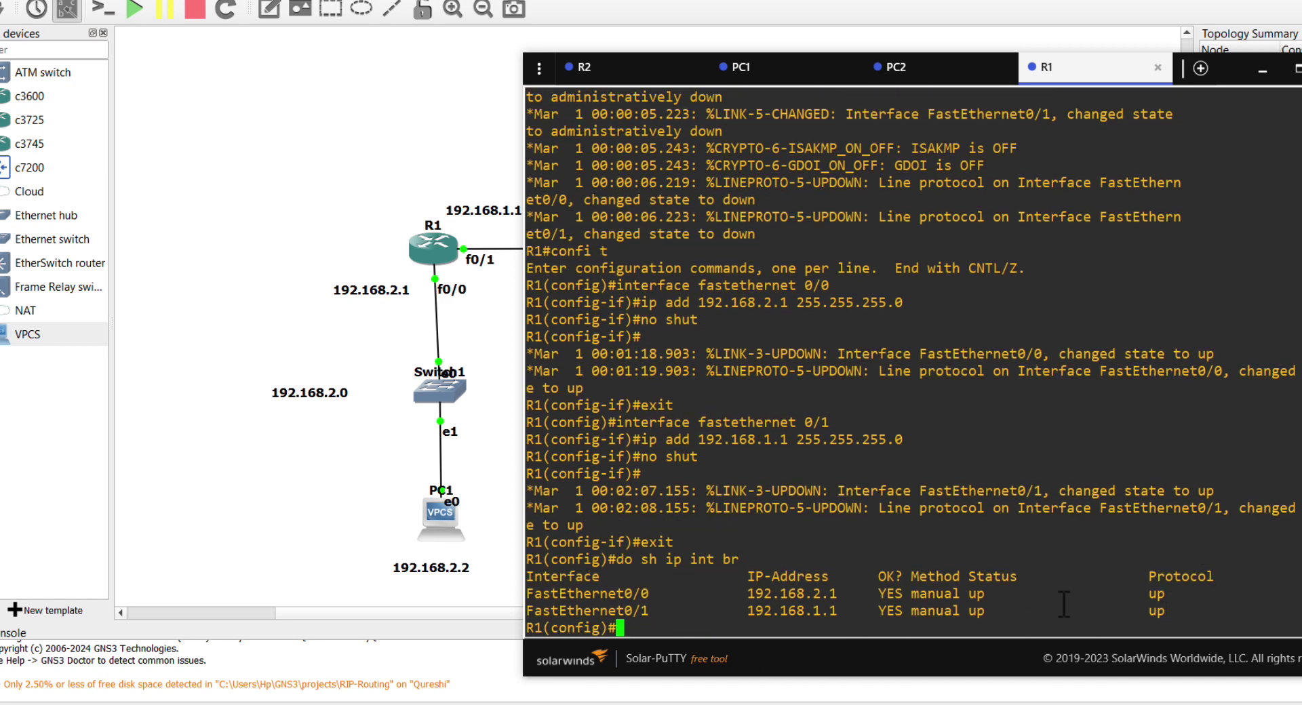
{"action": "left_click_drag", "start_coordinate": [1165, 610], "coordinate": [529, 592]}
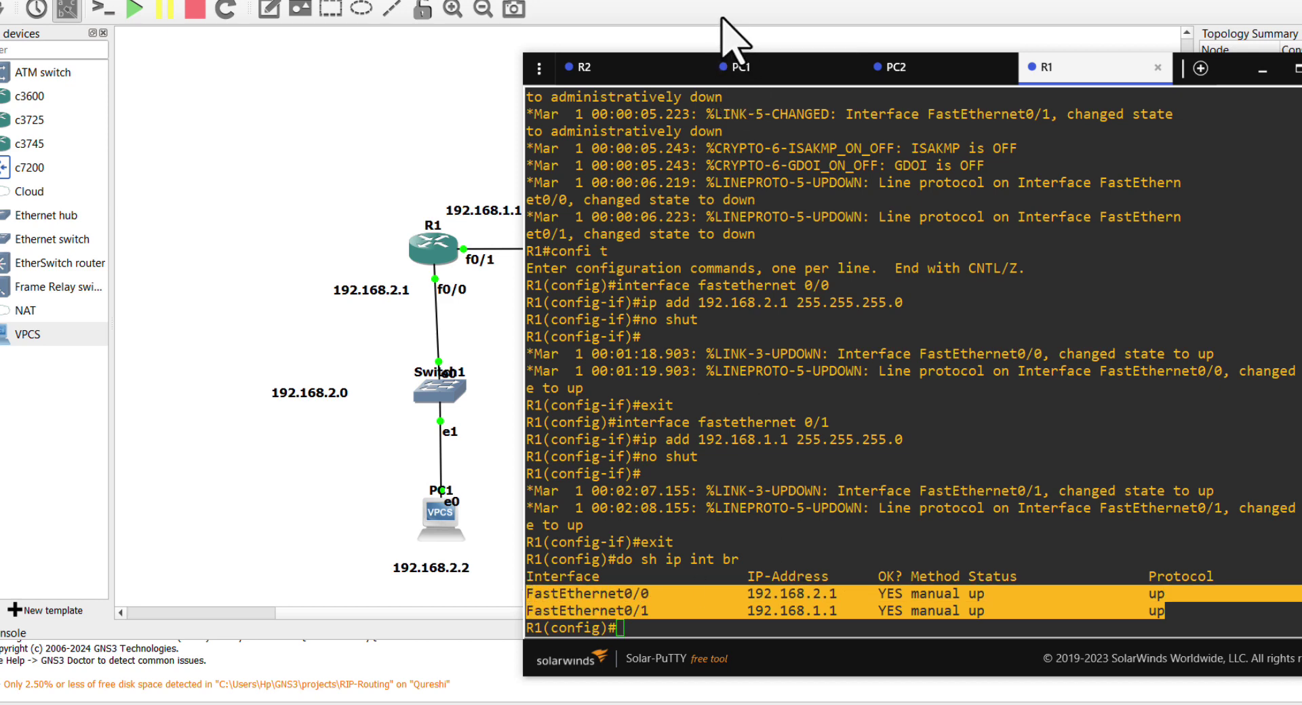
Switch to the R2 console tab and enter 'config t' for global configuration.
{"action": "left_click", "coordinate": [598, 71]}
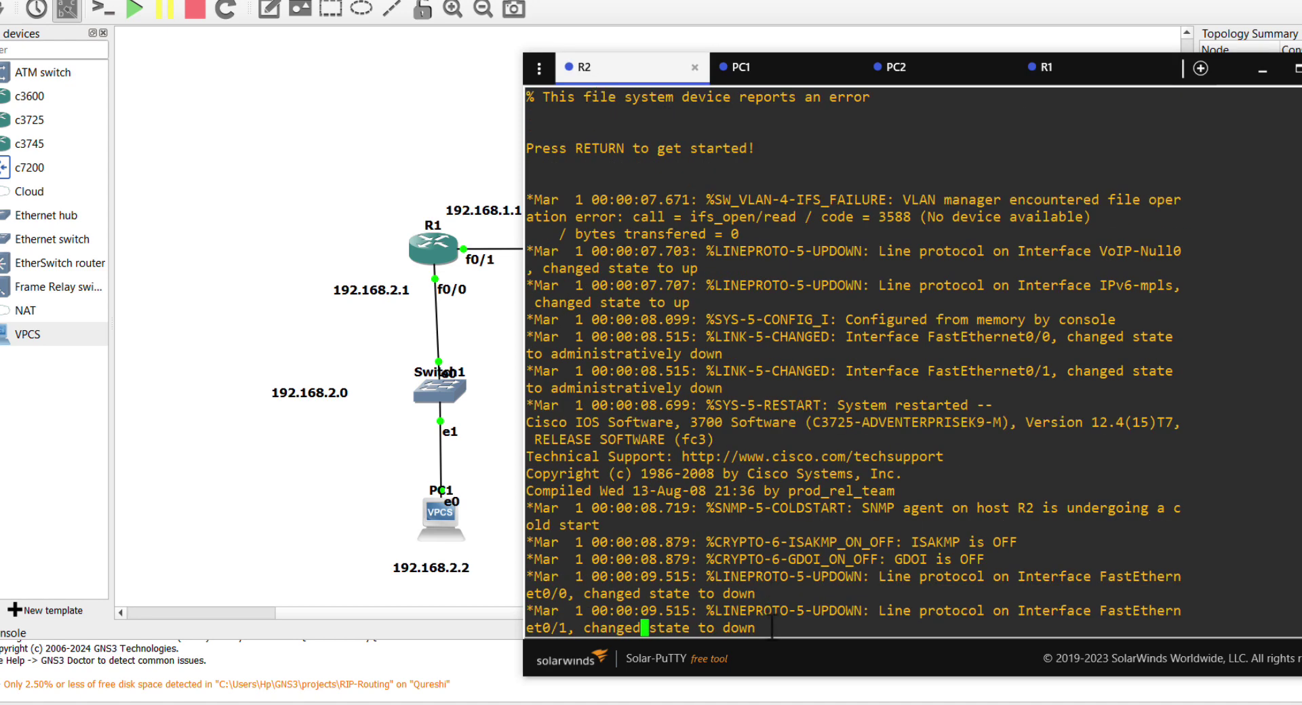
{"action": "key", "text": "Return"}
{"action": "type", "text": "conf"}
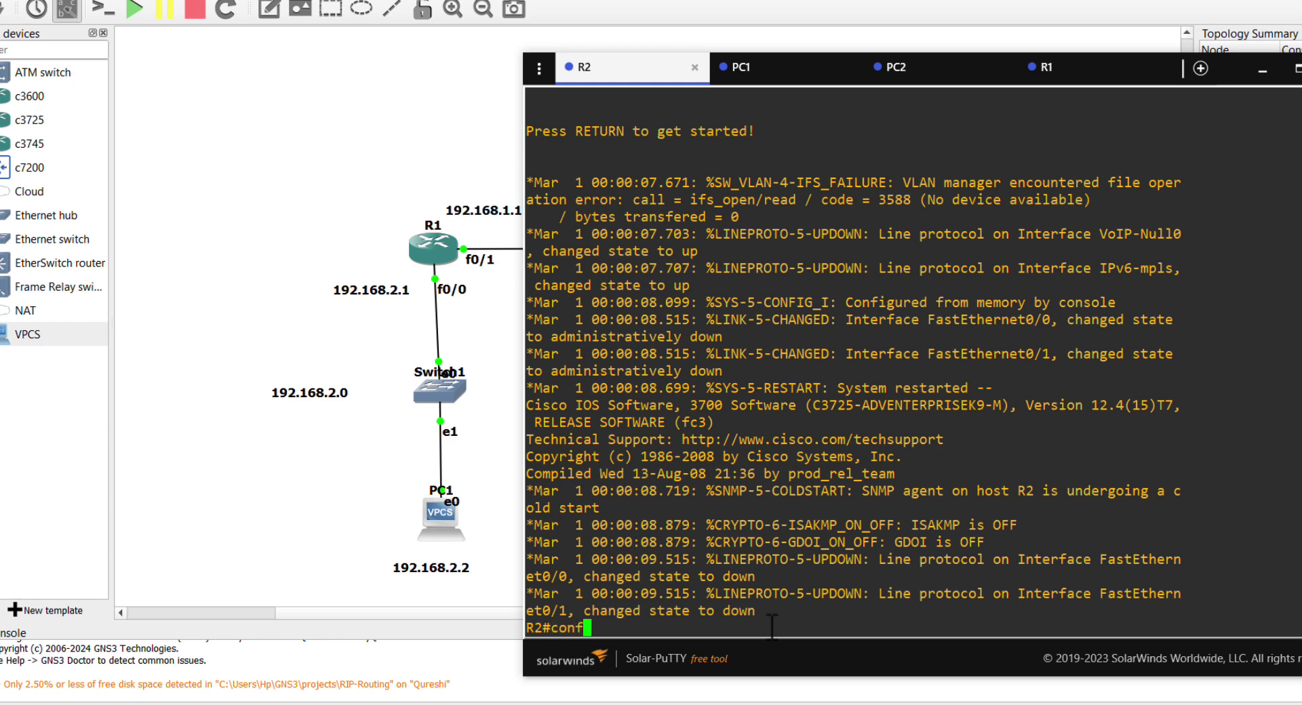
{"action": "type", "text": "ig t"}
{"action": "key", "text": "Return"}
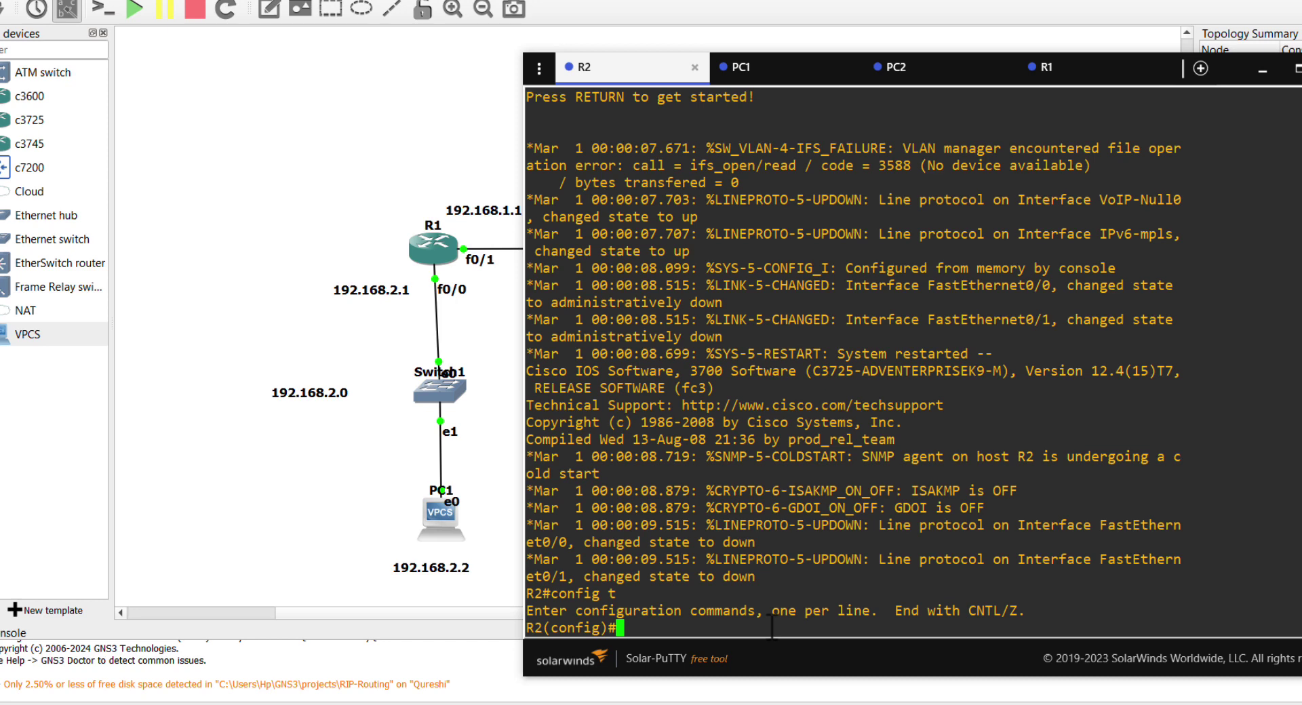
{"action": "type", "text": "i"}
{"action": "left_click", "coordinate": [741, 10]}
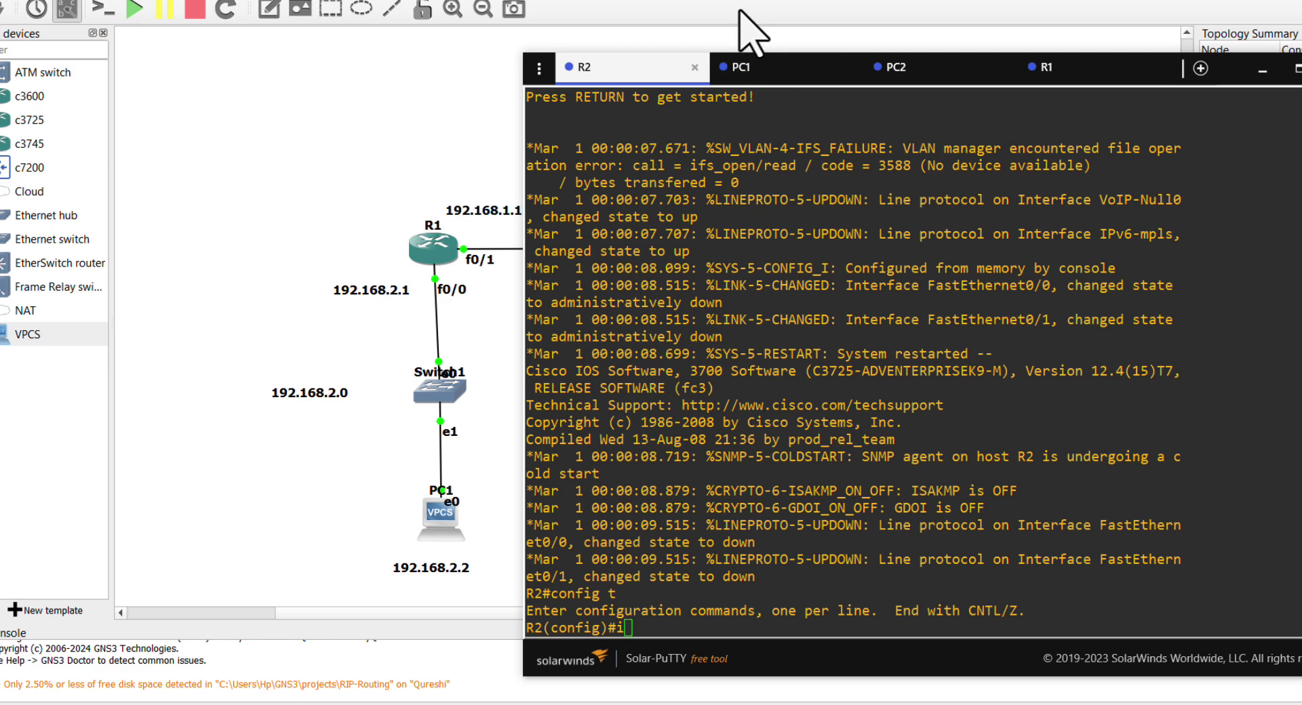
{"action": "left_click", "coordinate": [637, 630]}
{"action": "type", "text": "interfac"}
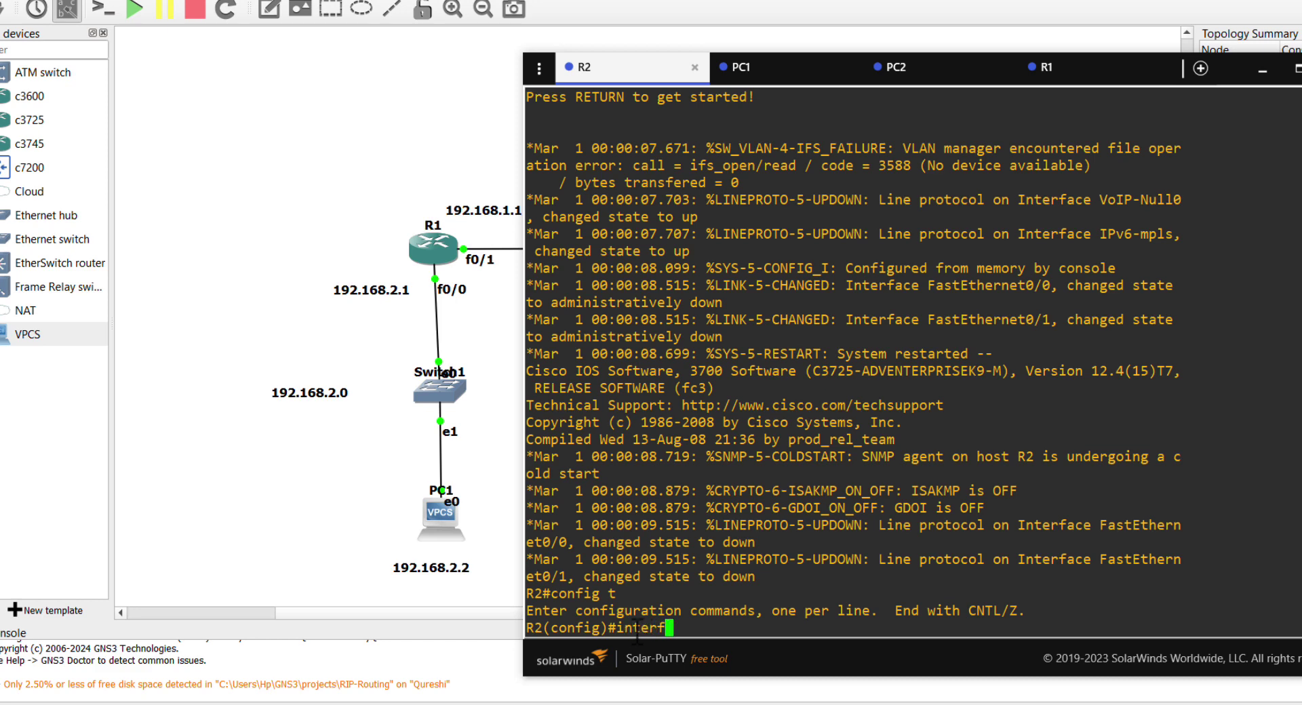
{"action": "type", "text": "e fastethernet"}
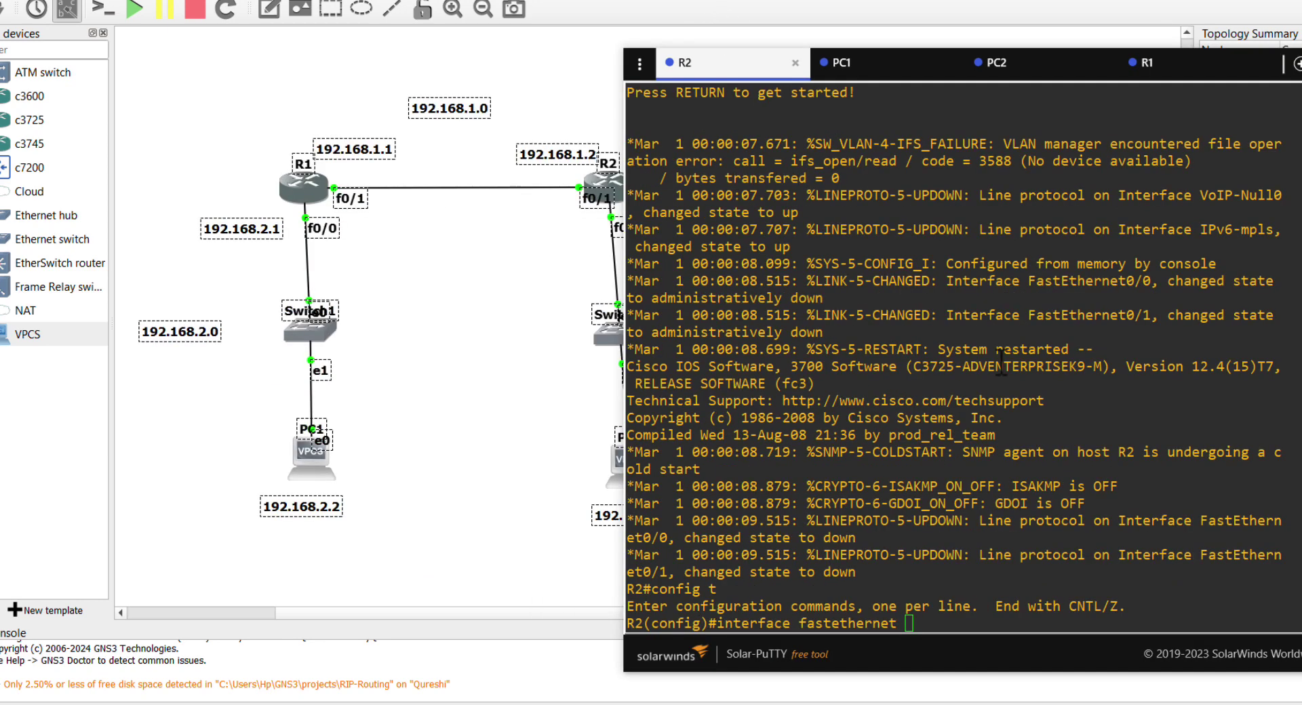
Assign 192.168.3.1 255.255.255.0 to R2's FastEthernet0/0, run no shut, then exit.
{"action": "left_click", "coordinate": [915, 627]}
{"action": "type", "text": "0/0"}
{"action": "key", "text": "Return"}
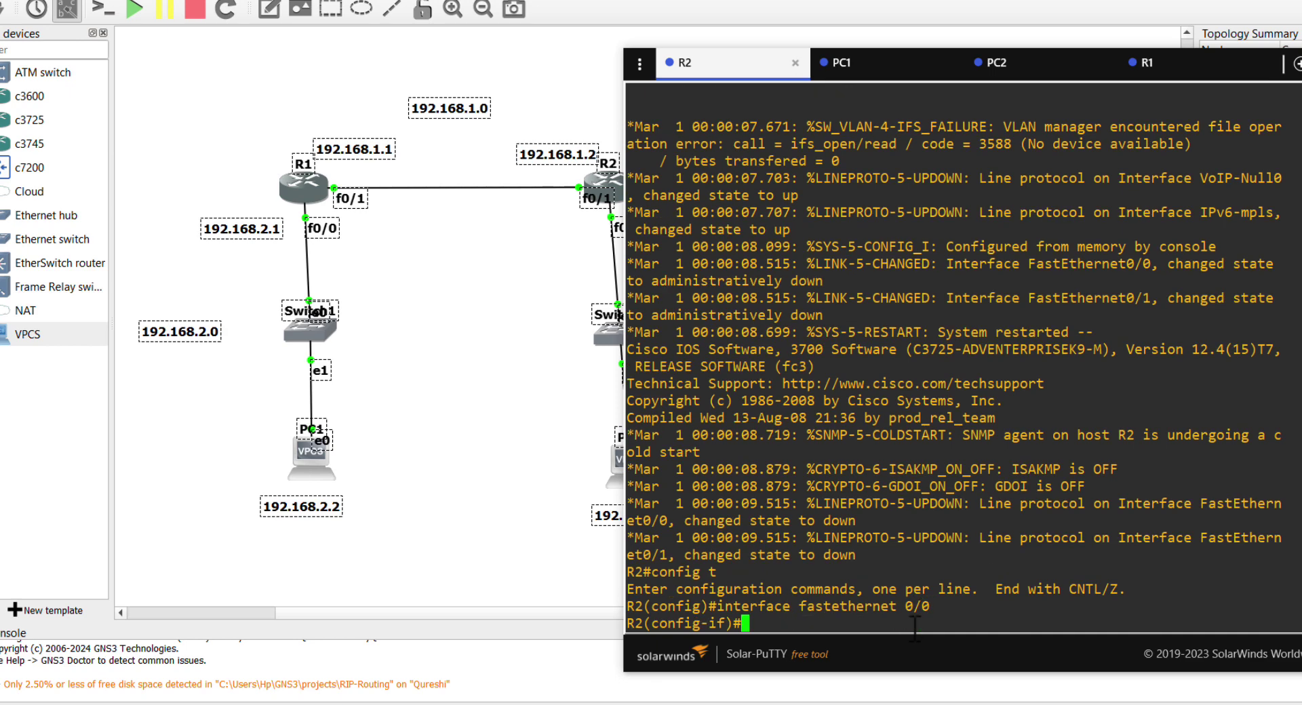
{"action": "type", "text": "ip add 192.168"}
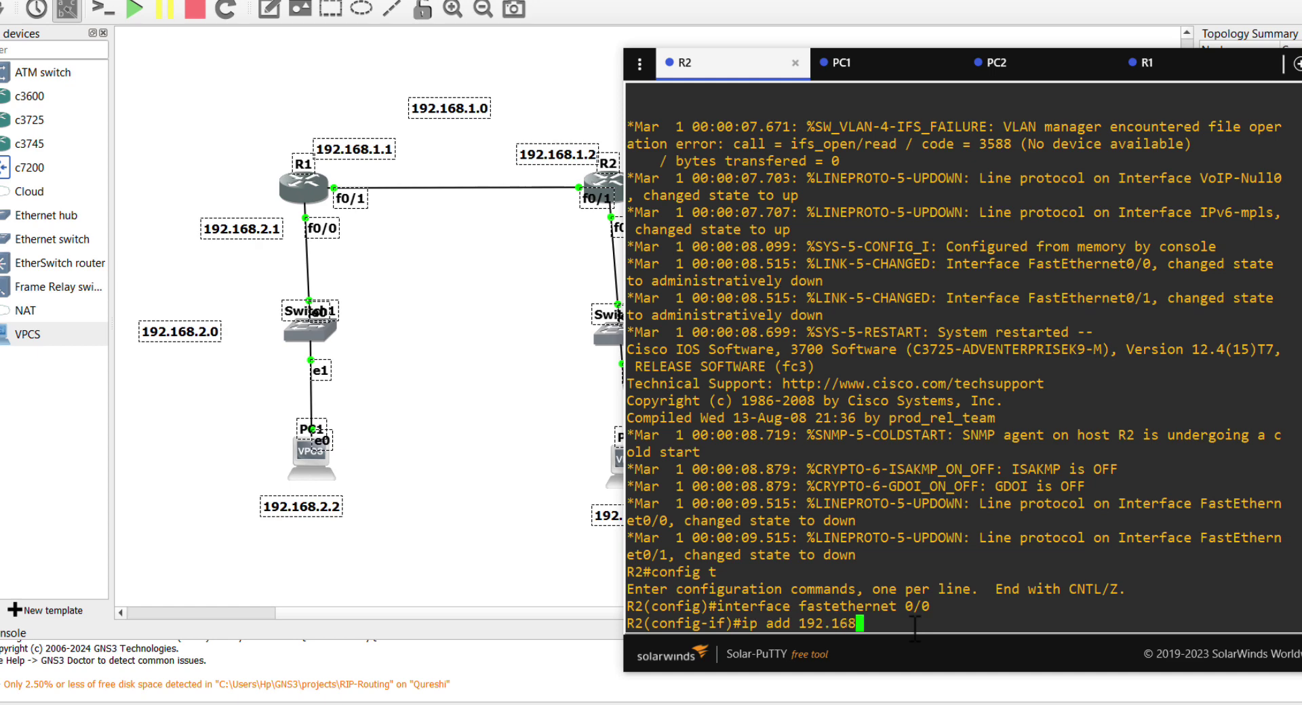
{"action": "type", "text": ".3.1 255.255.255.0"}
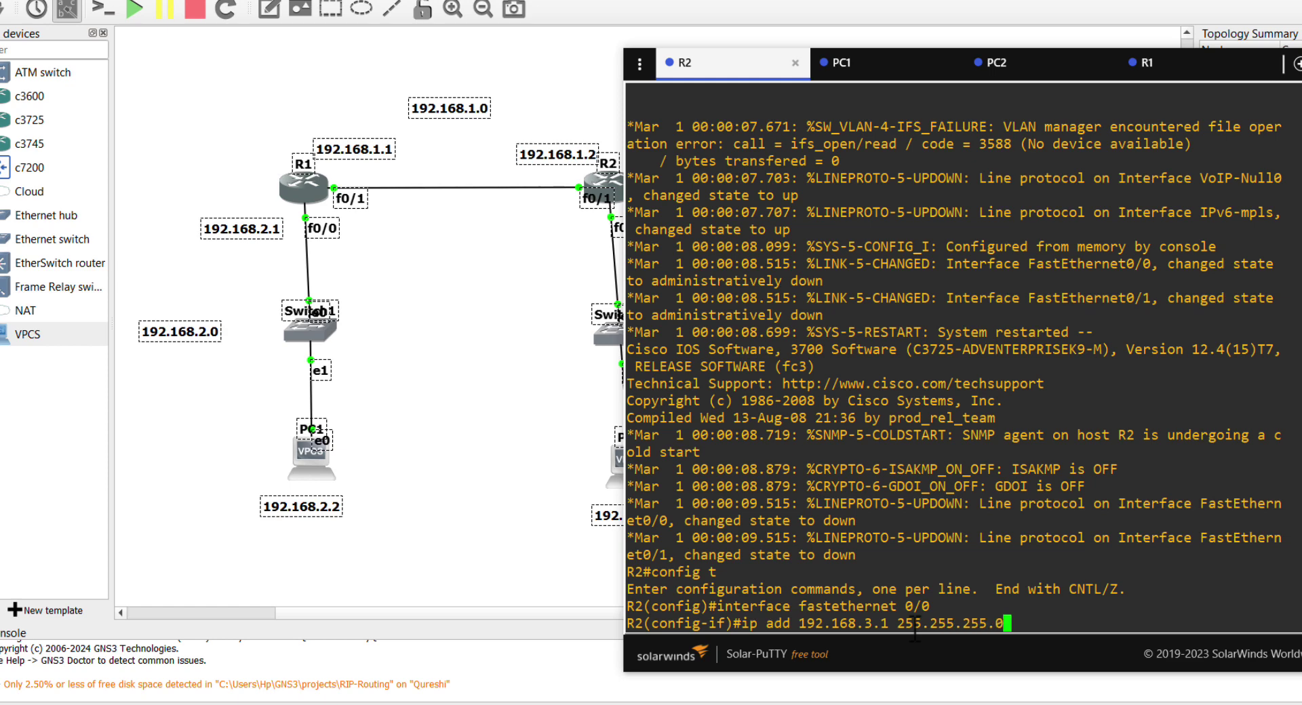
{"action": "key", "text": "Return"}
{"action": "type", "text": "no"}
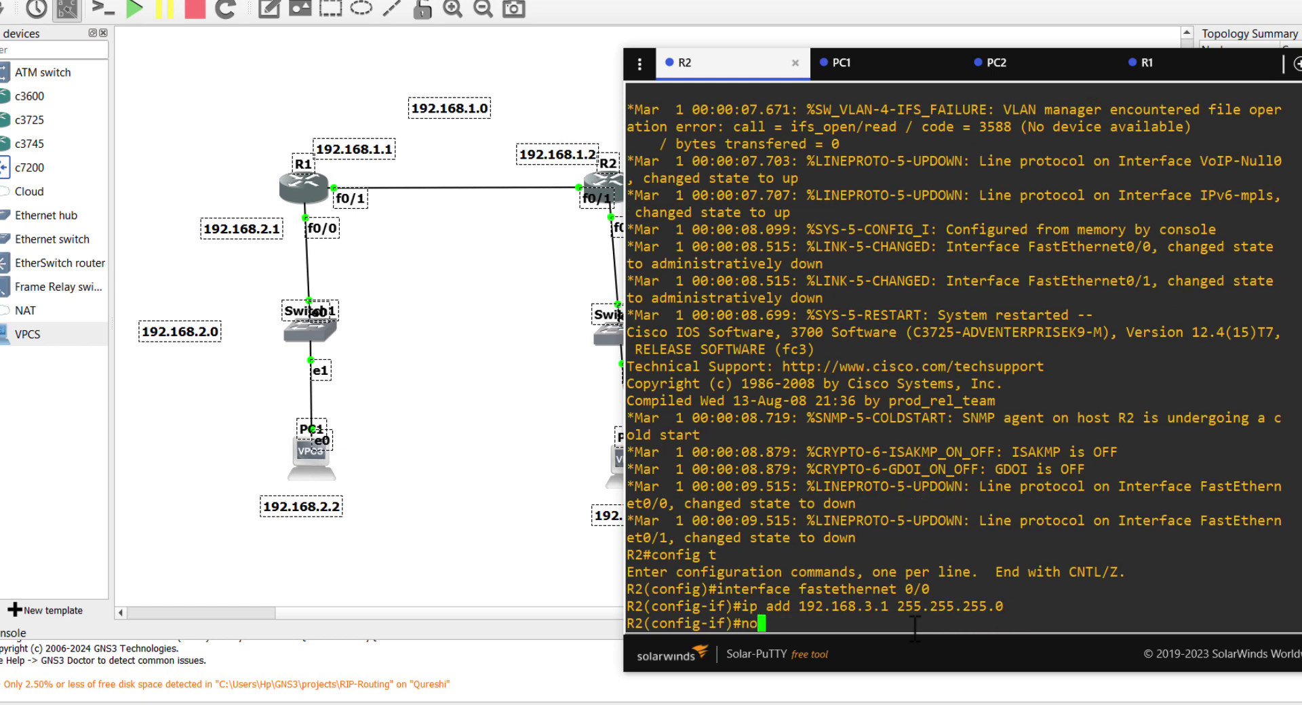
{"action": "type", "text": " shut"}
{"action": "key", "text": "Return"}
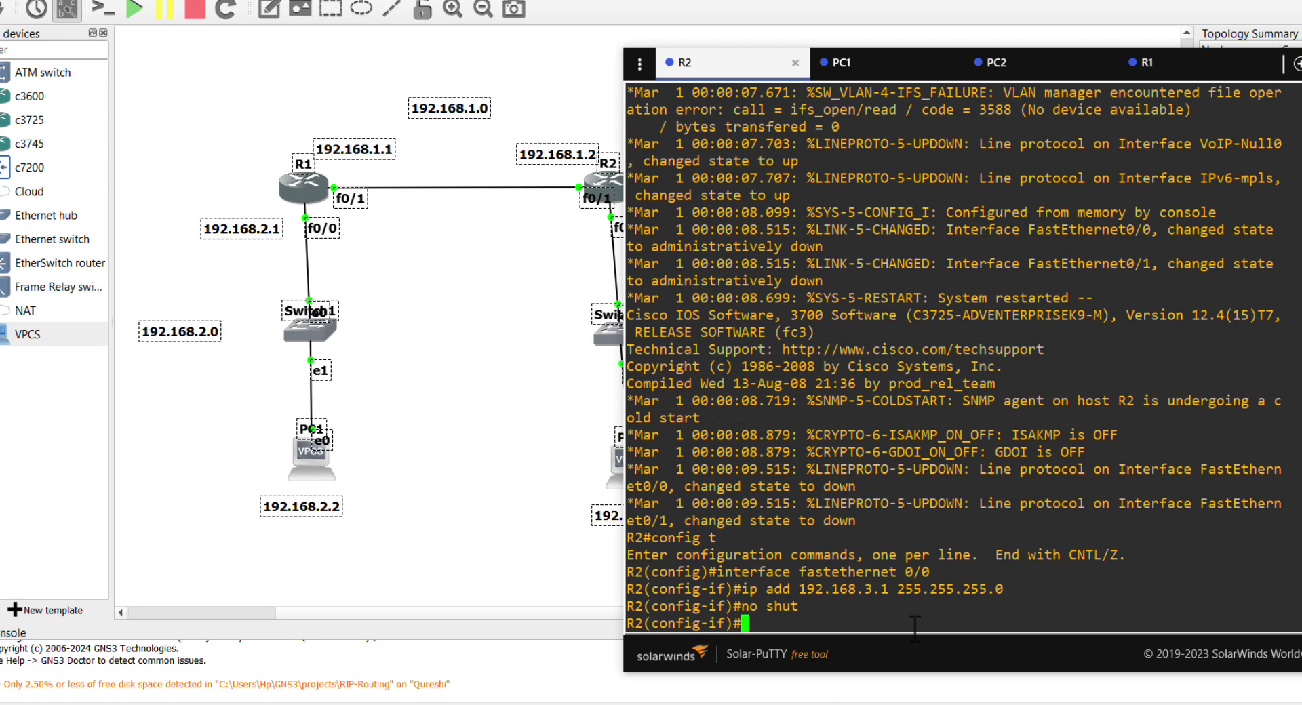
{"action": "type", "text": "e"}
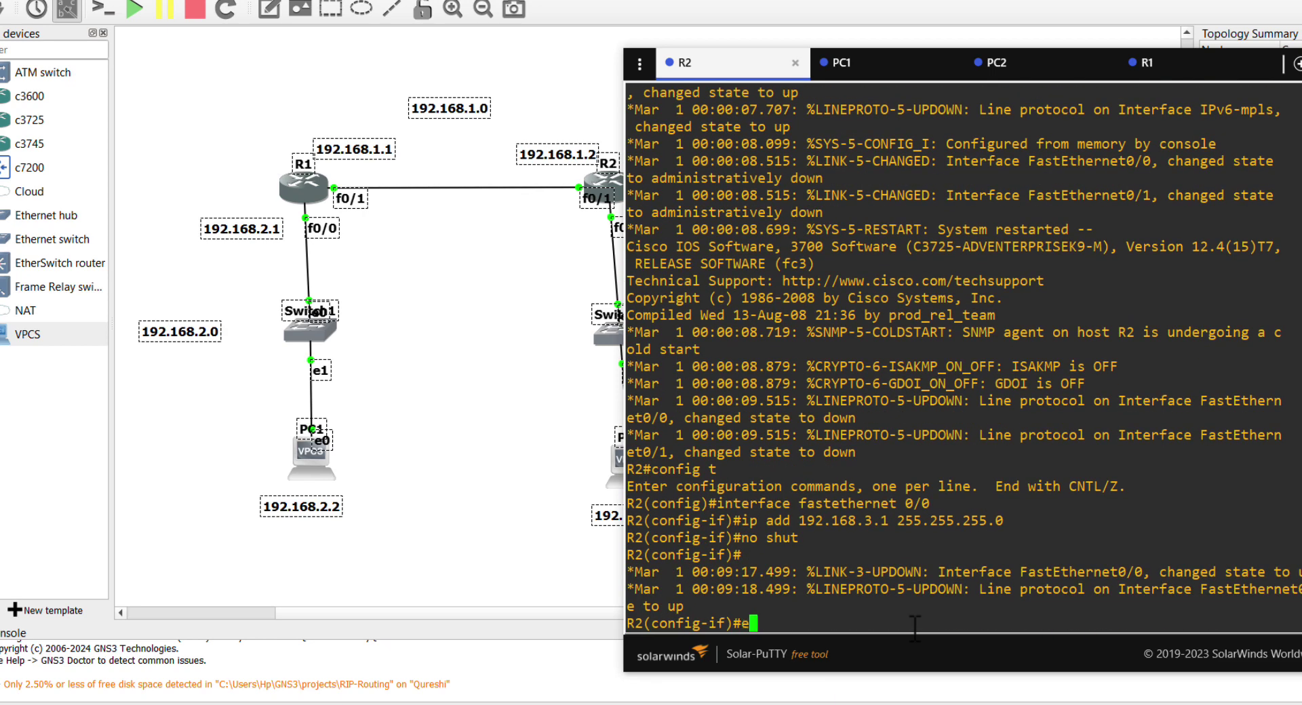
{"action": "type", "text": "xit"}
{"action": "key", "text": "Return"}
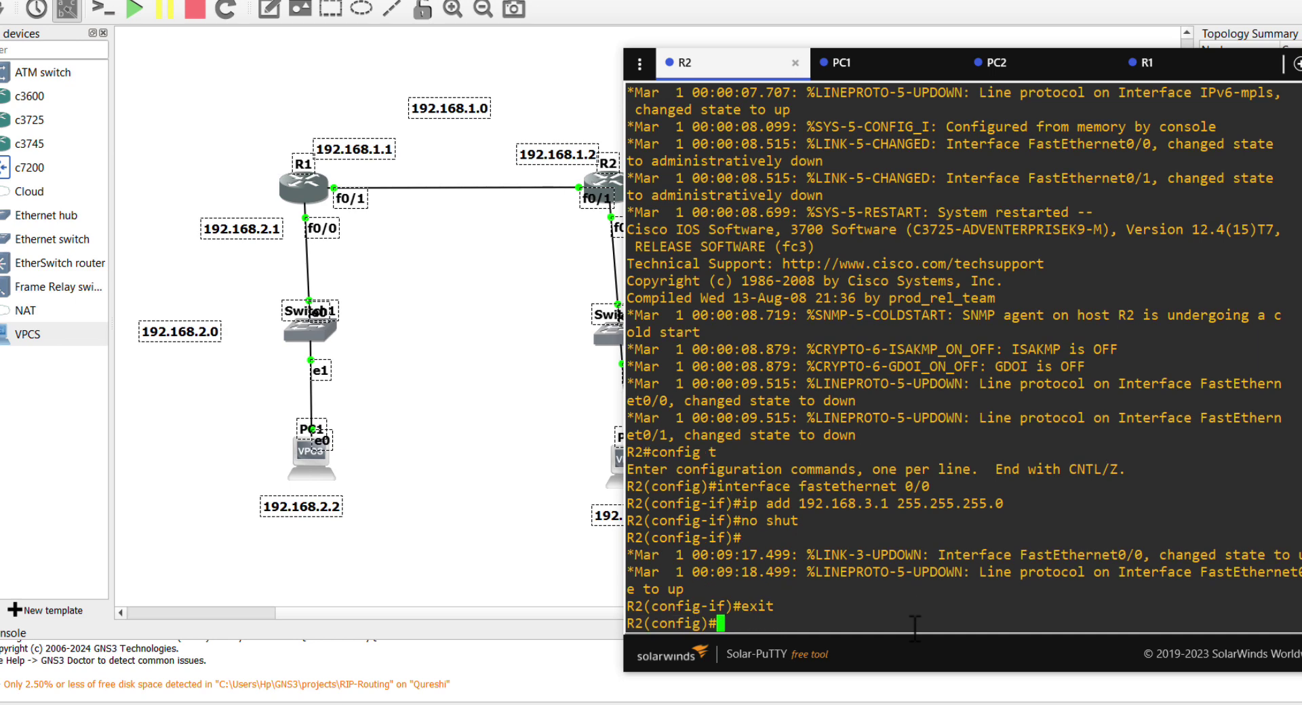
Assign 192.168.1.2 255.255.255.0 to R2's FastEthernet0/1, run no shut, then exit.
{"action": "type", "text": "interf"}
{"action": "type", "text": "cae"}
{"action": "key", "text": "BackSpace"}
{"action": "key", "text": "BackSpace"}
{"action": "key", "text": "BackSpace"}
{"action": "key", "text": "BackSpace"}
{"action": "type", "text": "ace fa"}
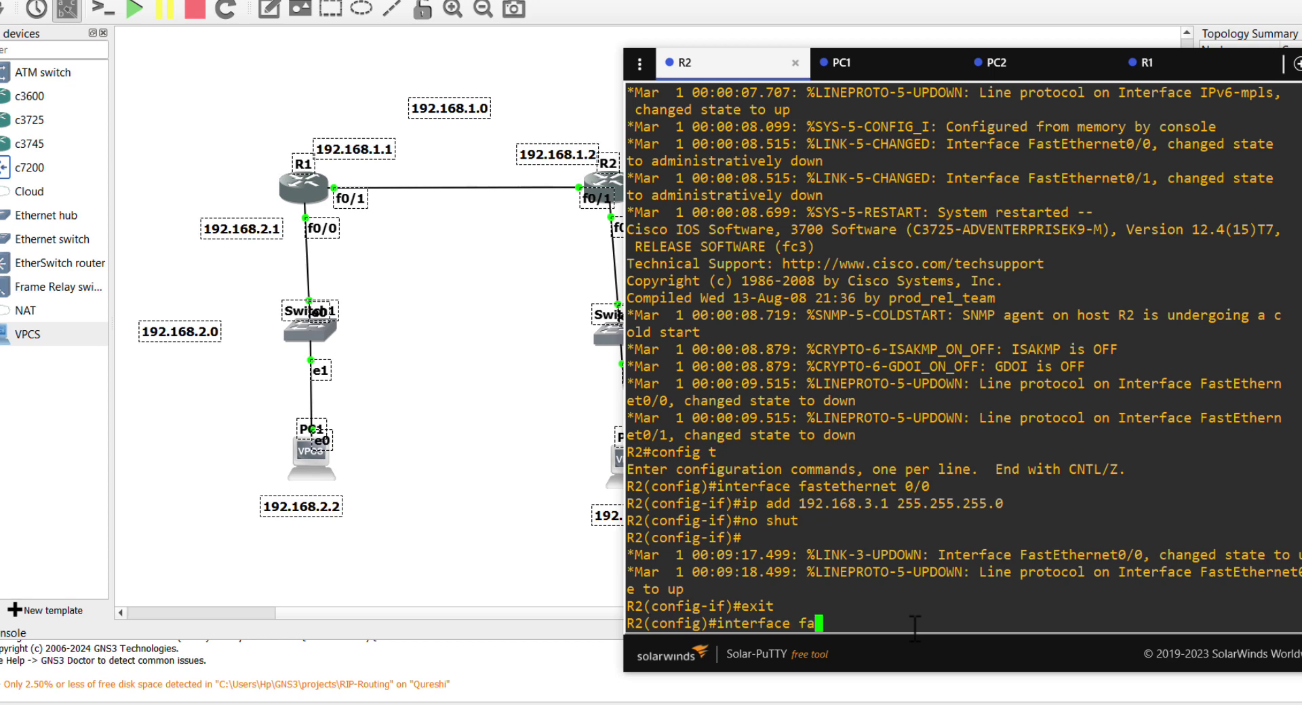
{"action": "type", "text": "stethernet 0/1"}
{"action": "key", "text": "Return"}
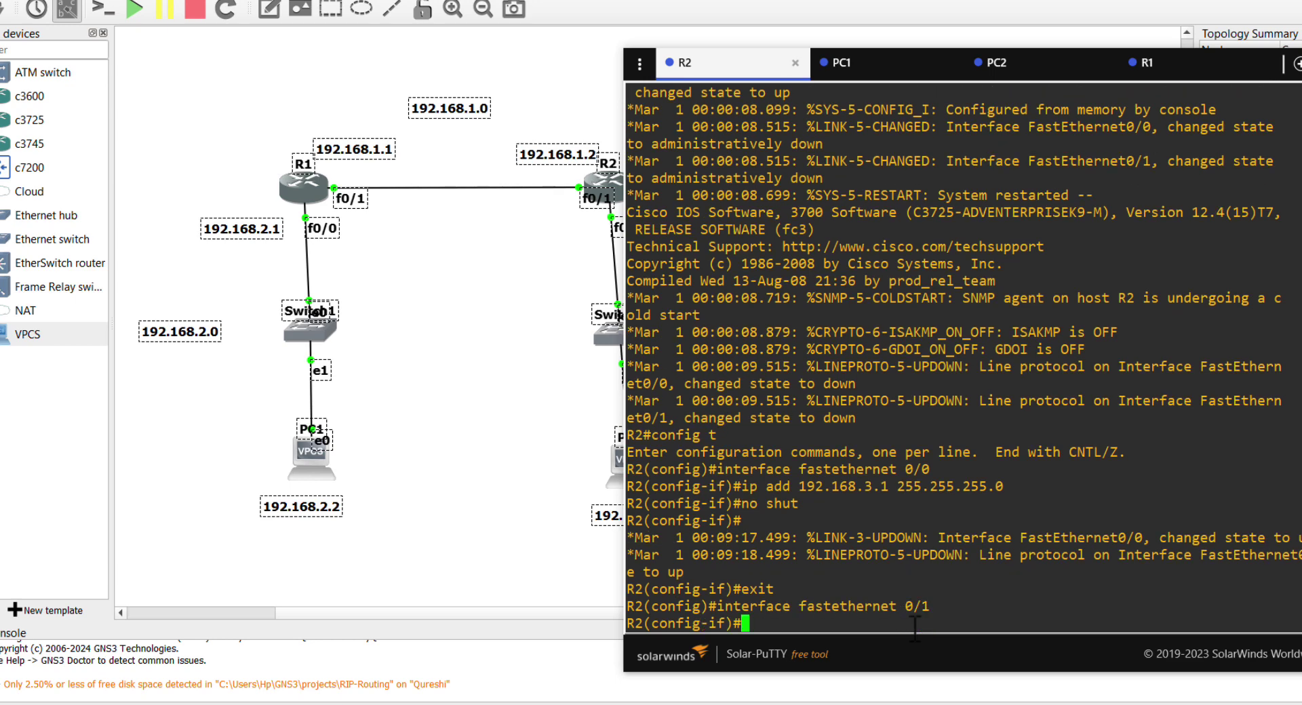
{"action": "type", "text": "ip add 192.168"}
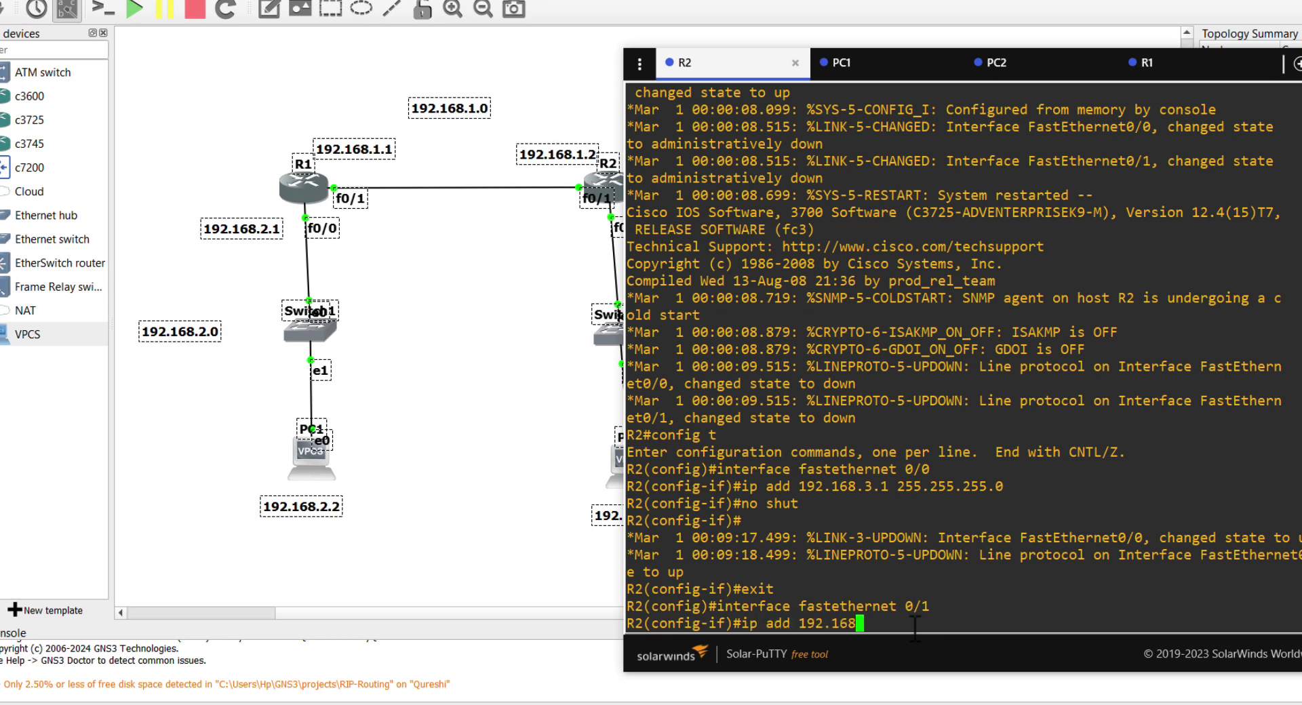
{"action": "type", "text": ".1.2 255.255.255.0"}
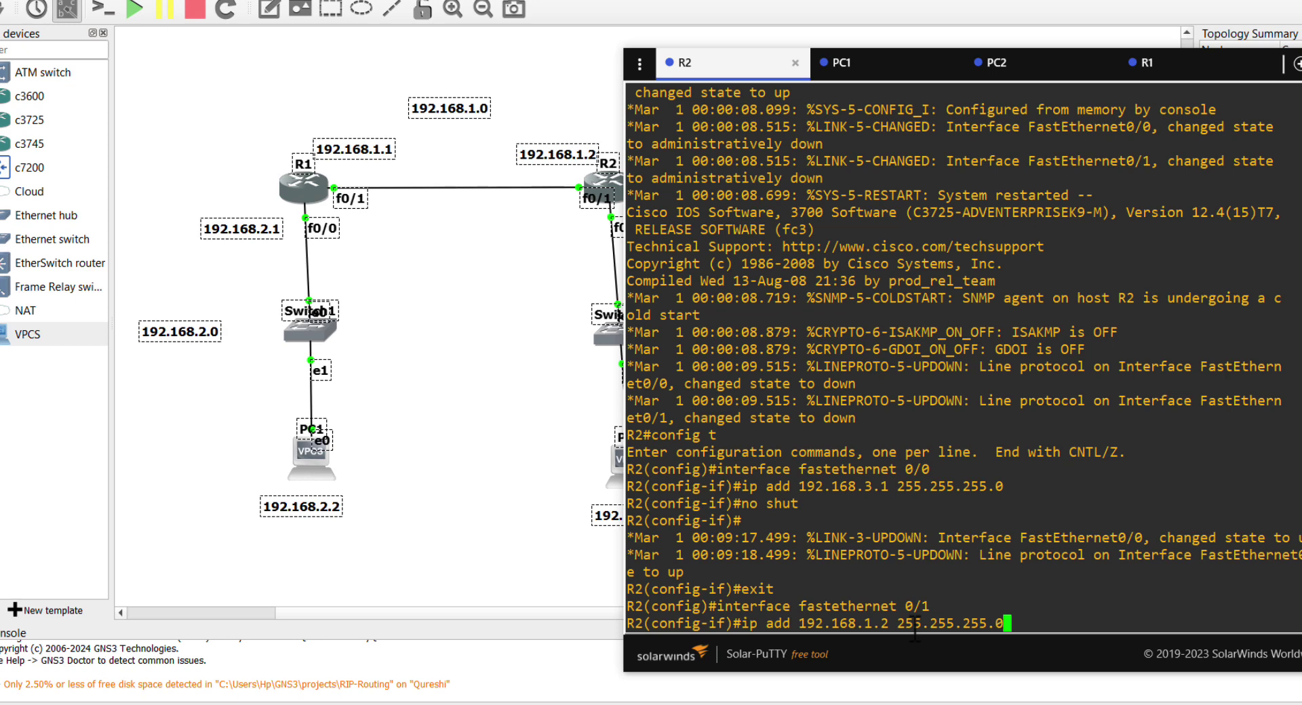
{"action": "key", "text": "Return"}
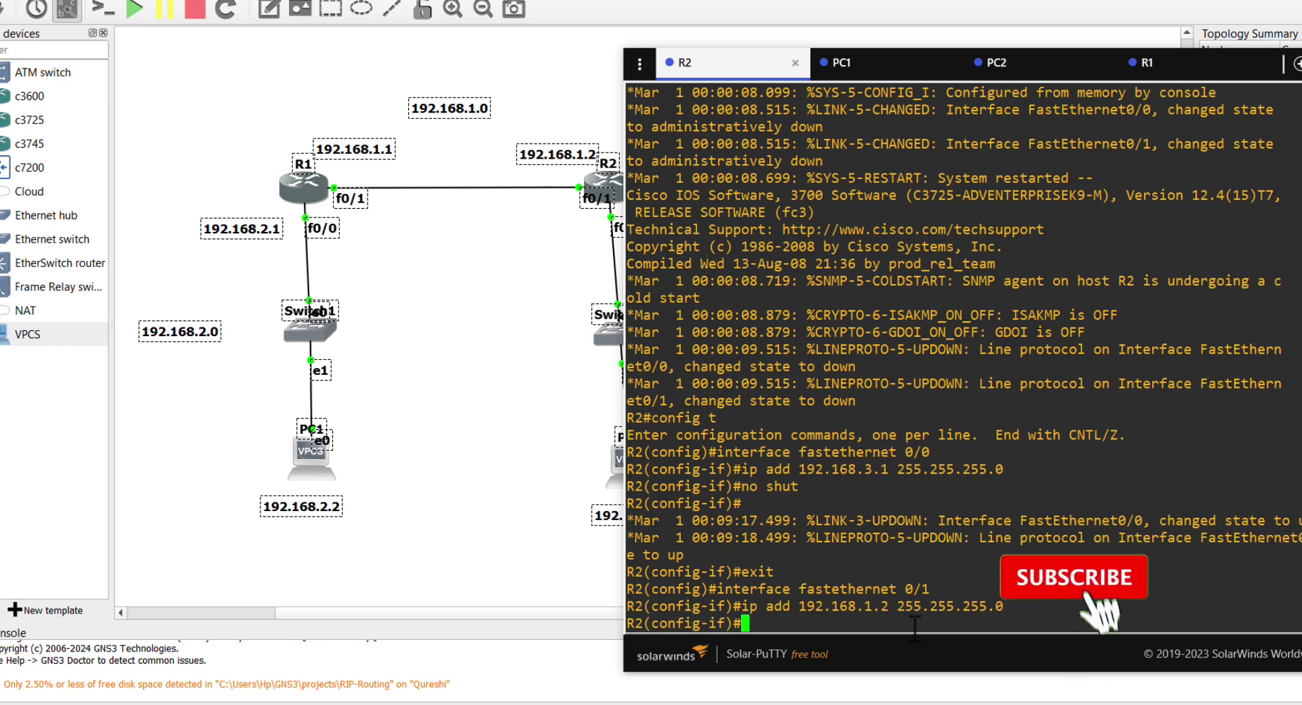
{"action": "type", "text": "no shut"}
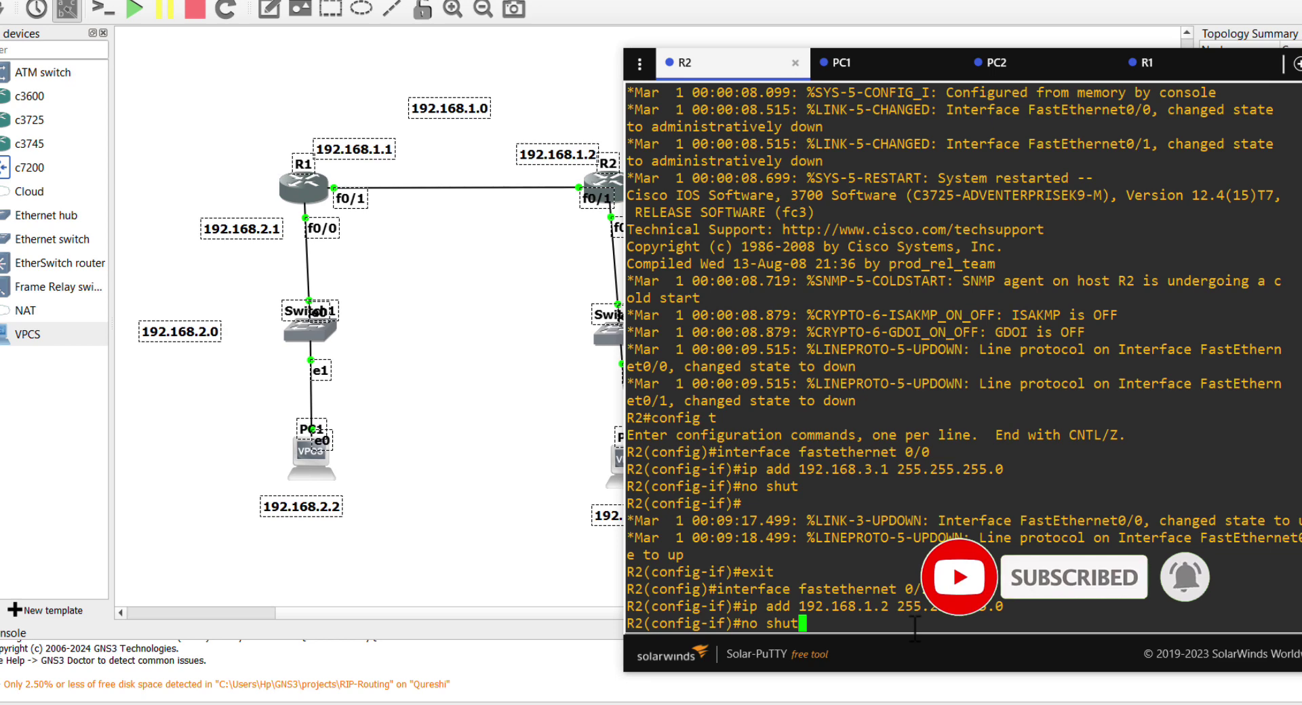
{"action": "key", "text": "Return"}
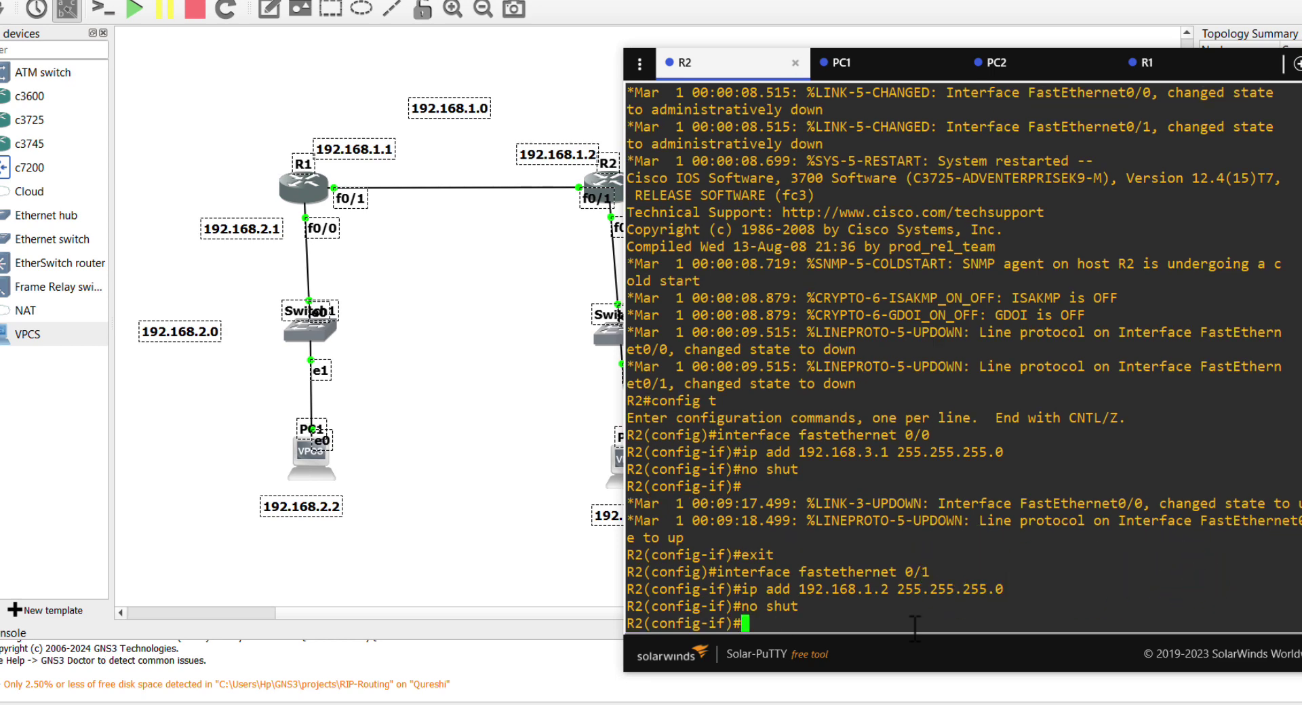
{"action": "type", "text": "exit"}
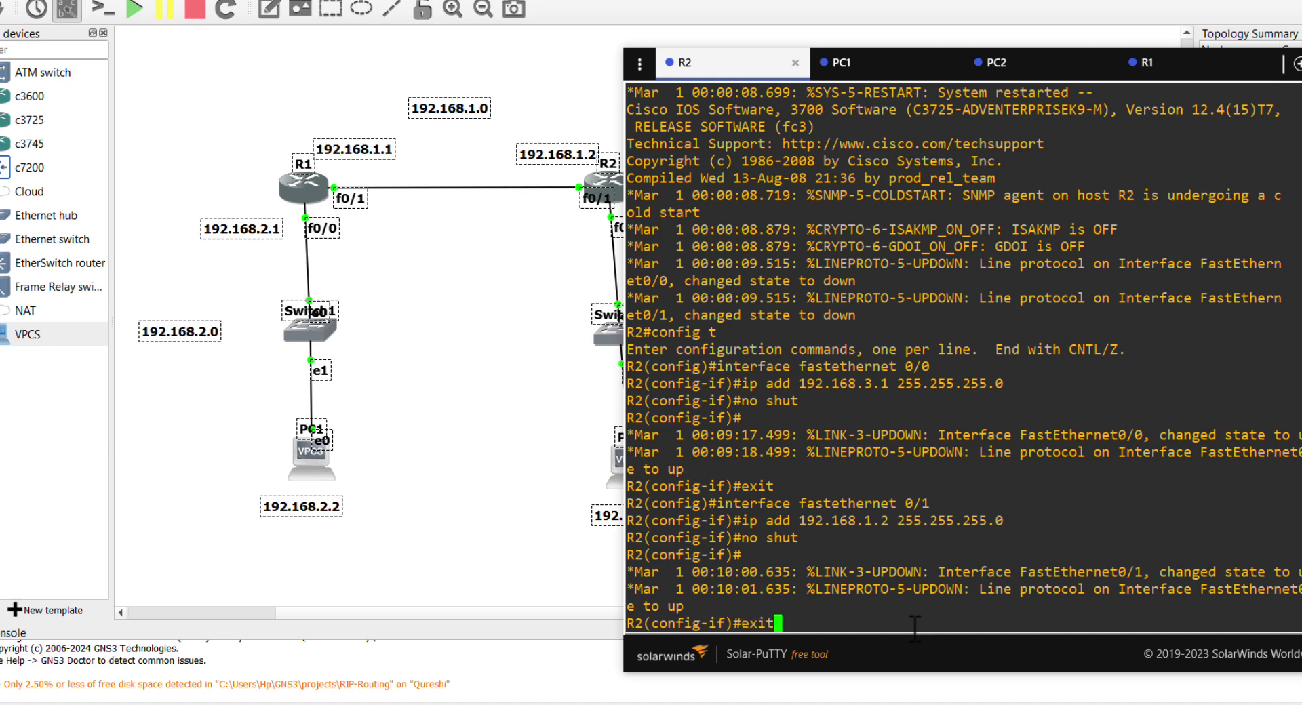
{"action": "key", "text": "Return"}
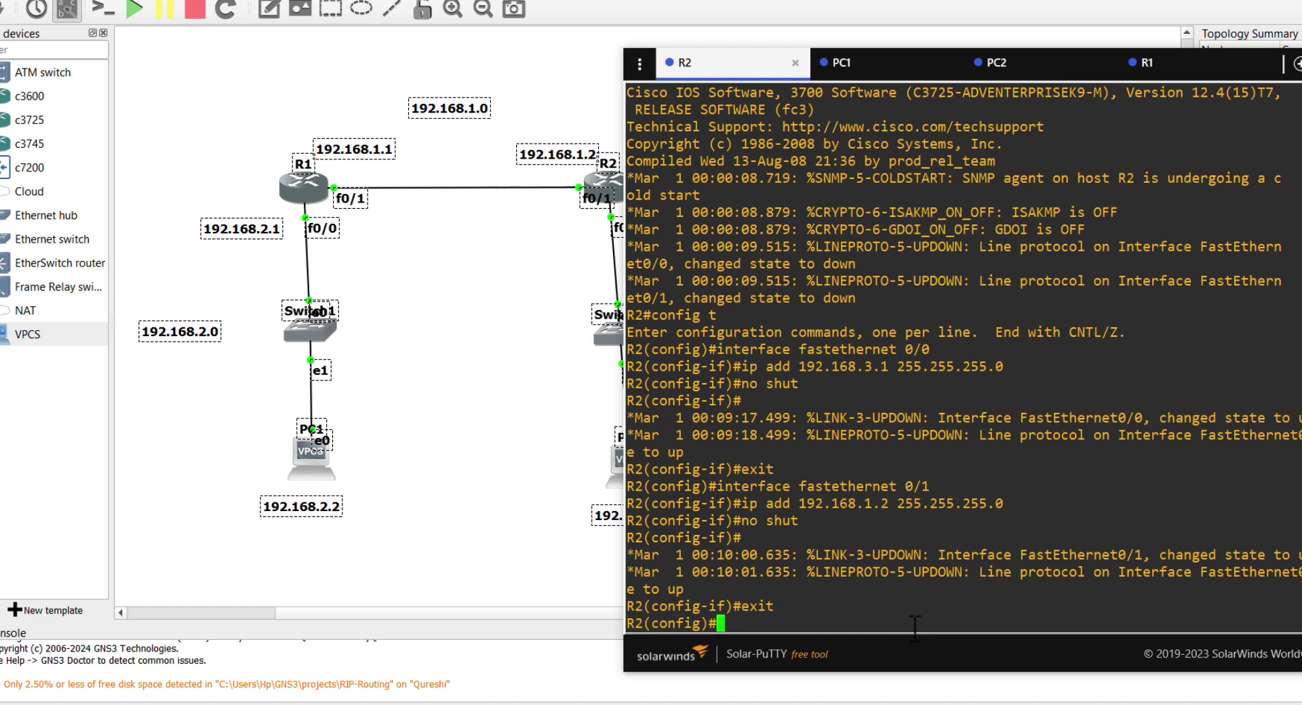
{"action": "left_click", "coordinate": [713, 15]}
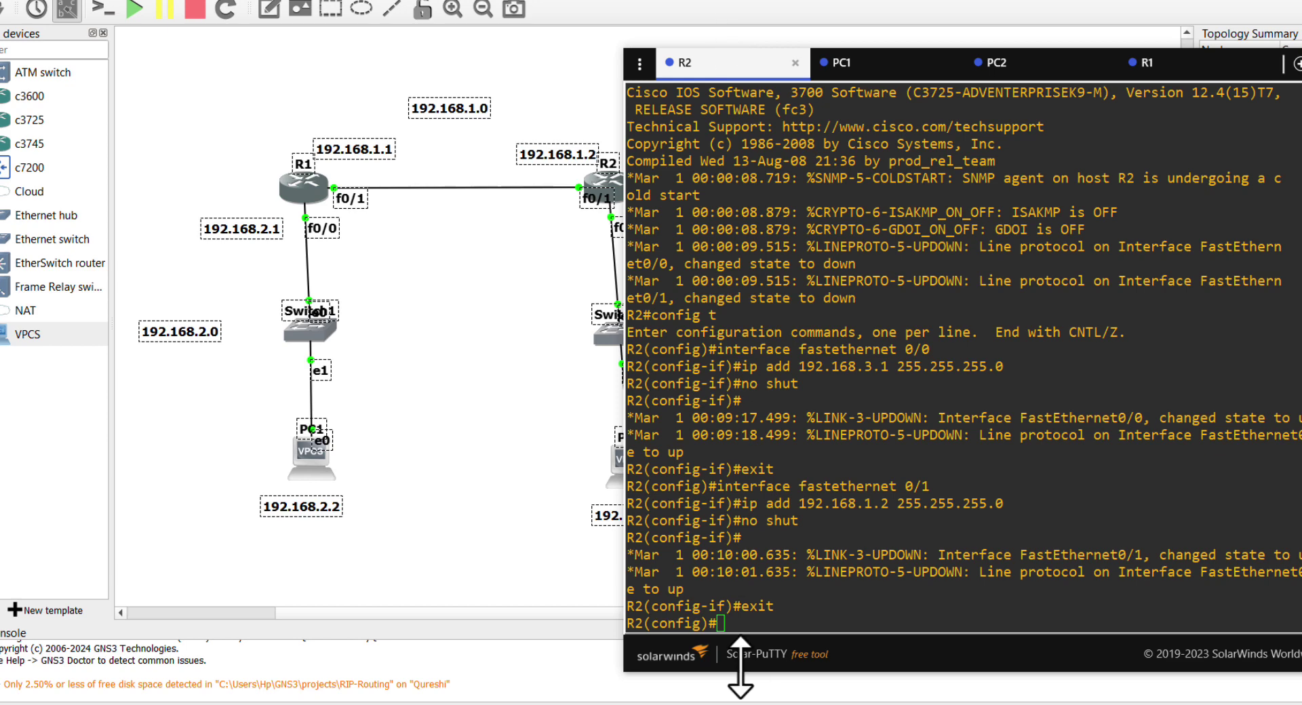
Verify with 'do sh ip int br' that R2's Fa0/0 (192.168.3.1) and Fa0/1 (192.168.1.2) are up.
{"action": "left_click", "coordinate": [731, 623]}
{"action": "type", "text": "do sho"}
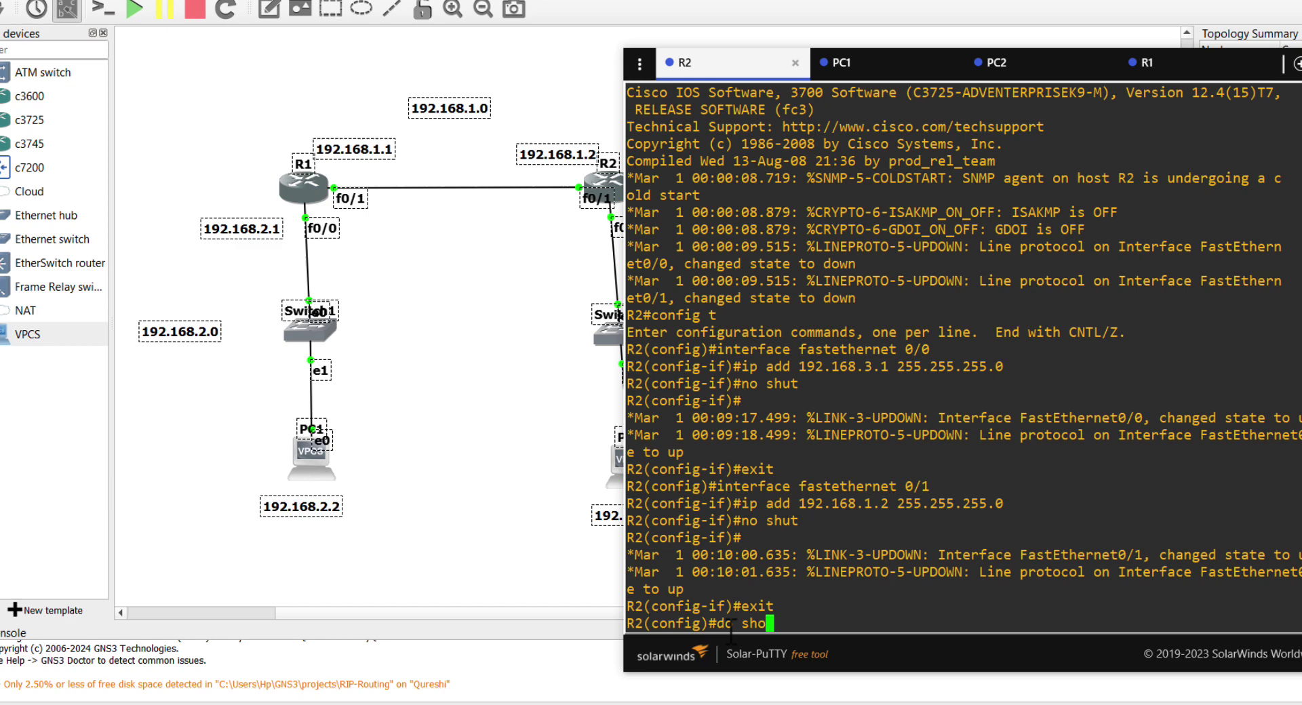
{"action": "key", "text": "BackSpace"}
{"action": "type", "text": "ip int br"}
{"action": "key", "text": "Return"}
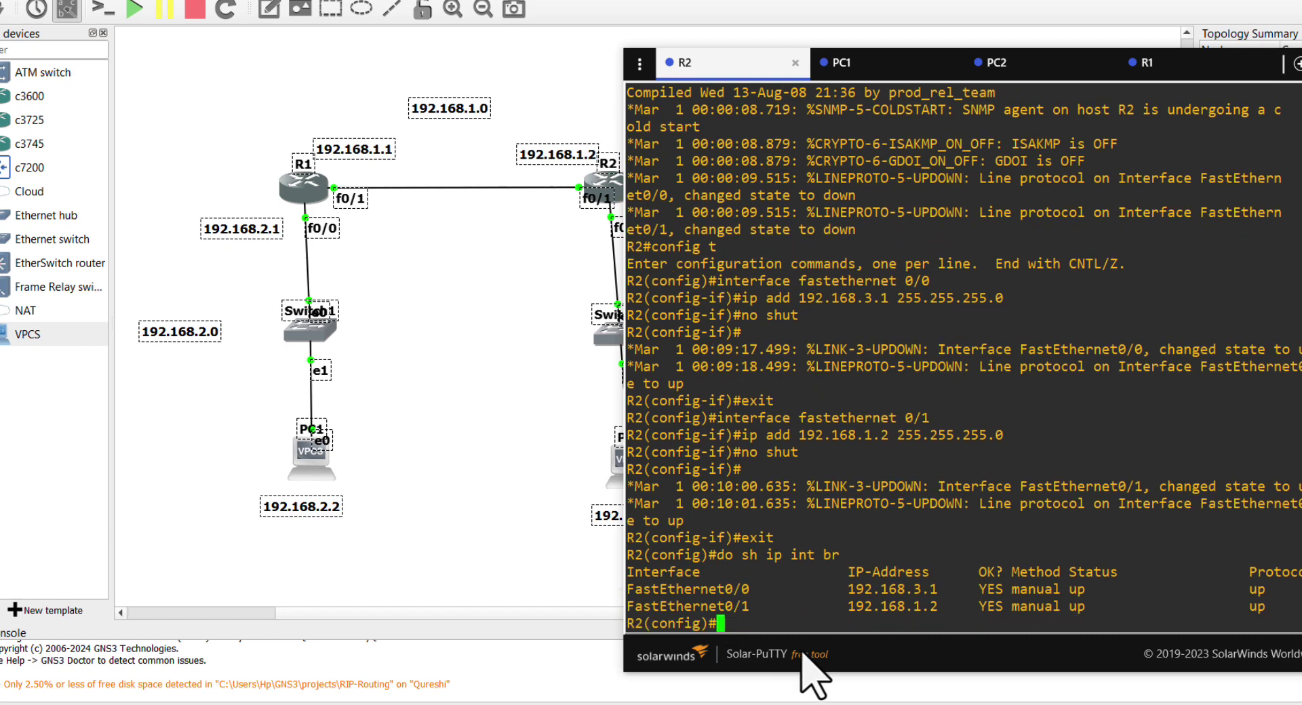
{"action": "left_click_drag", "start_coordinate": [1282, 609], "coordinate": [640, 595]}
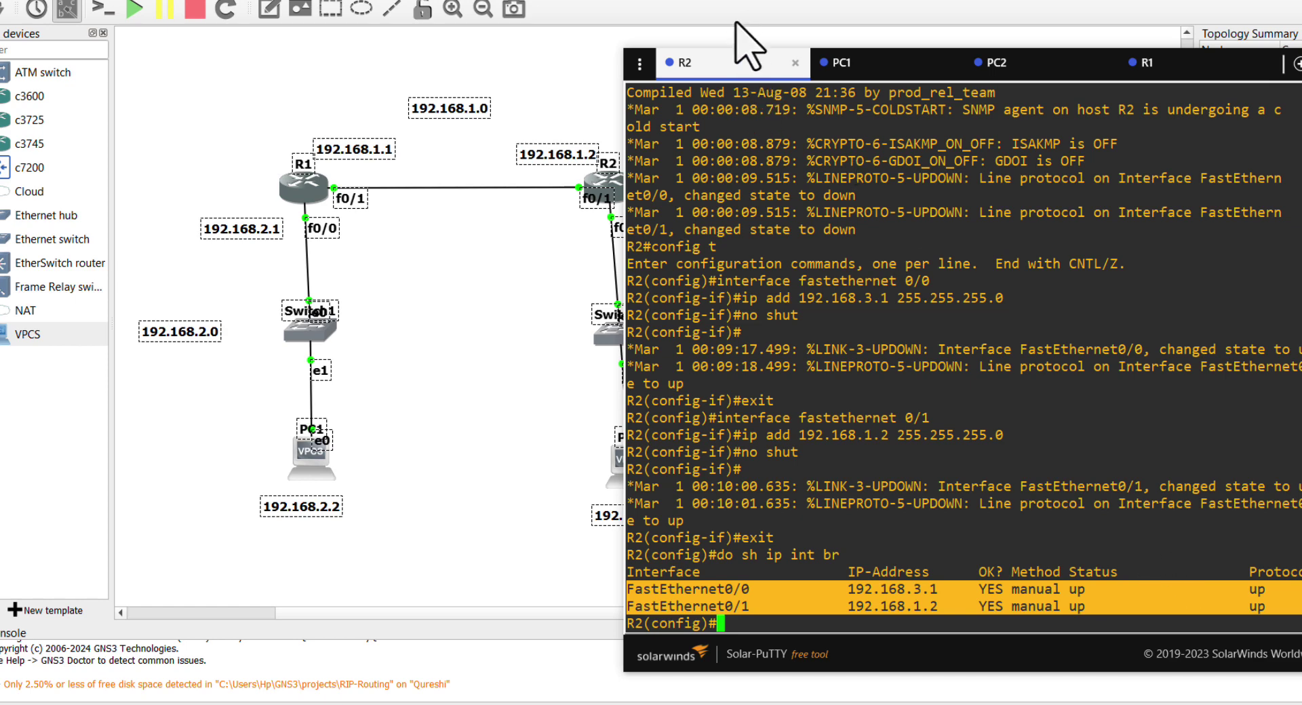
{"action": "left_click", "coordinate": [750, 41]}
Assign PC1 the address 192.168.2.2, mask 255.255.255.0 and gateway 192.168.2.1.
{"action": "left_click", "coordinate": [885, 64]}
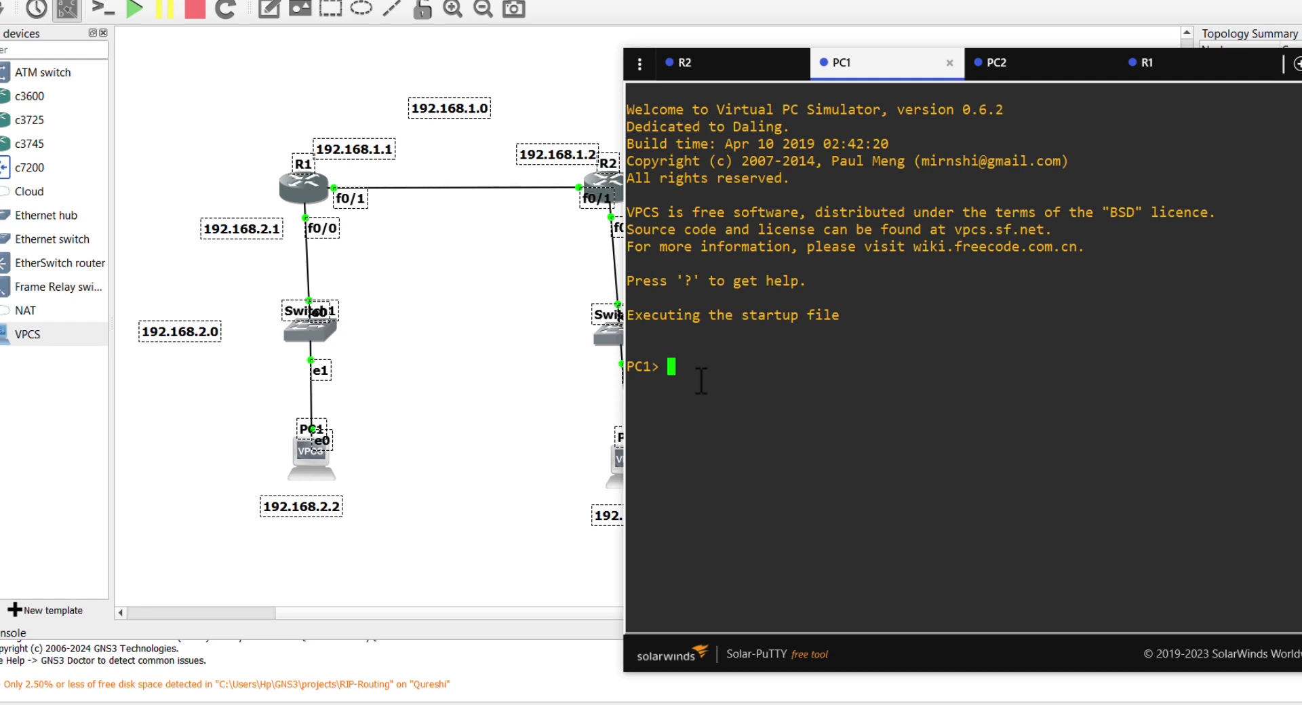
{"action": "type", "text": "ip 192.168.2.2 25"}
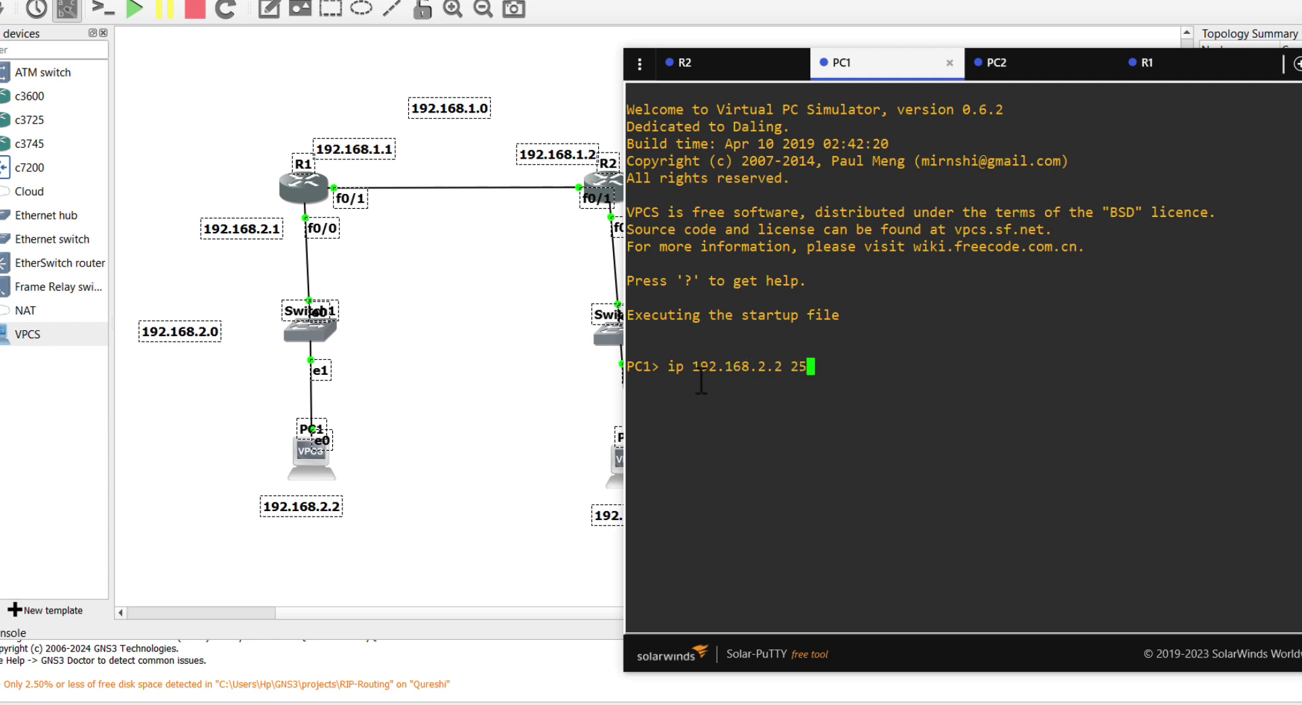
{"action": "type", "text": "5.255.255.0"}
{"action": "type", "text": " 192.16"}
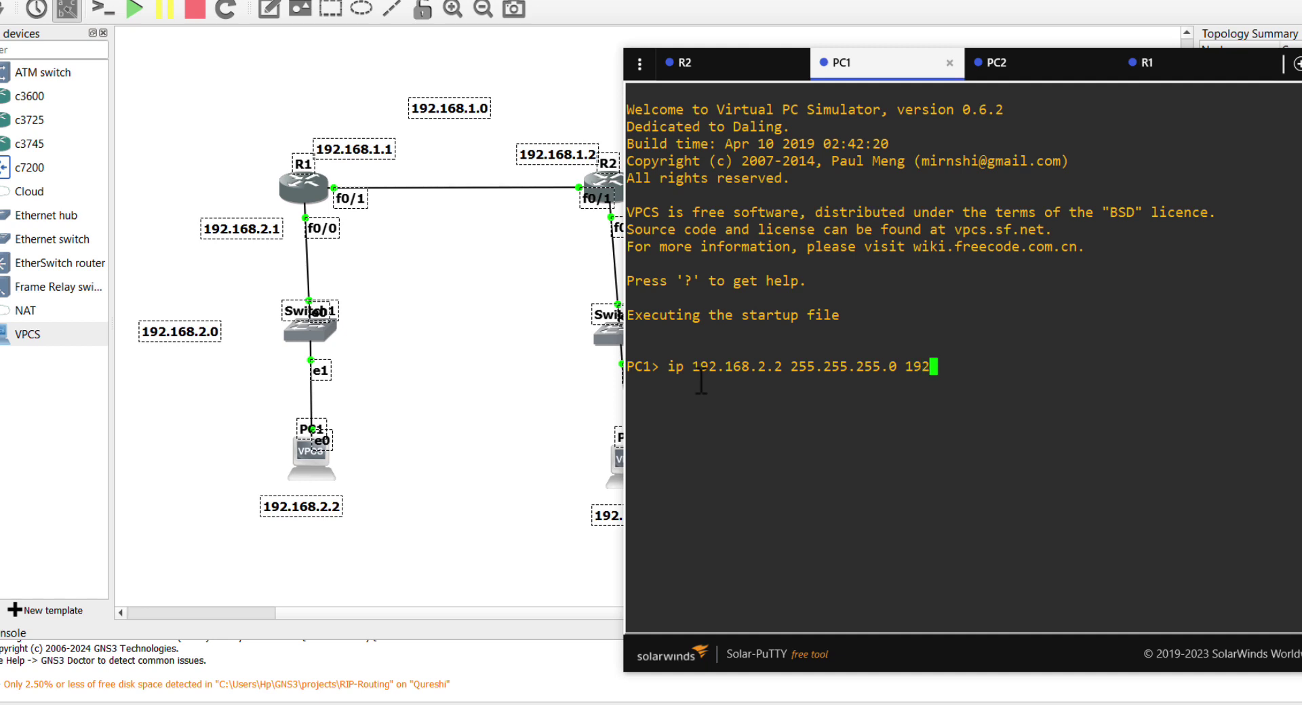
{"action": "type", "text": "8.2.1"}
{"action": "key", "text": "Return"}
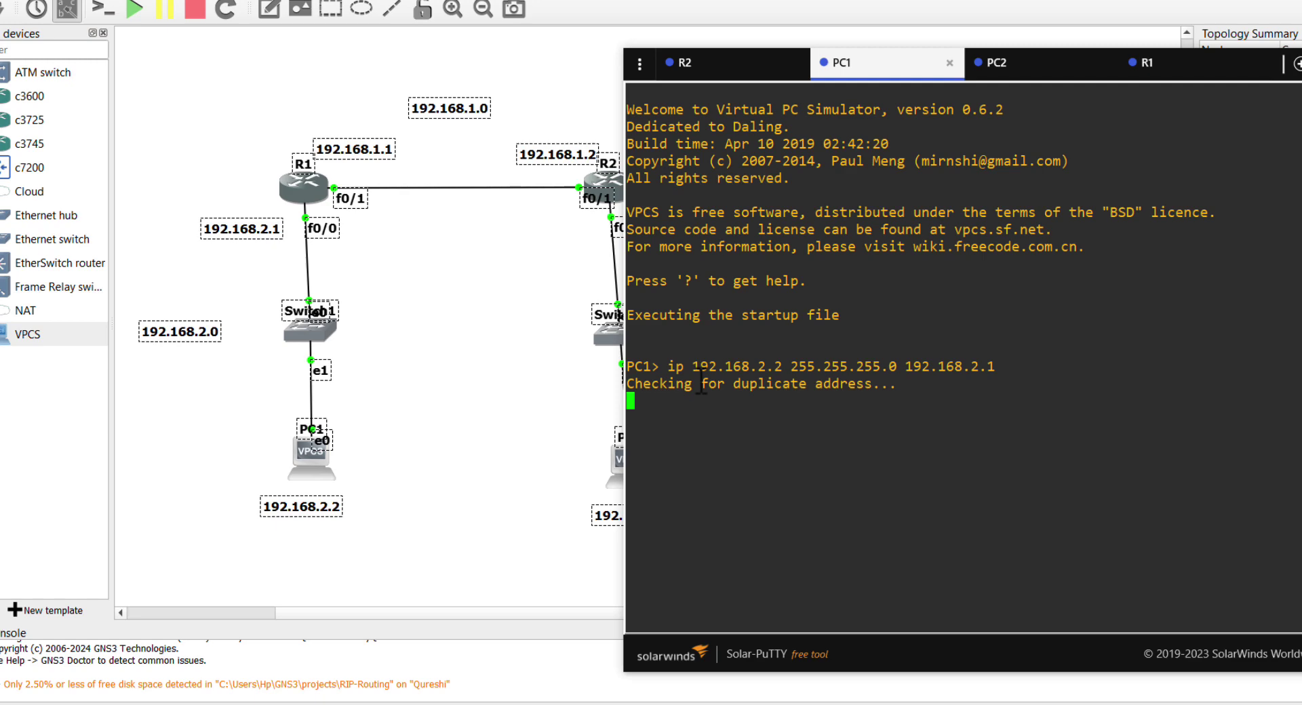
{"action": "left_click", "coordinate": [523, 450]}
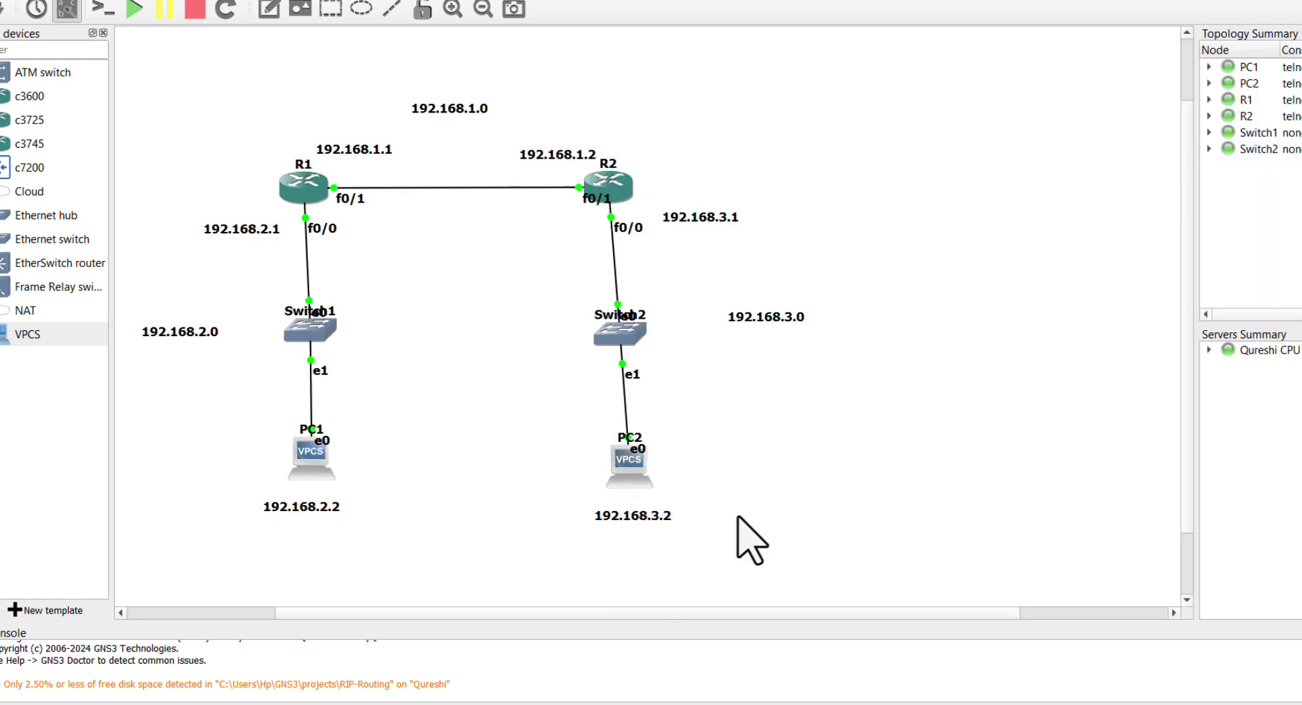
{"action": "key", "text": "alt+Tab"}
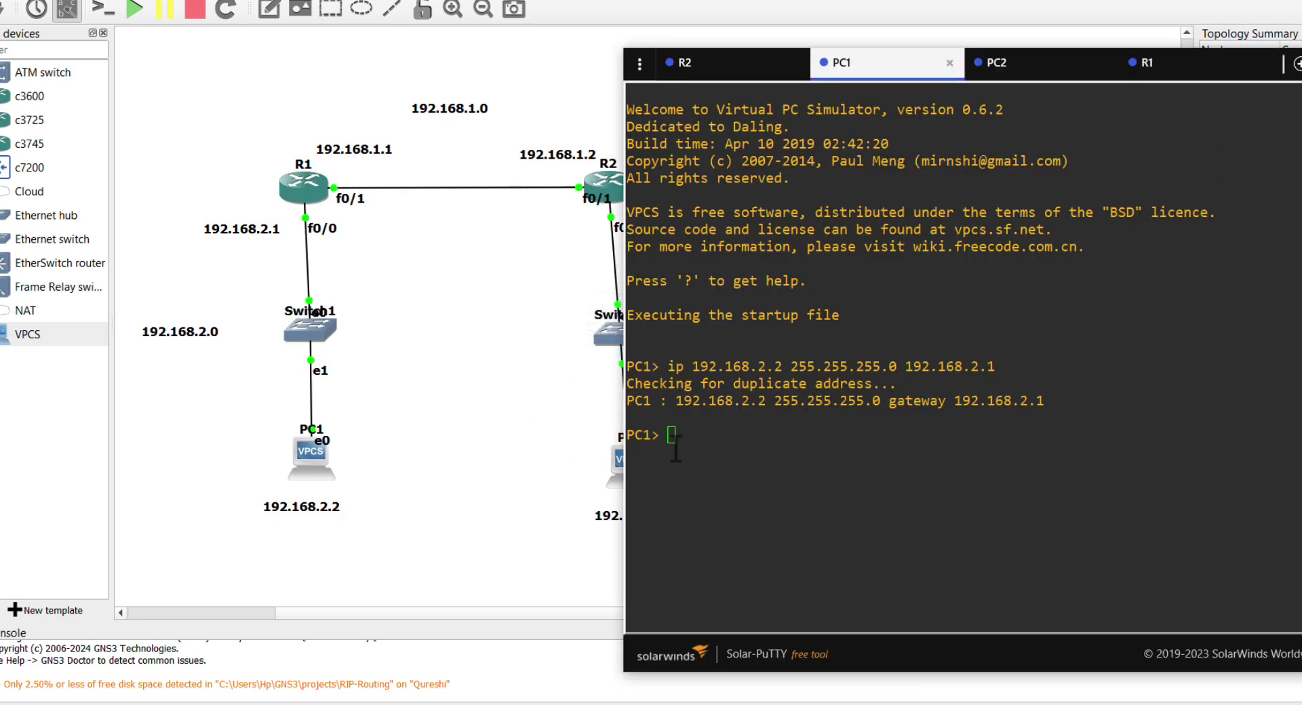
Assign PC2 the address 192.168.3.2, mask 255.255.255.0 and gateway 192.168.3.1.
{"action": "left_click", "coordinate": [1028, 68]}
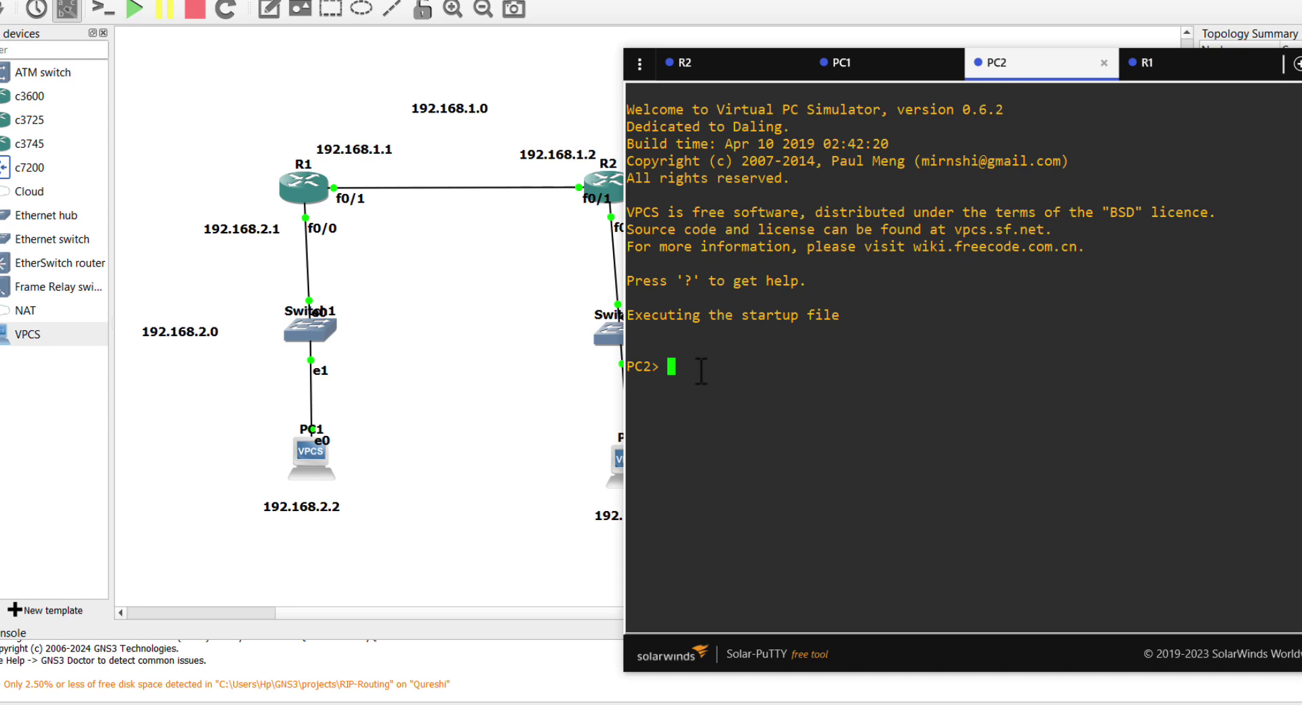
{"action": "type", "text": "ip 192.168.3.2 255."}
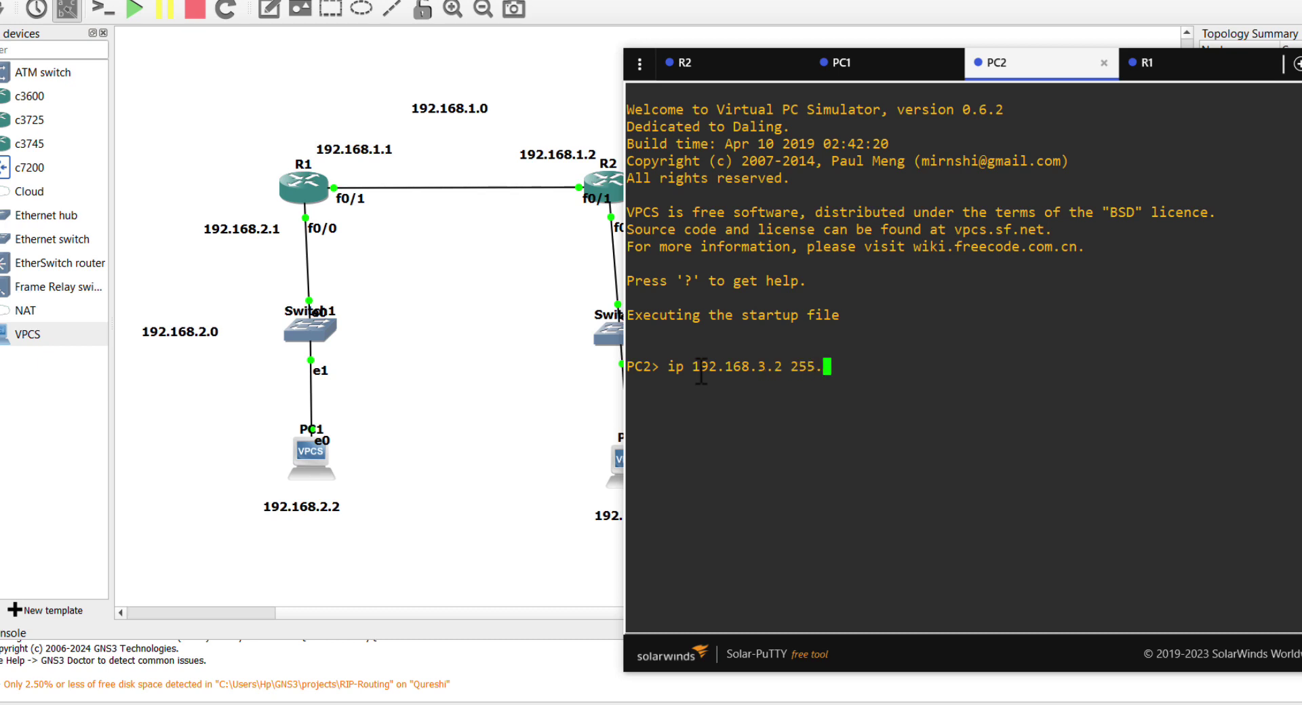
{"action": "type", "text": "255.255.0 "}
{"action": "type", "text": "192.16"}
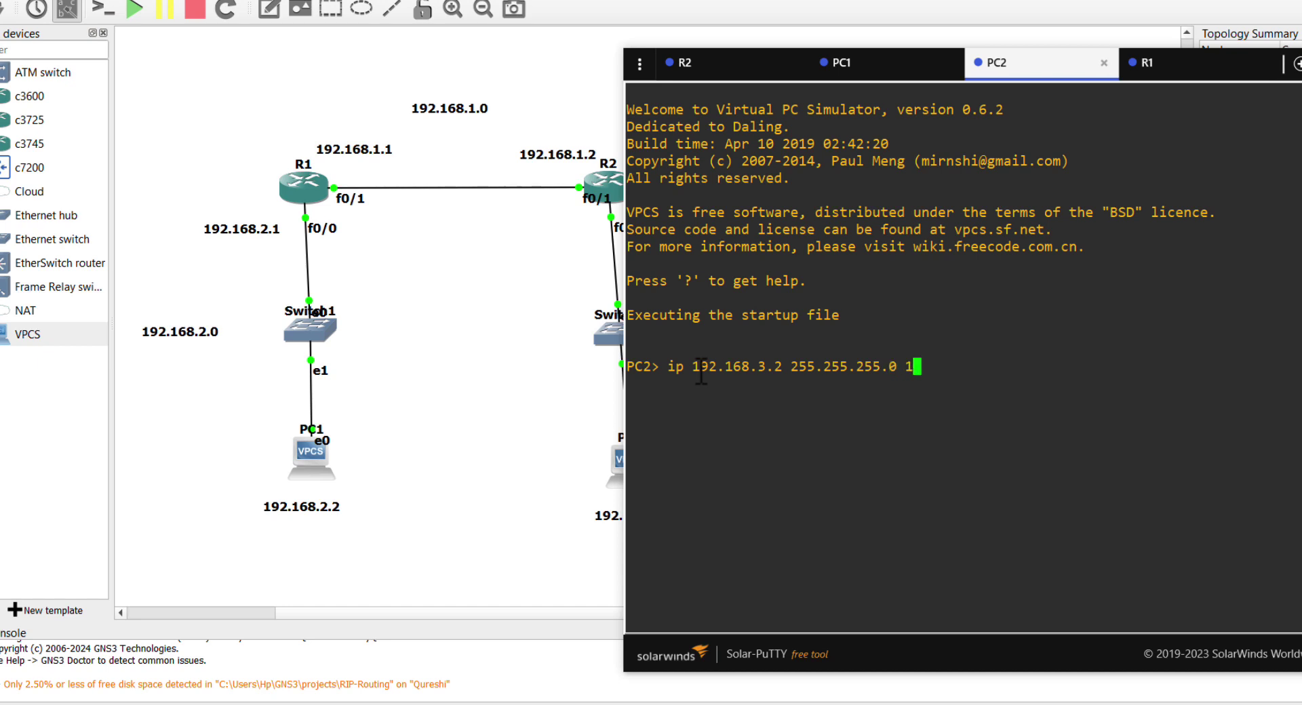
{"action": "type", "text": "8.3.1"}
{"action": "key", "text": "Return"}
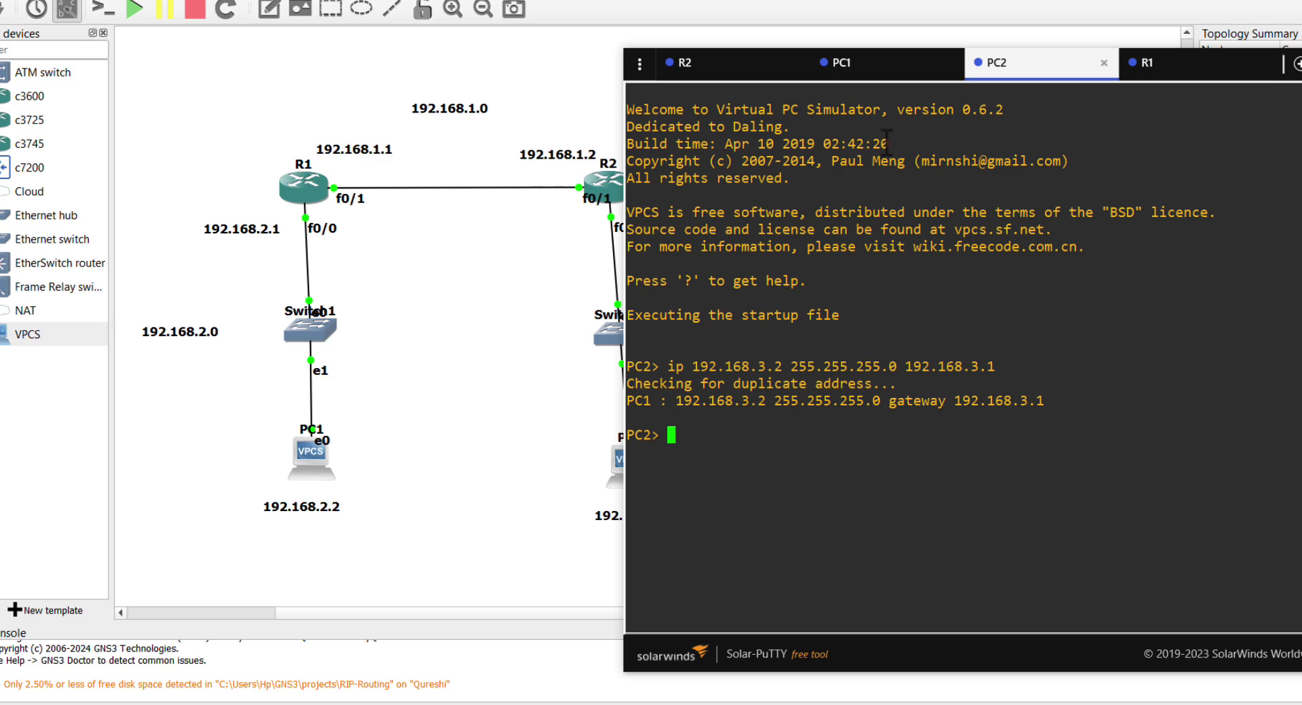
{"action": "left_click", "coordinate": [732, 24]}
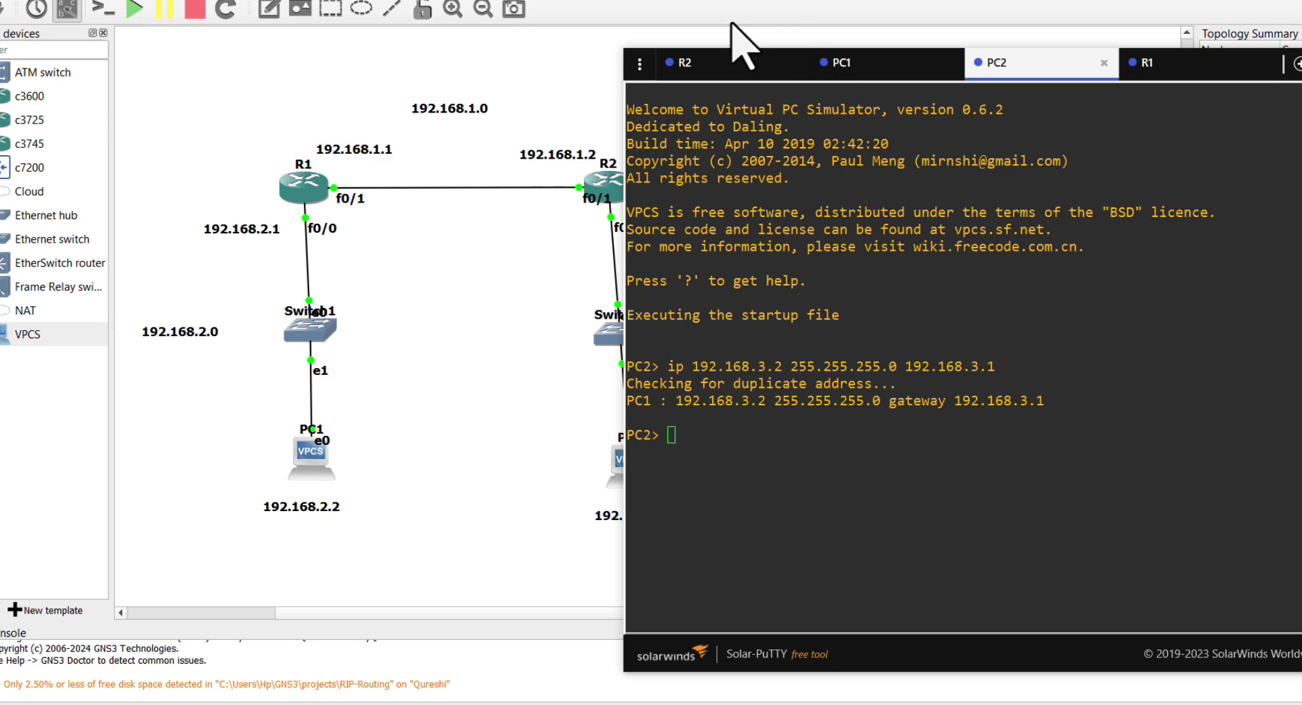
Enable RIP on R1 and advertise networks 192.168.2.0 and 192.168.1.0.
{"action": "left_click", "coordinate": [1157, 72]}
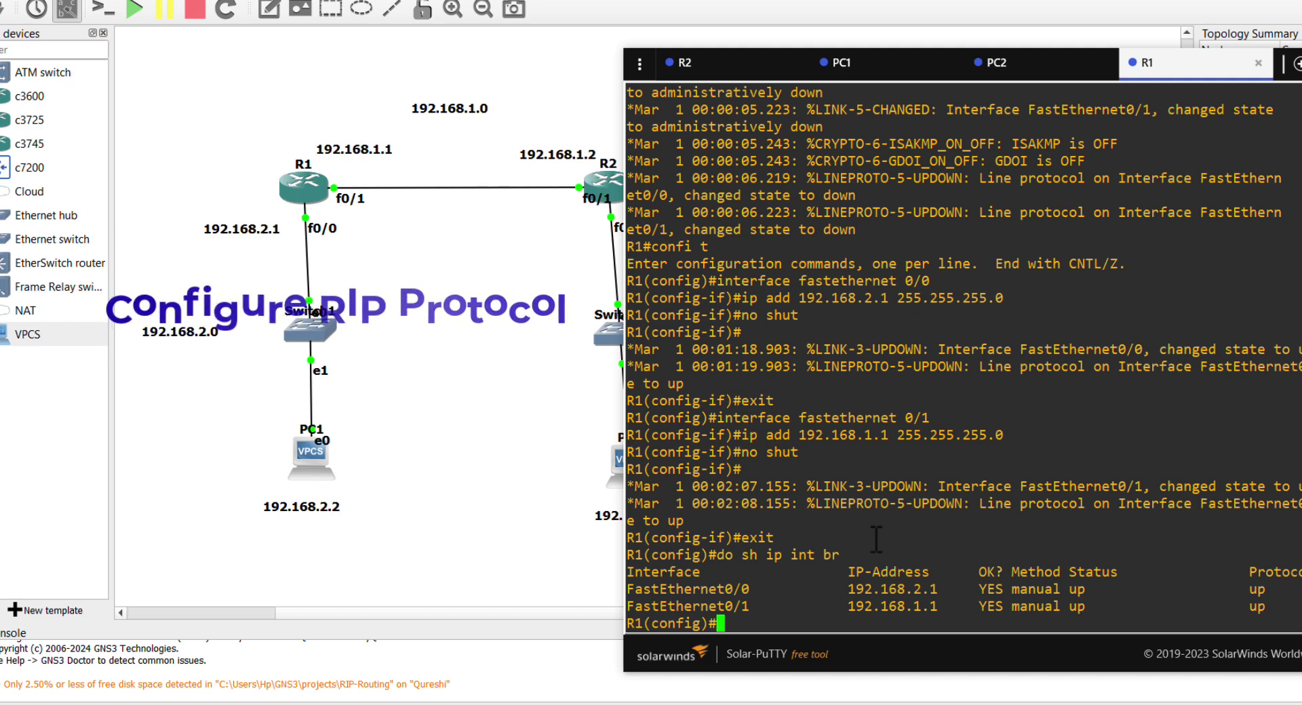
{"action": "type", "text": "ro"}
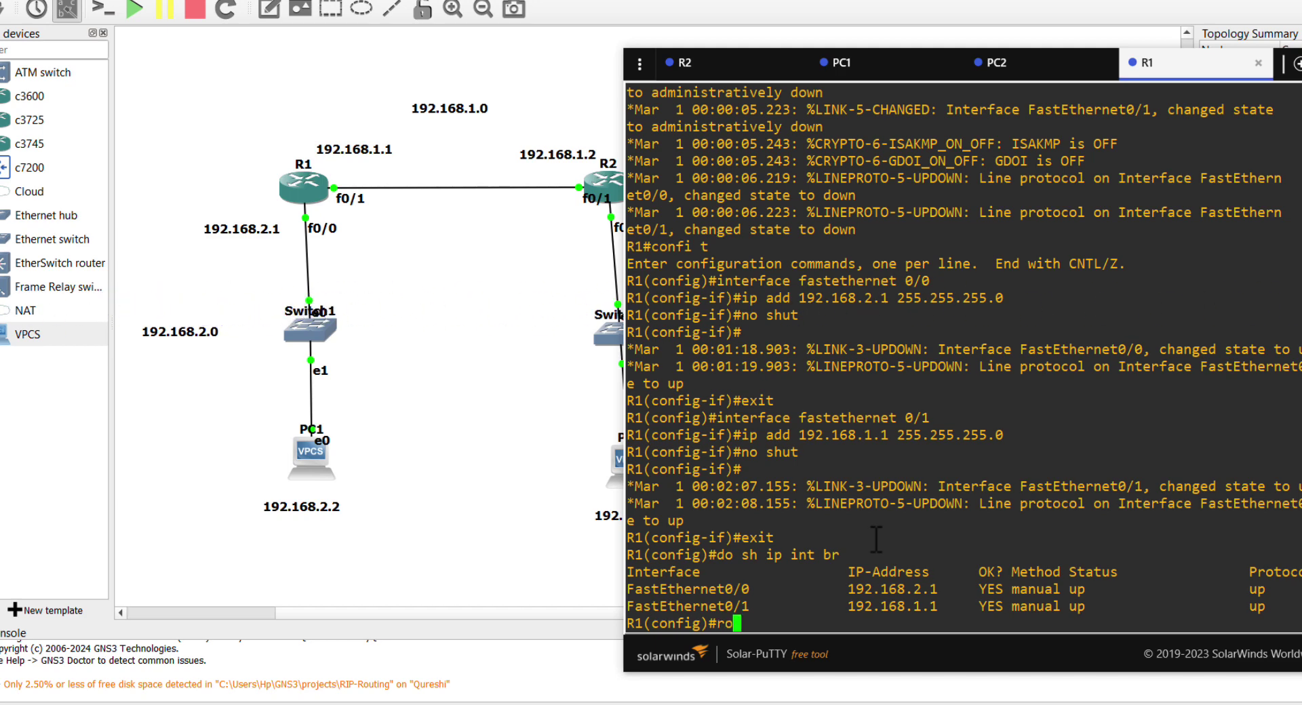
{"action": "type", "text": "uter rip"}
{"action": "key", "text": "Return"}
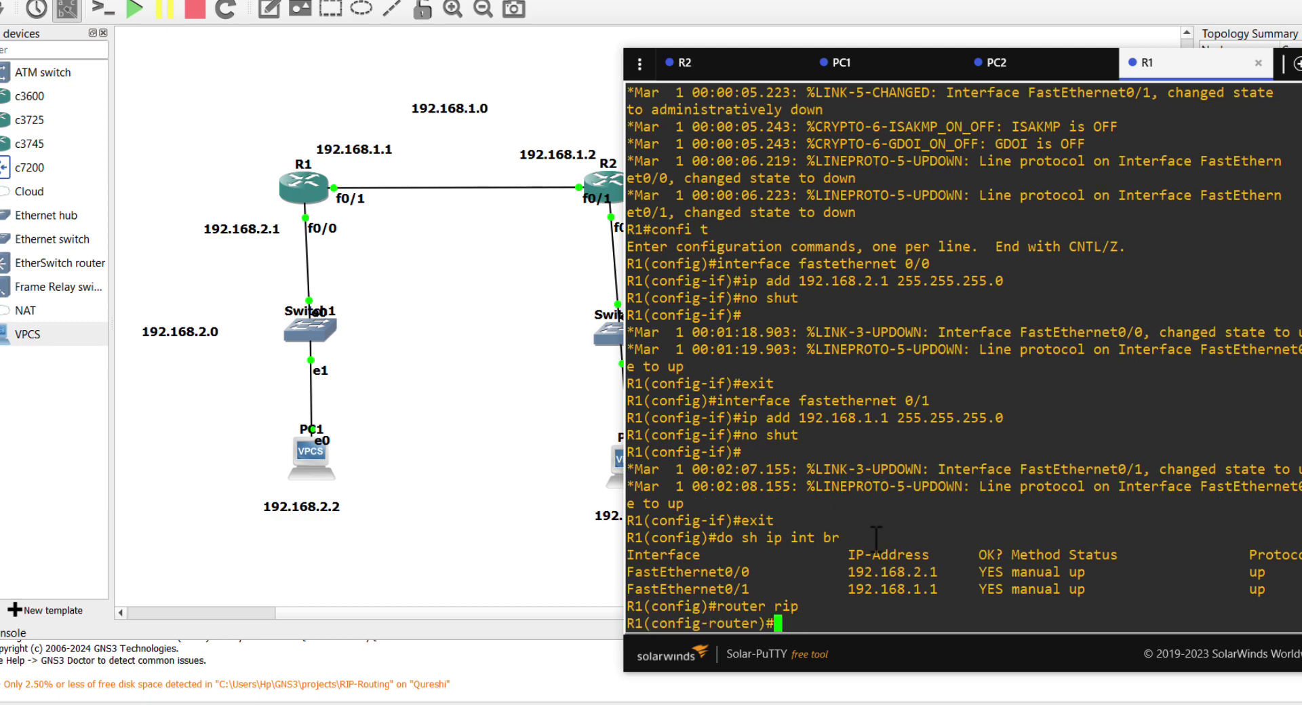
{"action": "type", "text": "network 192.168."}
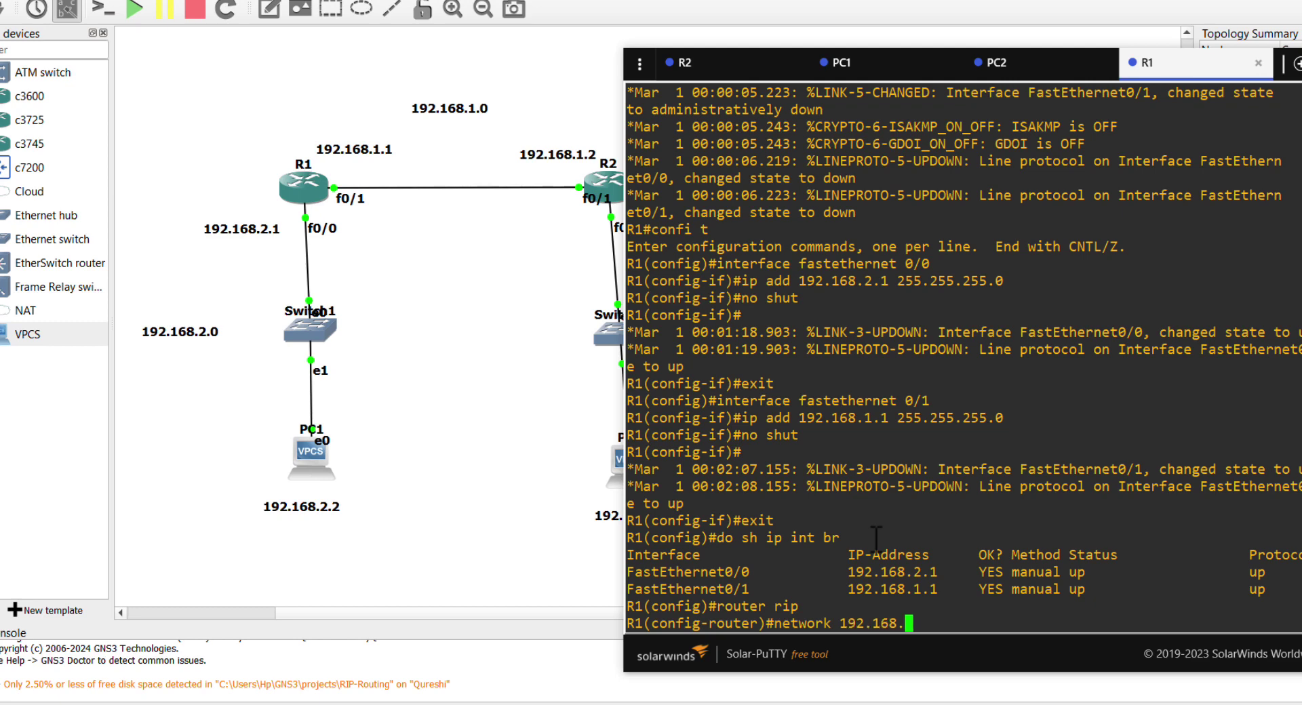
{"action": "type", "text": "2.0"}
{"action": "key", "text": "Return"}
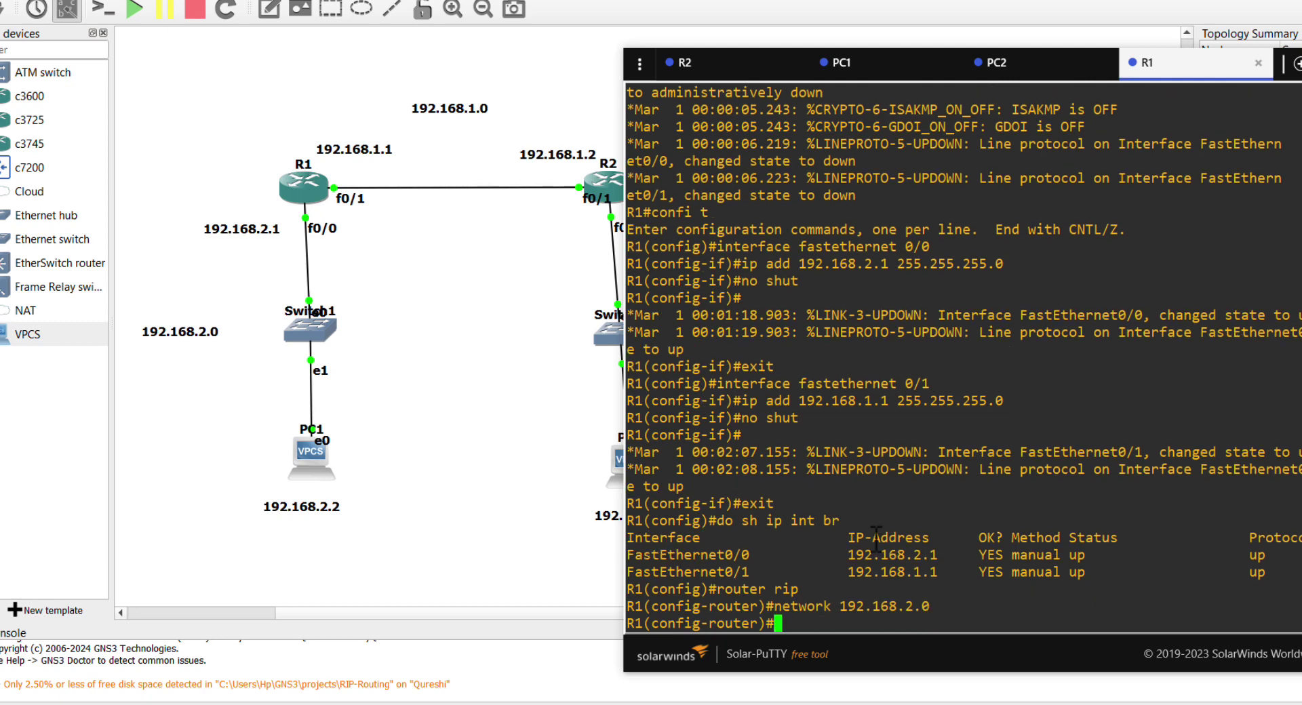
{"action": "type", "text": "network 192"}
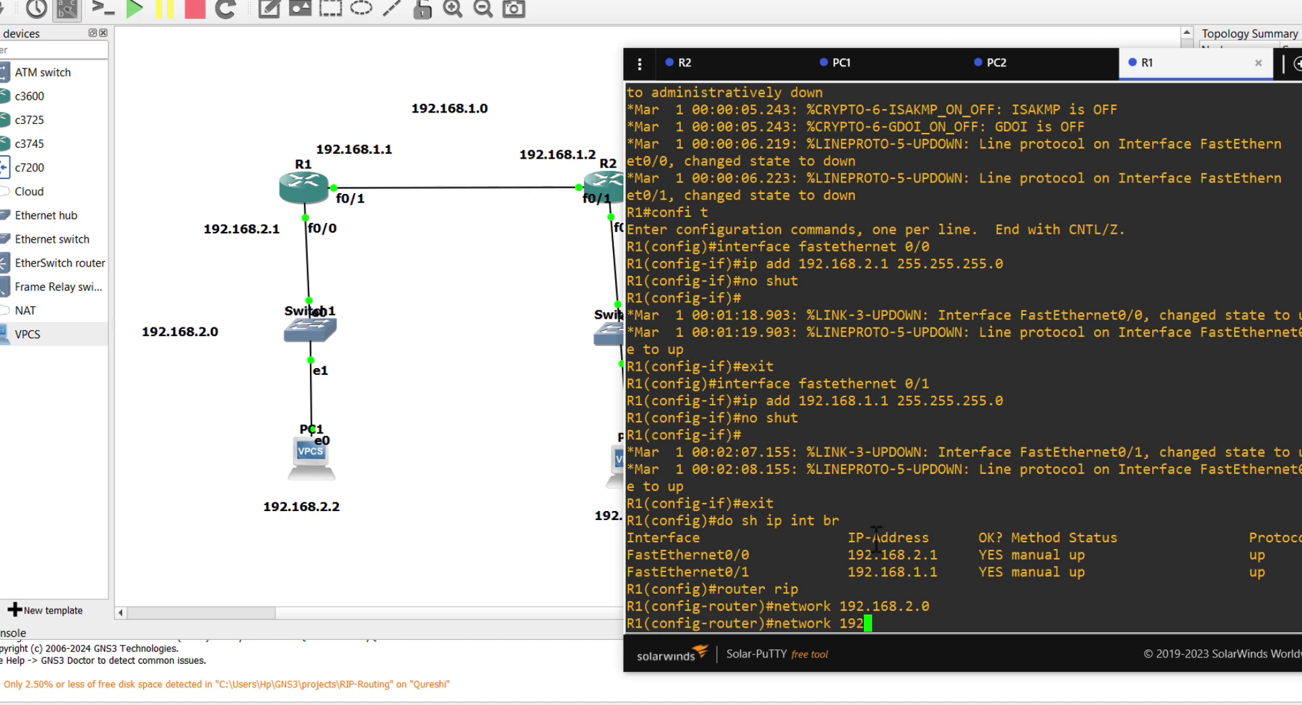
{"action": "type", "text": ".168.1.0"}
{"action": "key", "text": "Return"}
Exit R1's RIP and global configuration back to privileged mode.
{"action": "type", "text": "exit"}
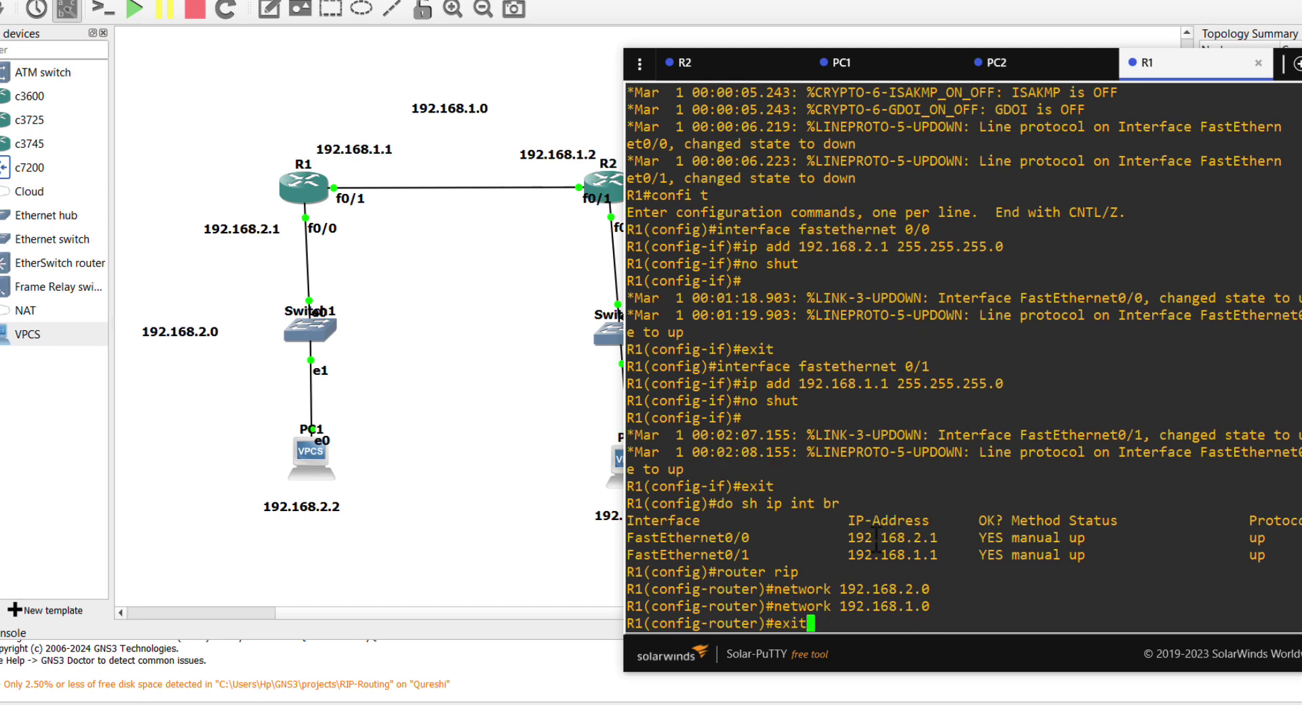
{"action": "key", "text": "Return"}
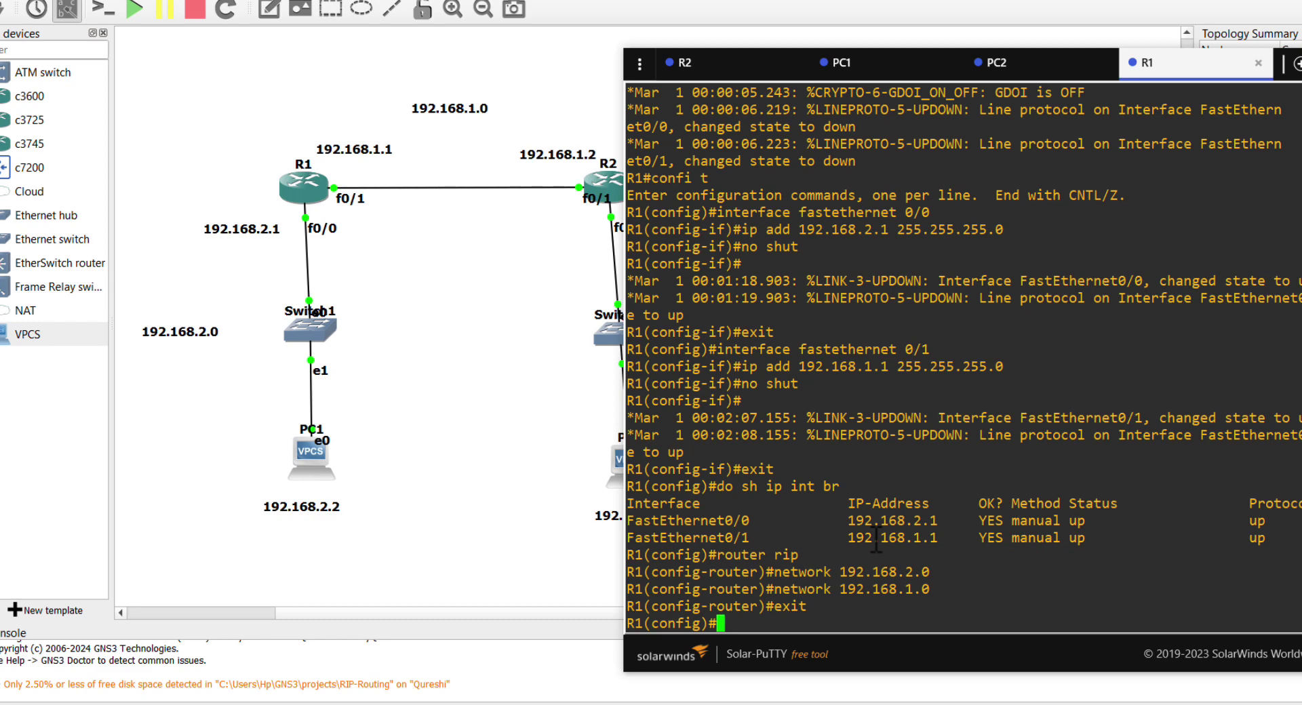
{"action": "type", "text": "exit"}
{"action": "key", "text": "Return"}
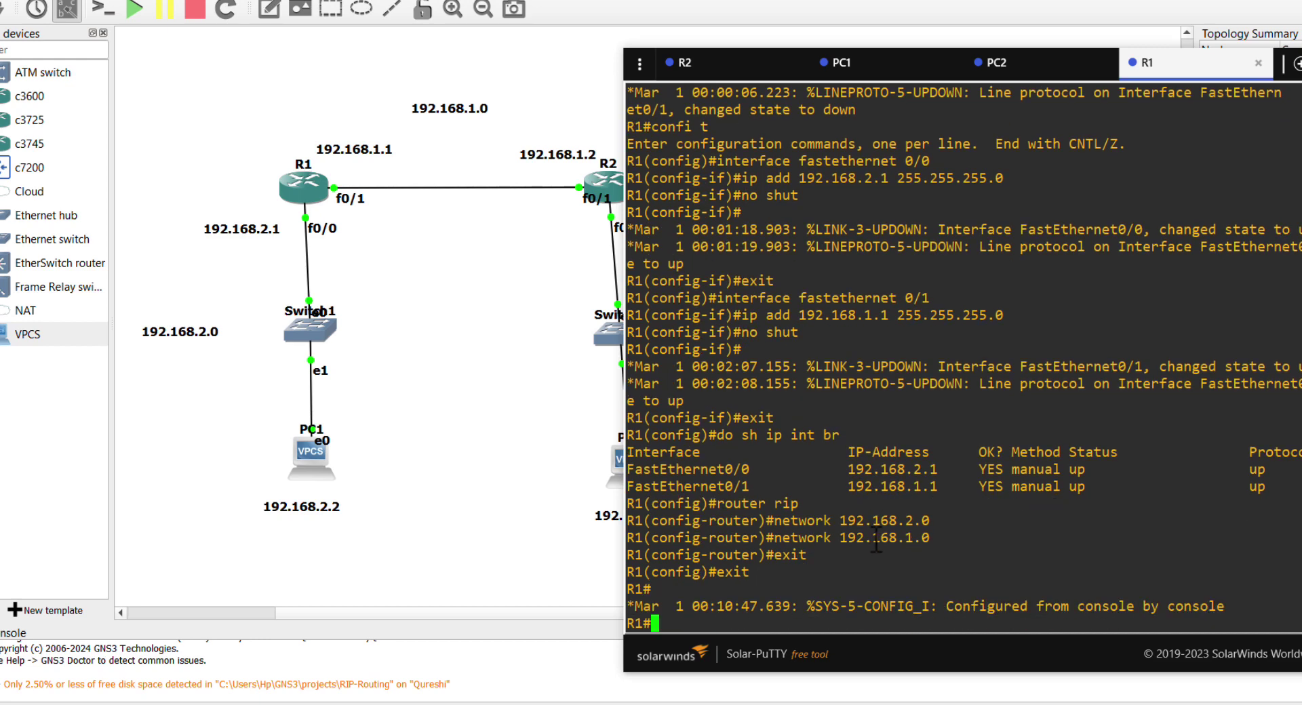
{"action": "left_click", "coordinate": [724, 3]}
Enable RIP on R2 and advertise networks 192.168.3.0 and 192.168.1.0.
{"action": "left_click", "coordinate": [1013, 65]}
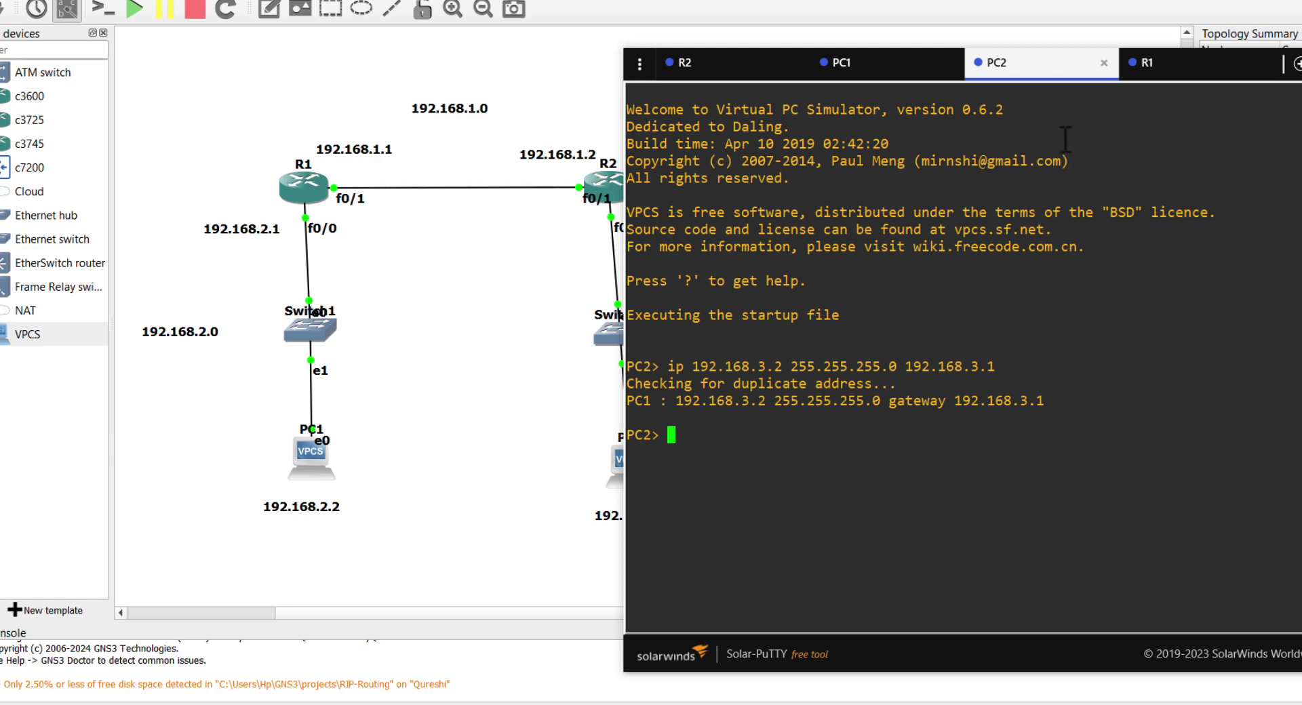
{"action": "left_click", "coordinate": [672, 65]}
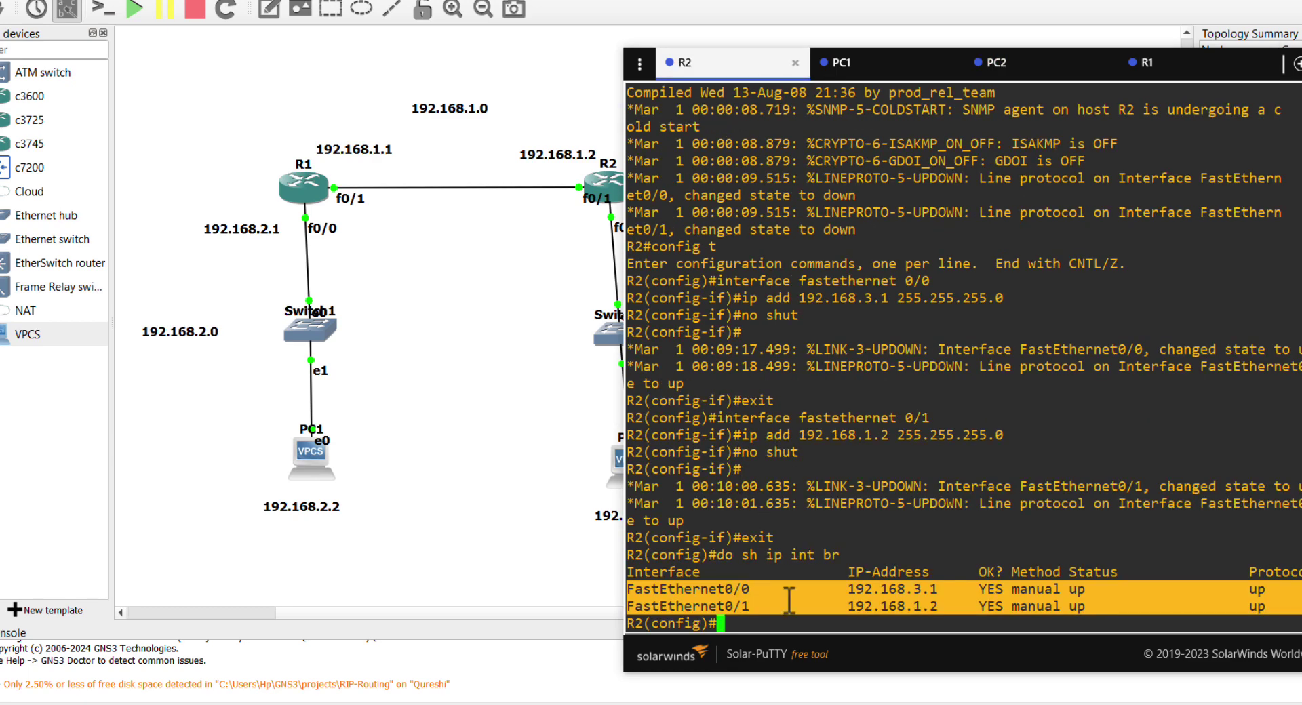
{"action": "left_click", "coordinate": [771, 621]}
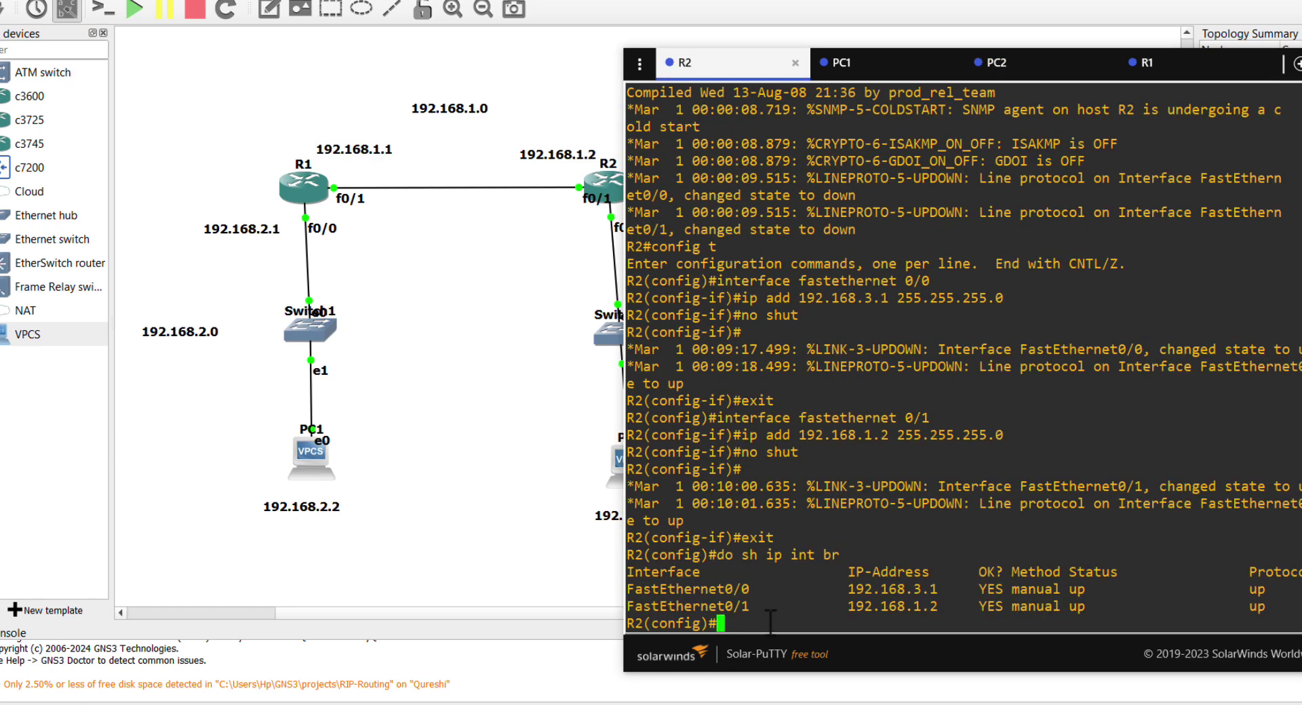
{"action": "type", "text": "router rip"}
{"action": "key", "text": "Return"}
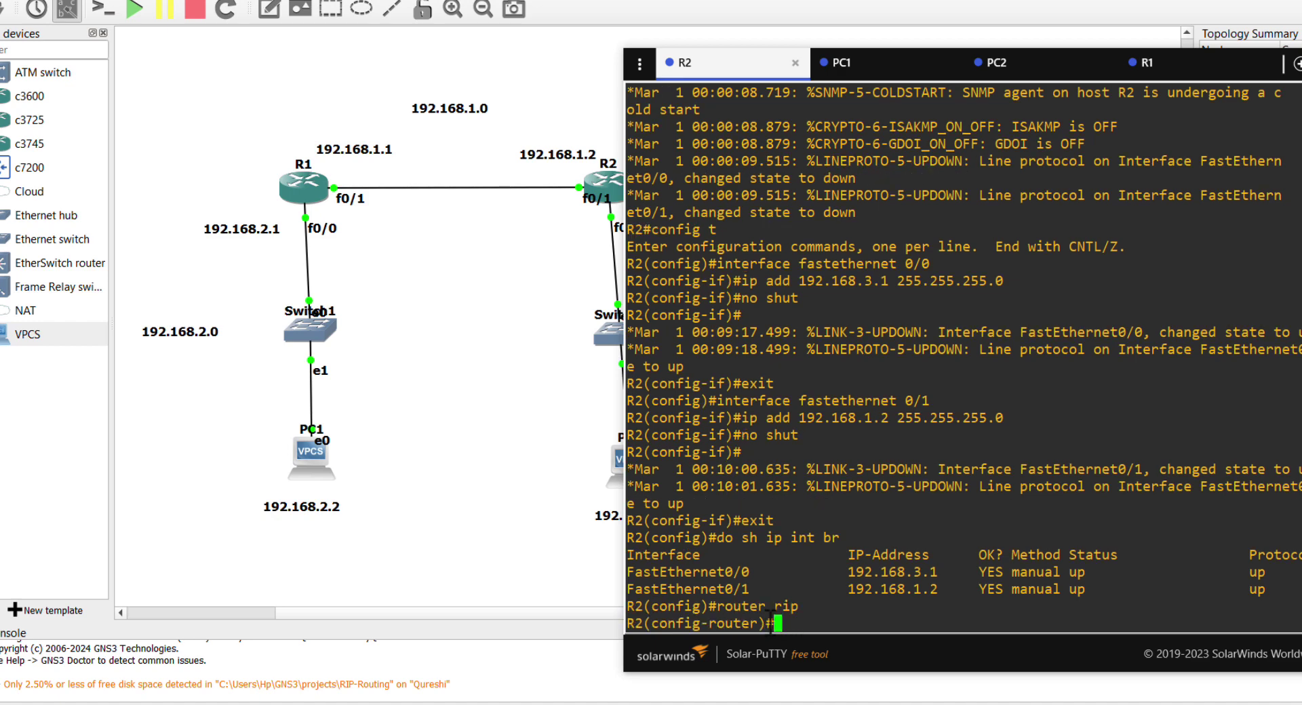
{"action": "type", "text": "network 192.168.3.0"}
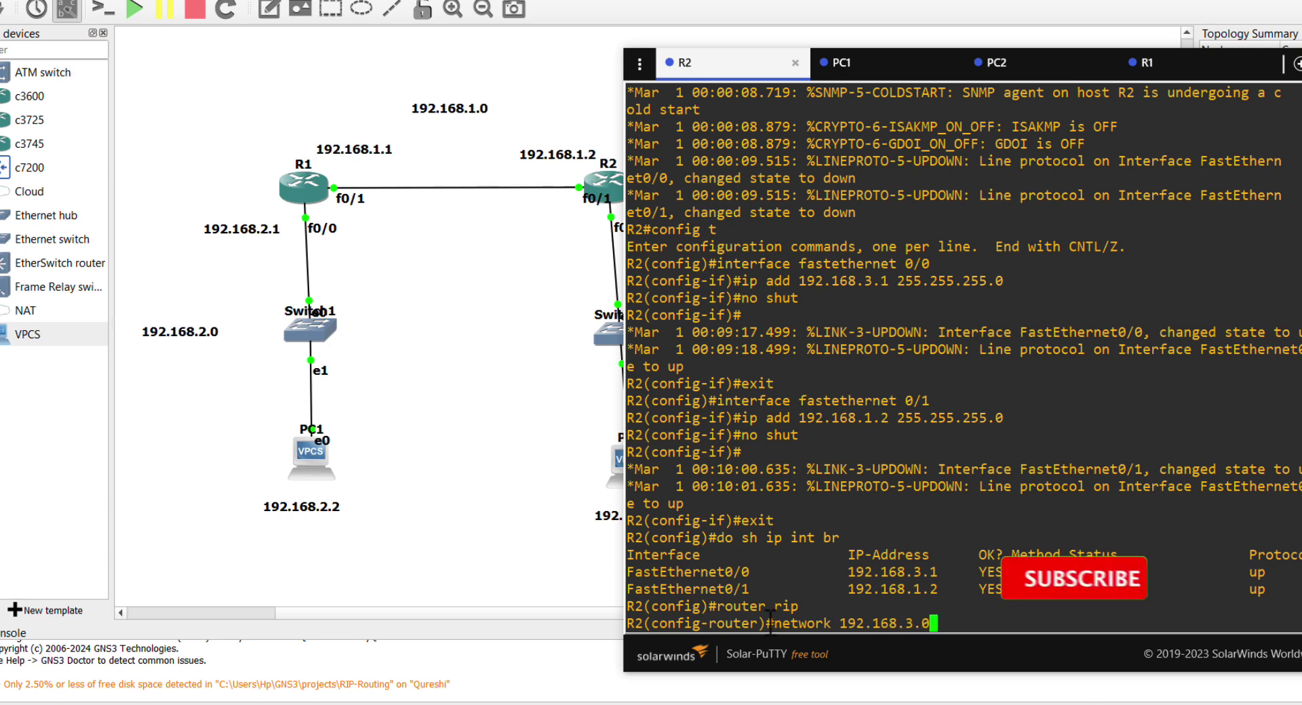
{"action": "key", "text": "Return"}
{"action": "type", "text": "net"}
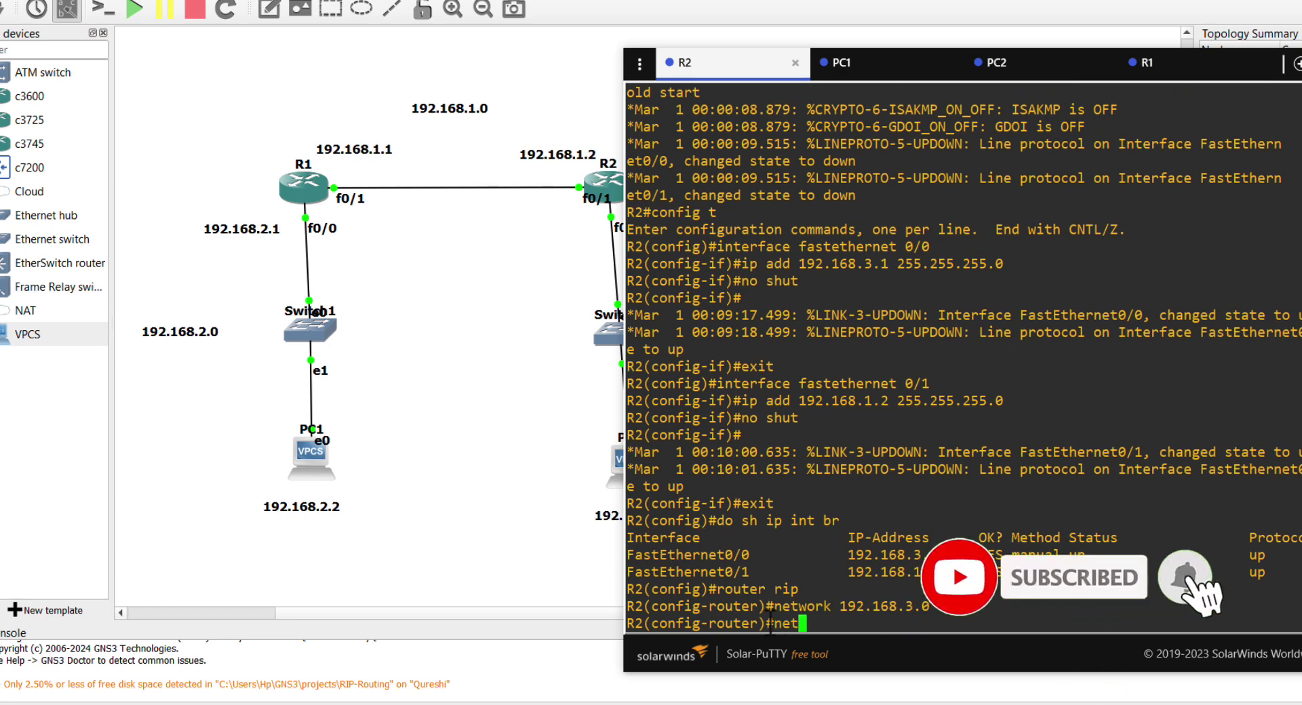
{"action": "type", "text": "work 1"}
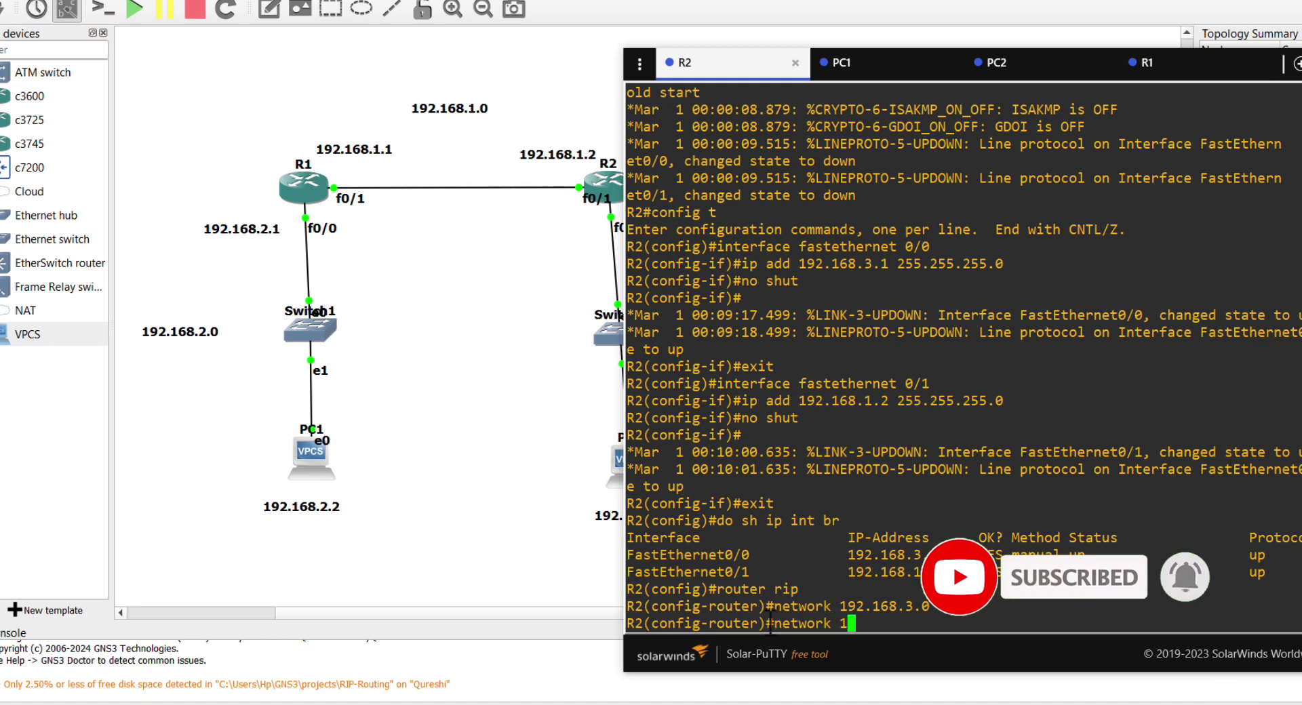
{"action": "type", "text": "92.168."}
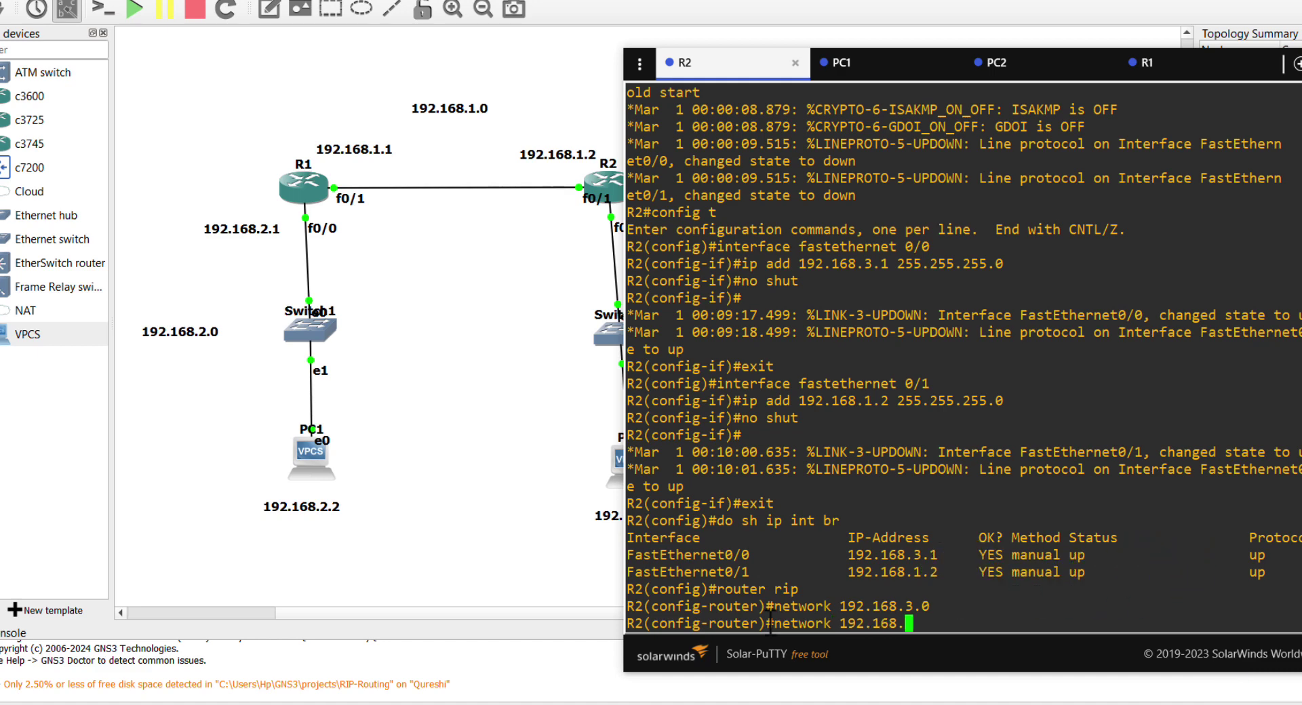
{"action": "type", "text": "1.0"}
{"action": "key", "text": "Return"}
Exit R2's RIP and global configuration back to privileged mode.
{"action": "type", "text": "exit"}
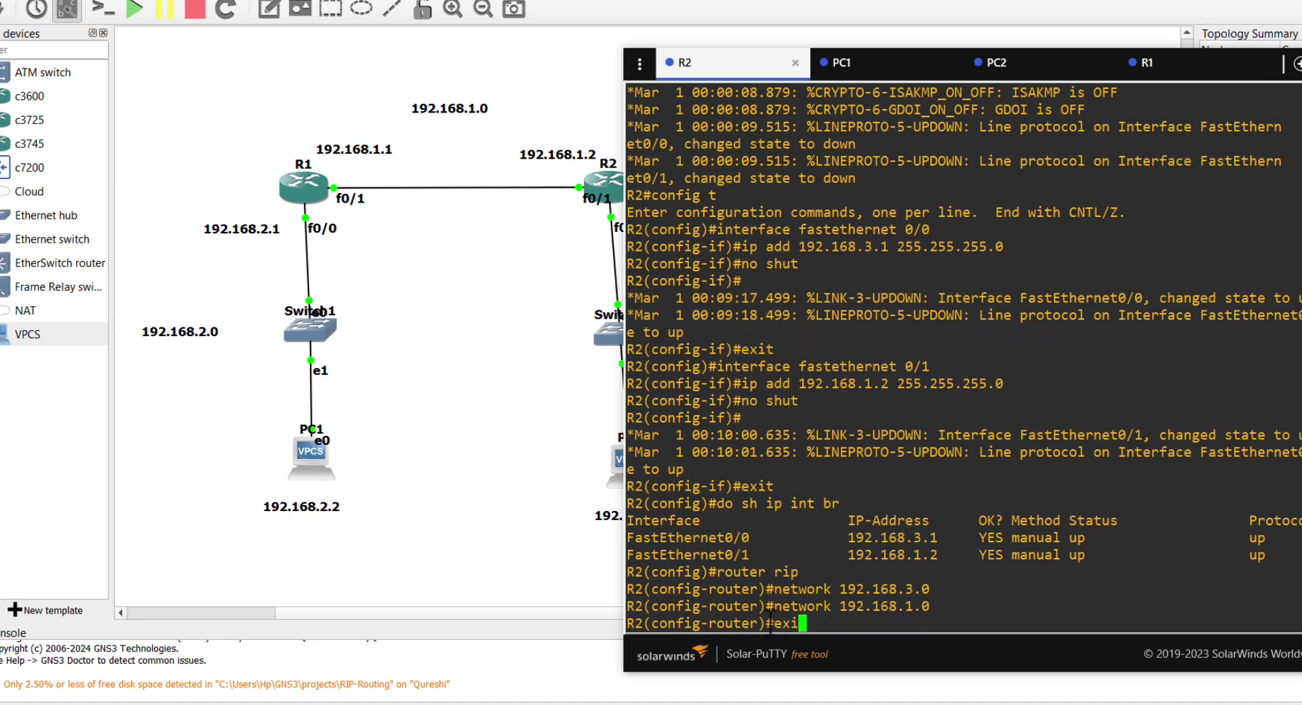
{"action": "key", "text": "Return"}
{"action": "type", "text": "exit"}
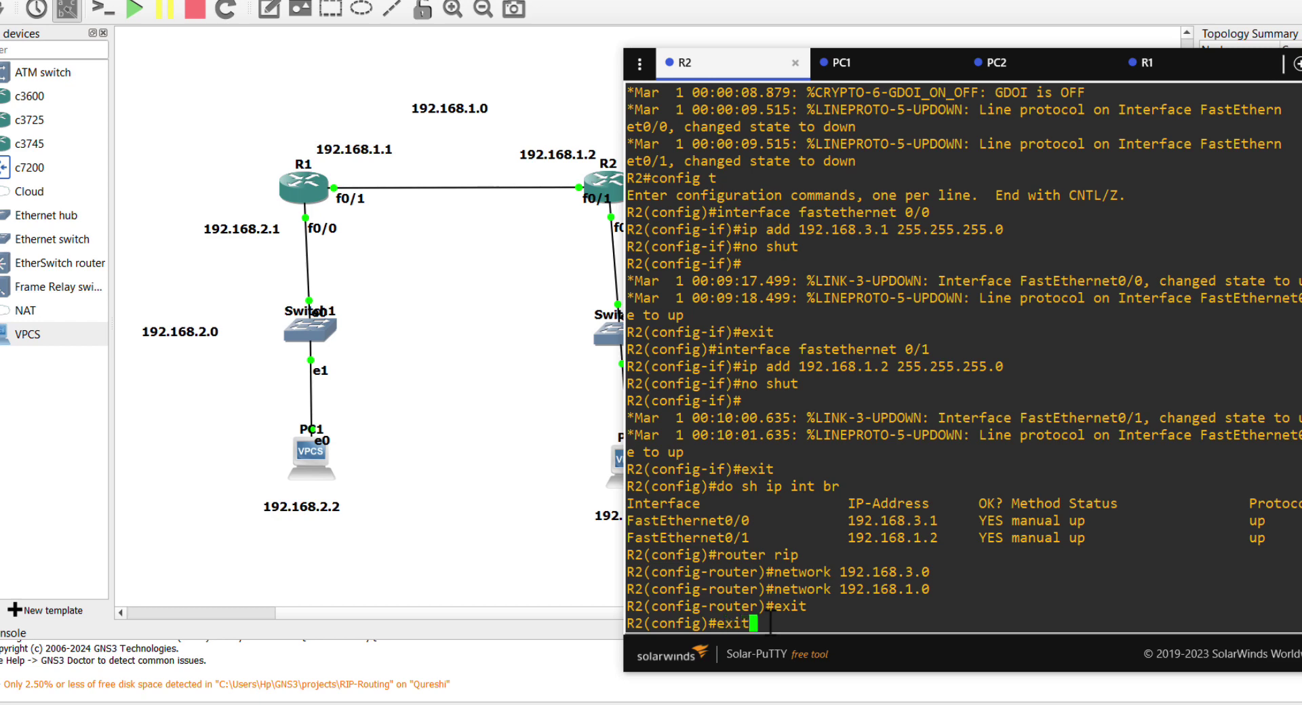
{"action": "key", "text": "Return"}
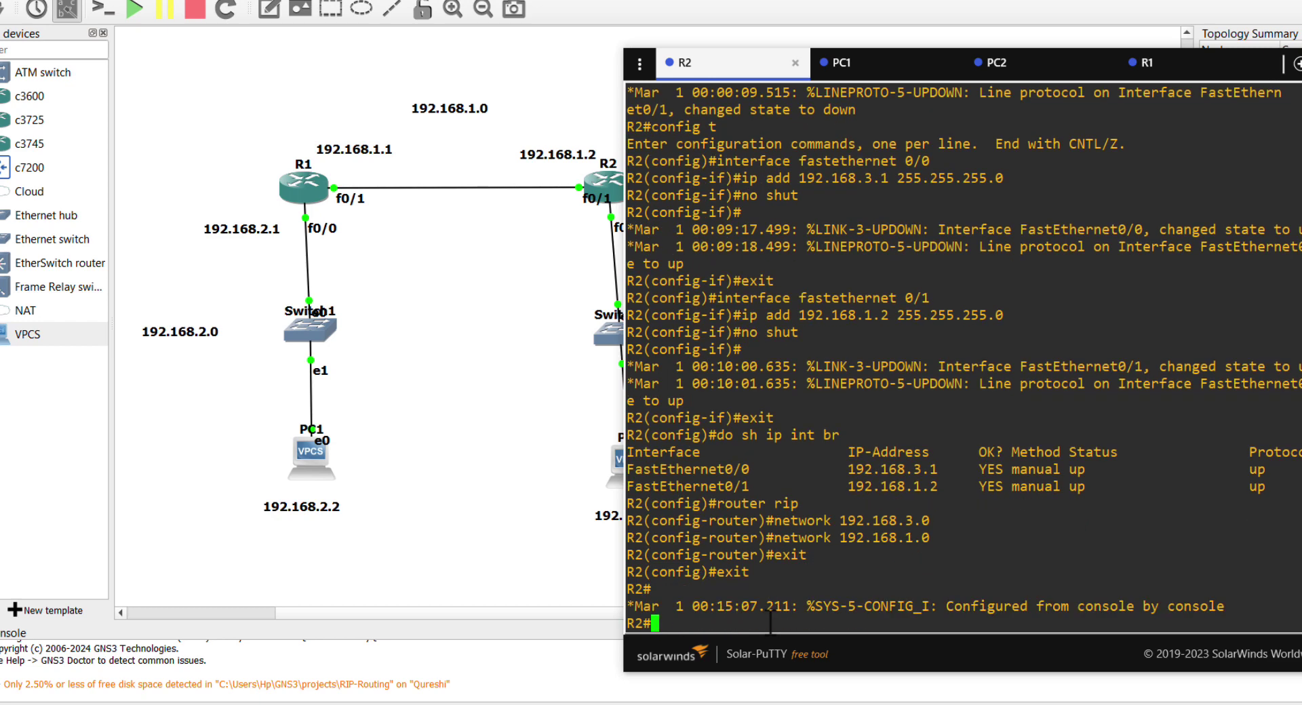
{"action": "left_click", "coordinate": [746, 31]}
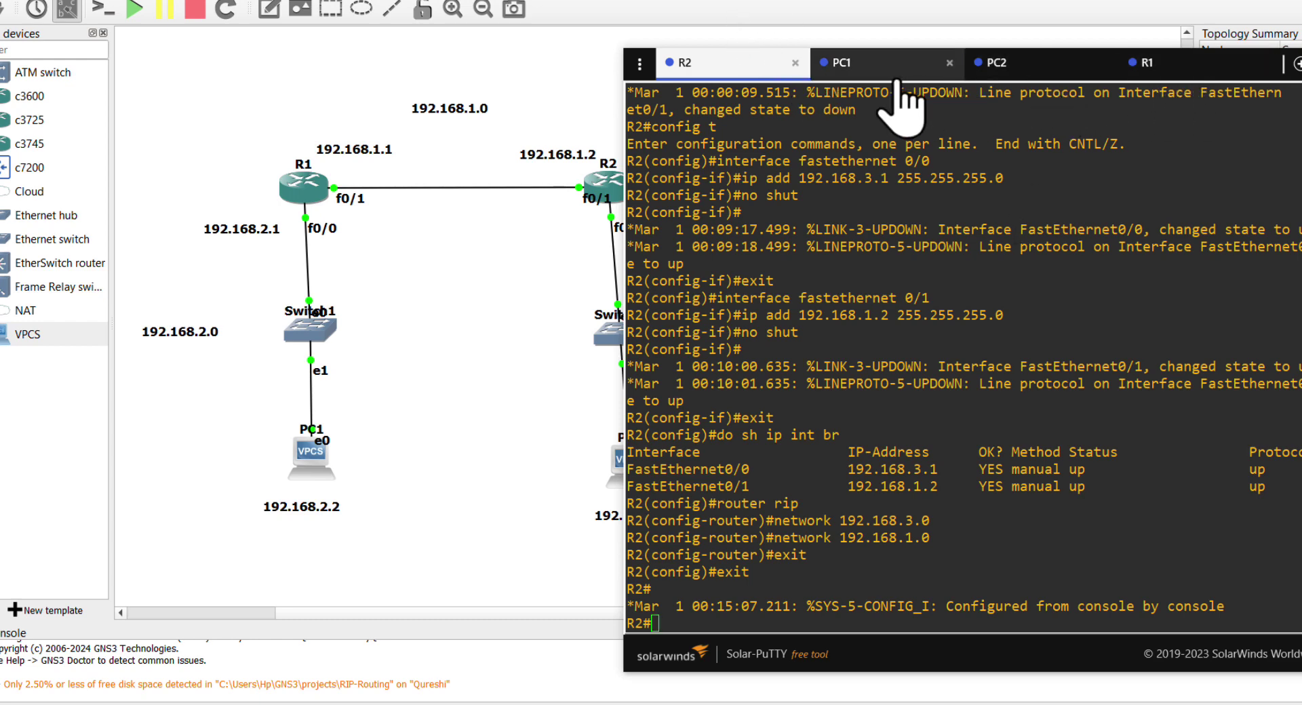
Ping PC2 at 192.168.3.2 from PC1, getting replies after one timeout.
{"action": "left_click", "coordinate": [868, 68]}
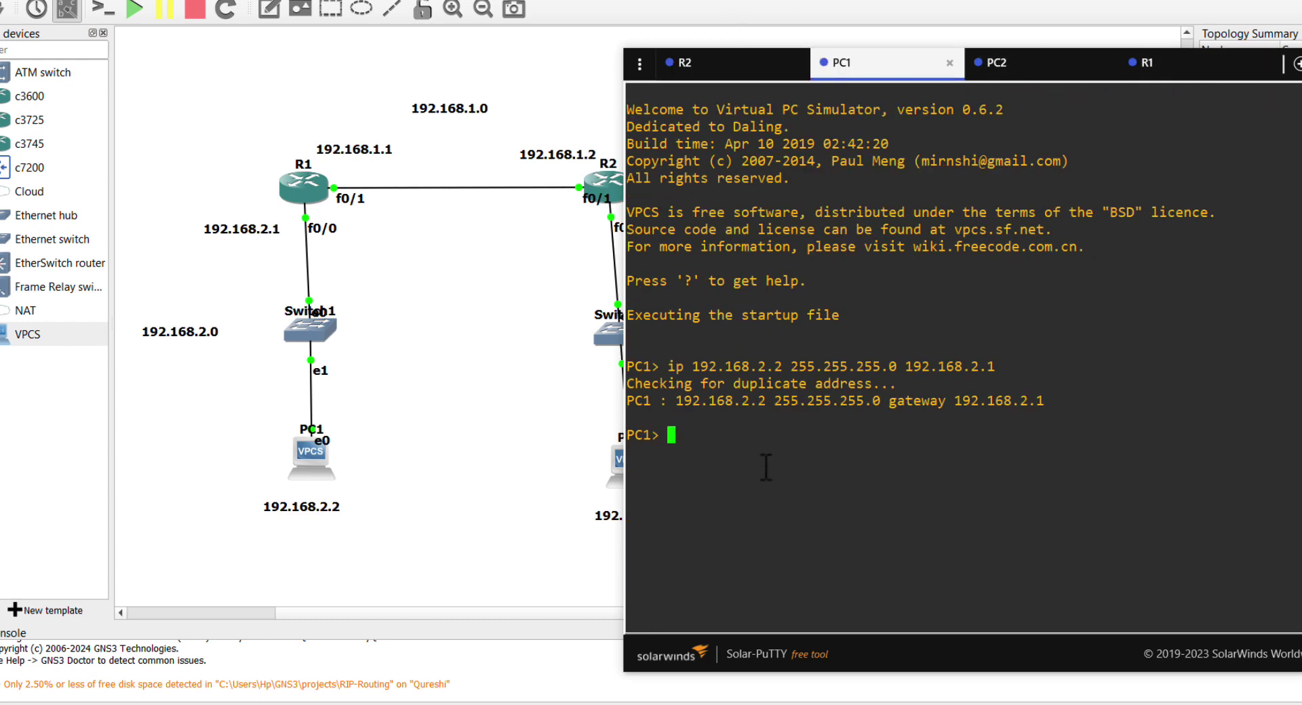
{"action": "type", "text": "ping 192"}
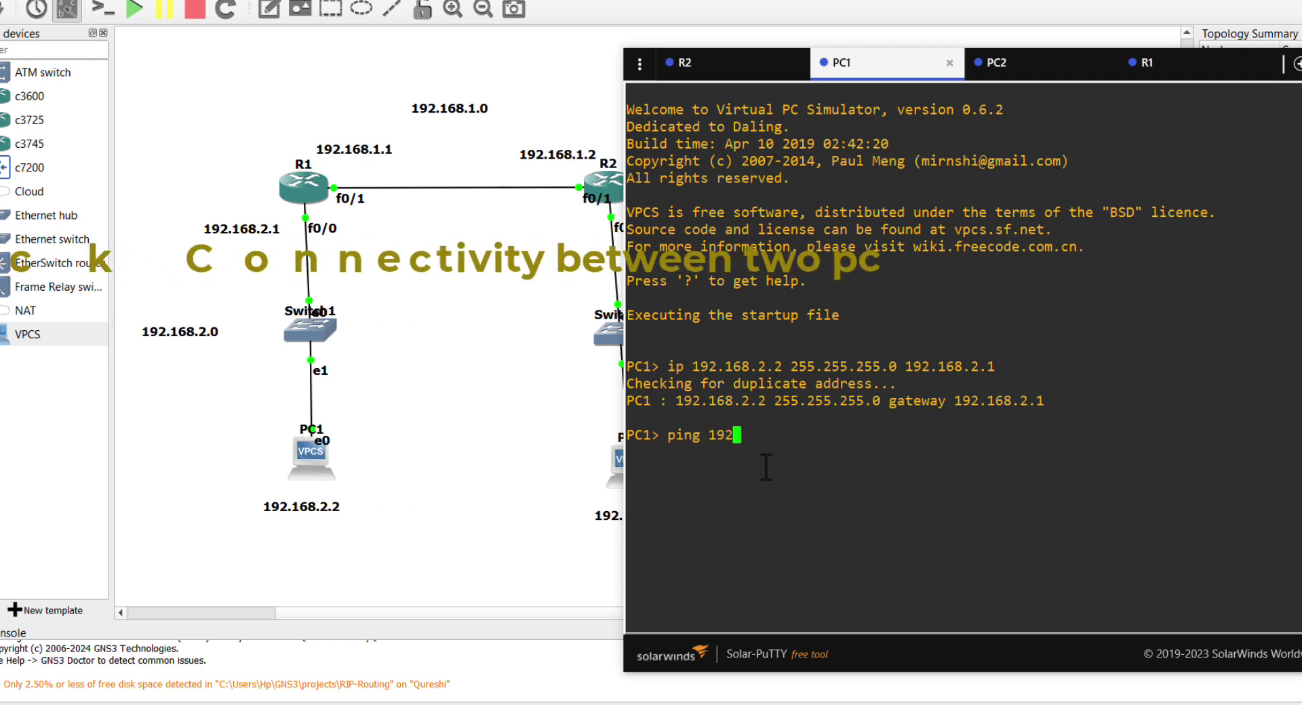
{"action": "type", "text": ".168"}
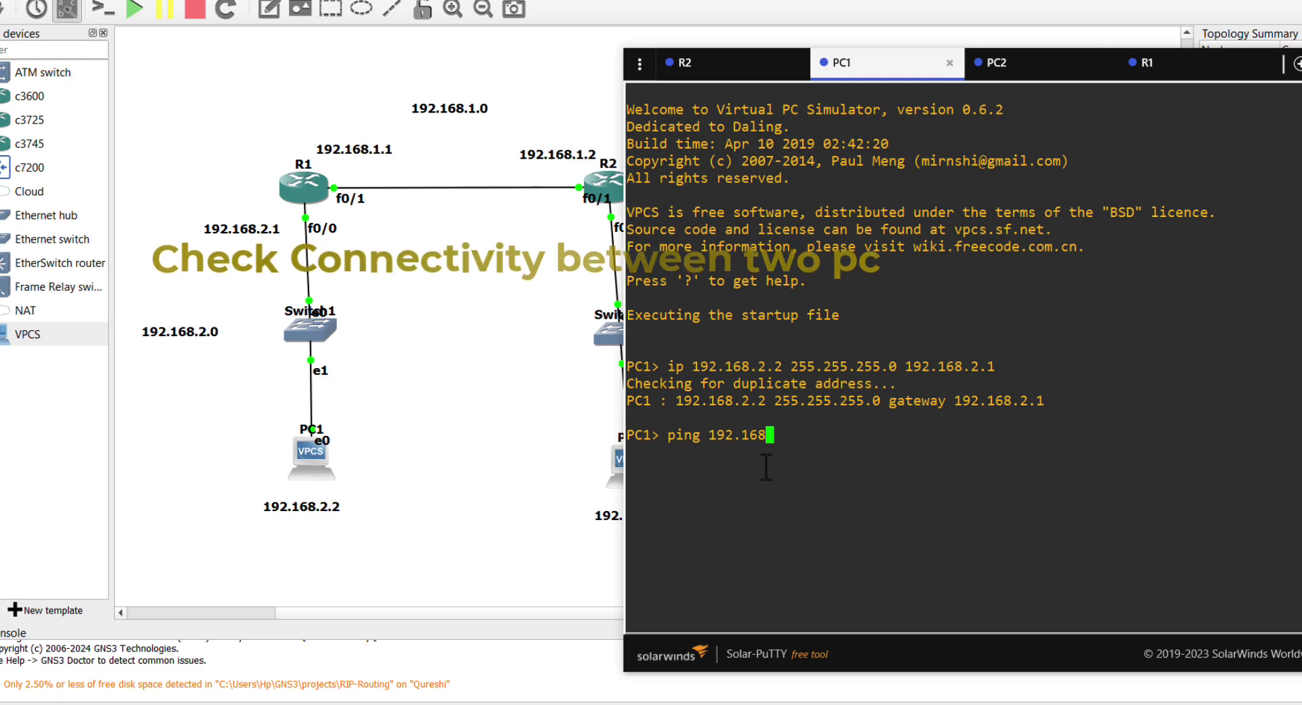
{"action": "type", "text": ".3.2"}
{"action": "key", "text": "Return"}
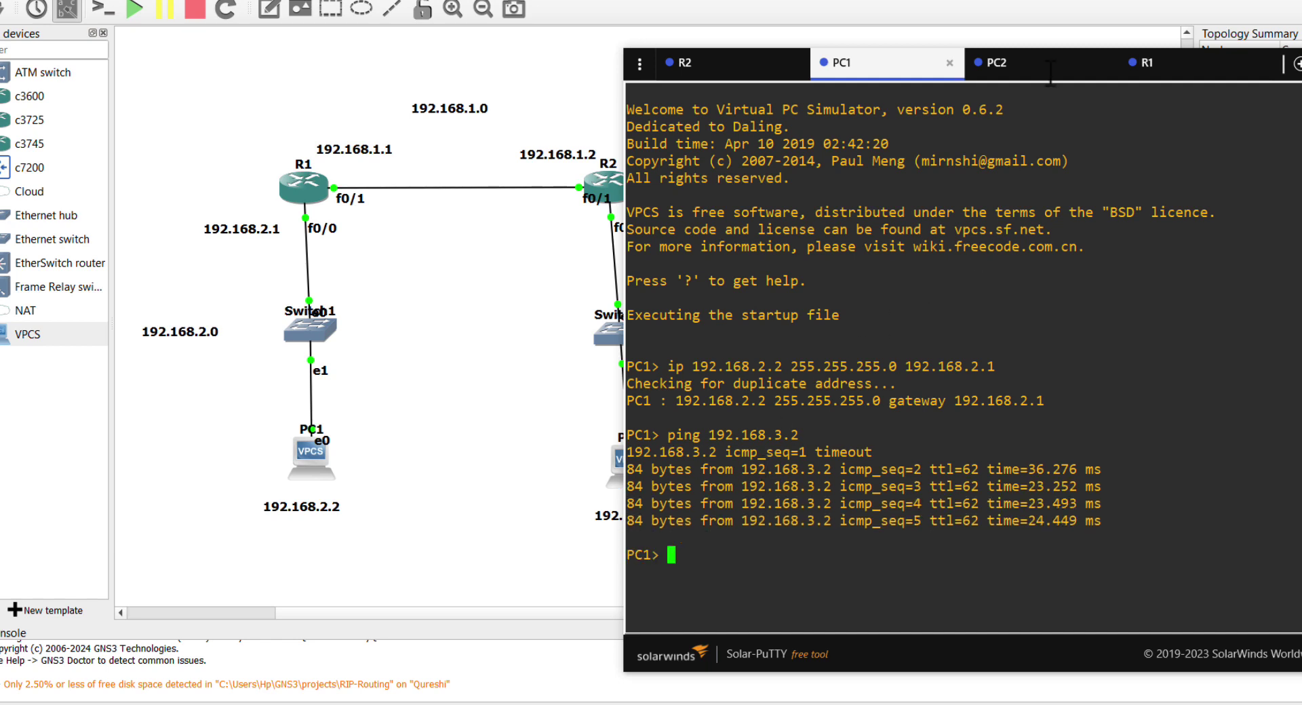
{"action": "left_click", "coordinate": [1014, 70]}
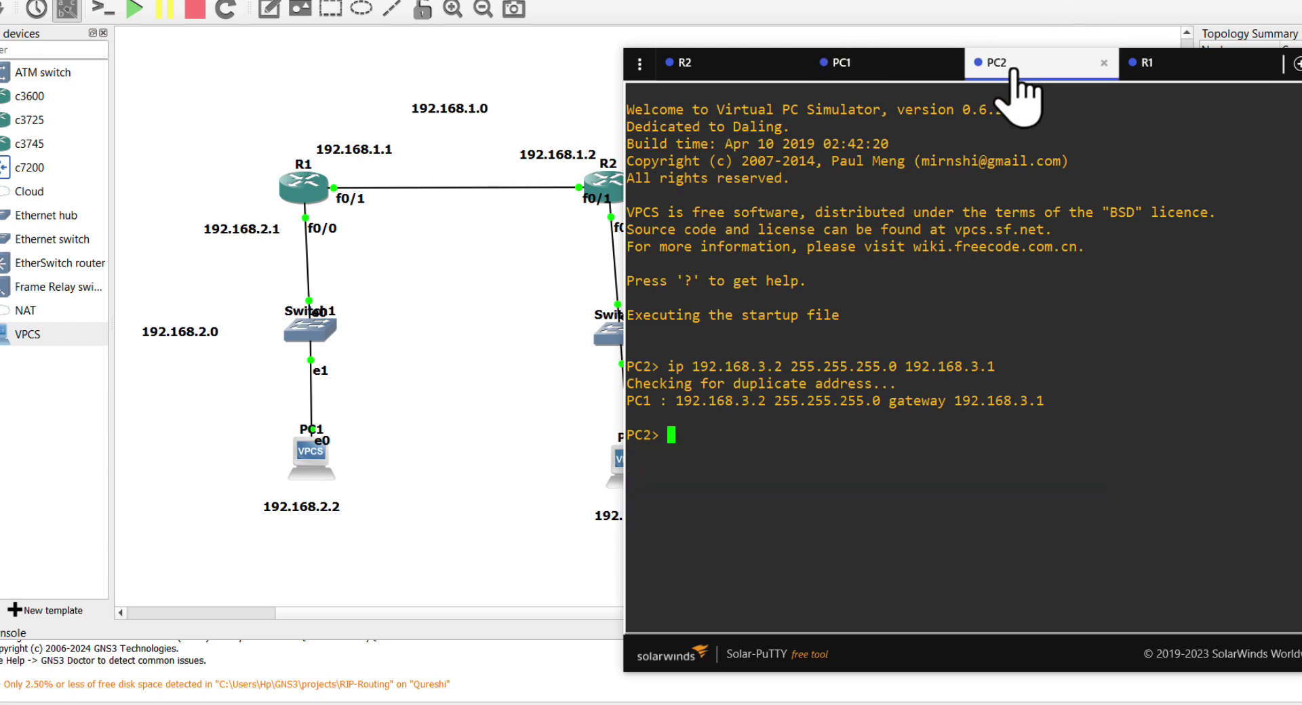
Ping PC1 at 192.168.2.2 from PC2 and get replies.
{"action": "type", "text": "ping"}
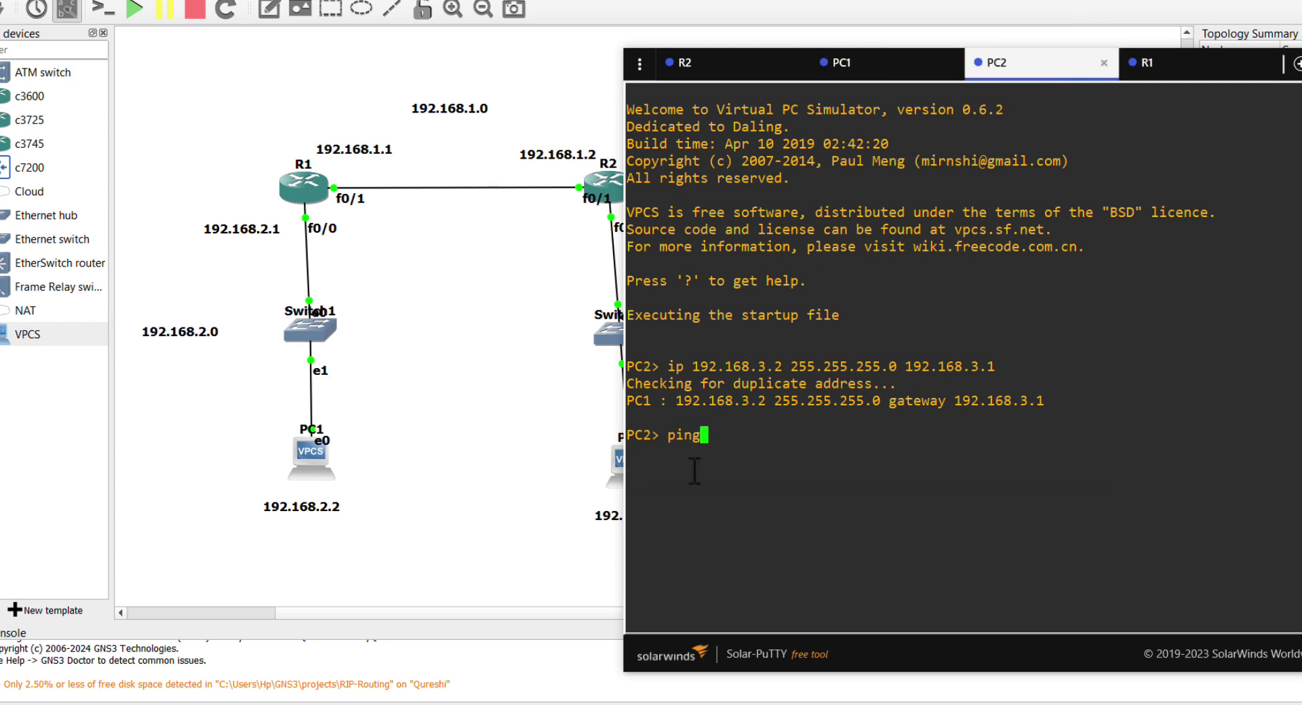
{"action": "type", "text": " 192.168.2.2"}
{"action": "key", "text": "Return"}
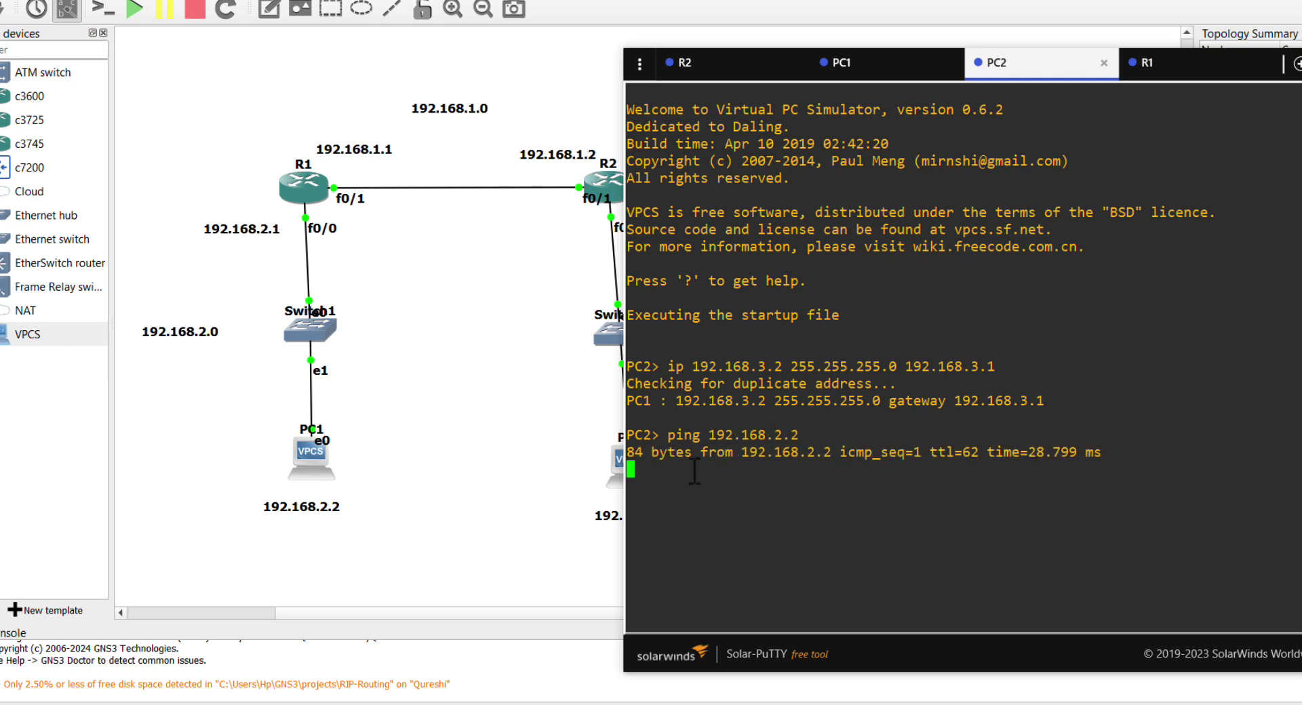